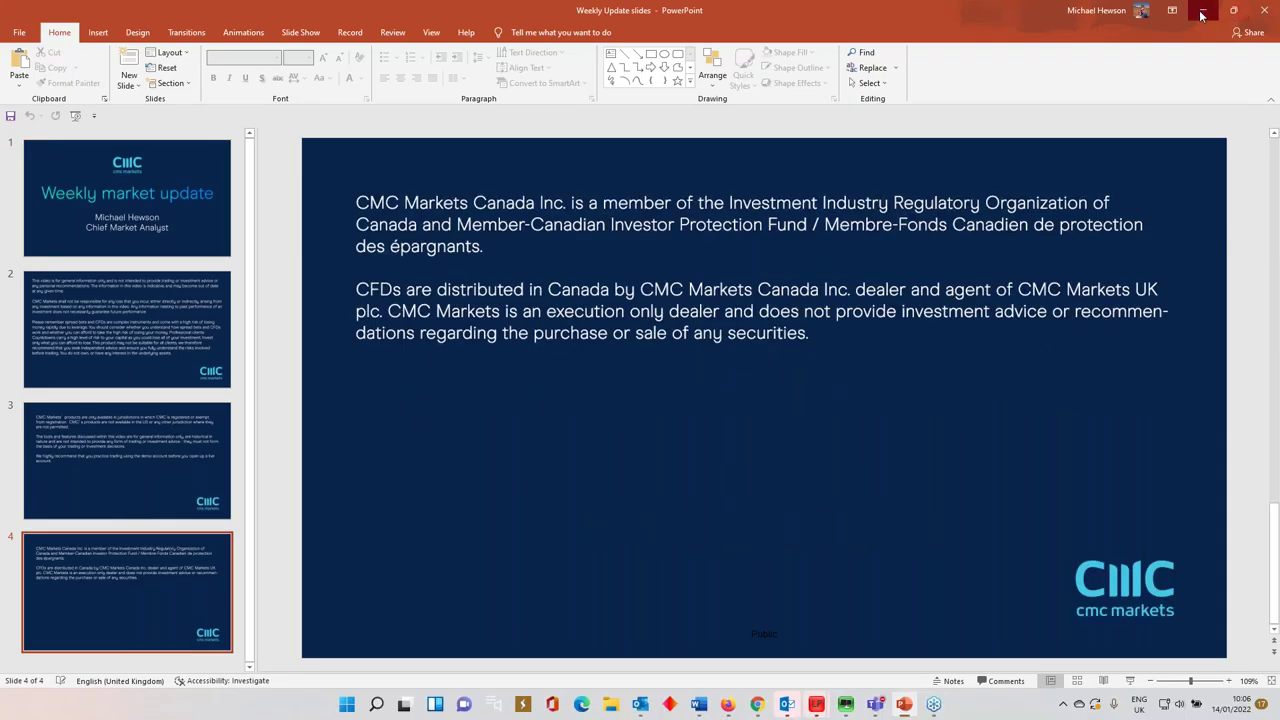
Leave the PowerPoint slides for the CMC Markets platform and show the US NDAQ 100 - Cash chart at full size over five months
click(1201, 14)
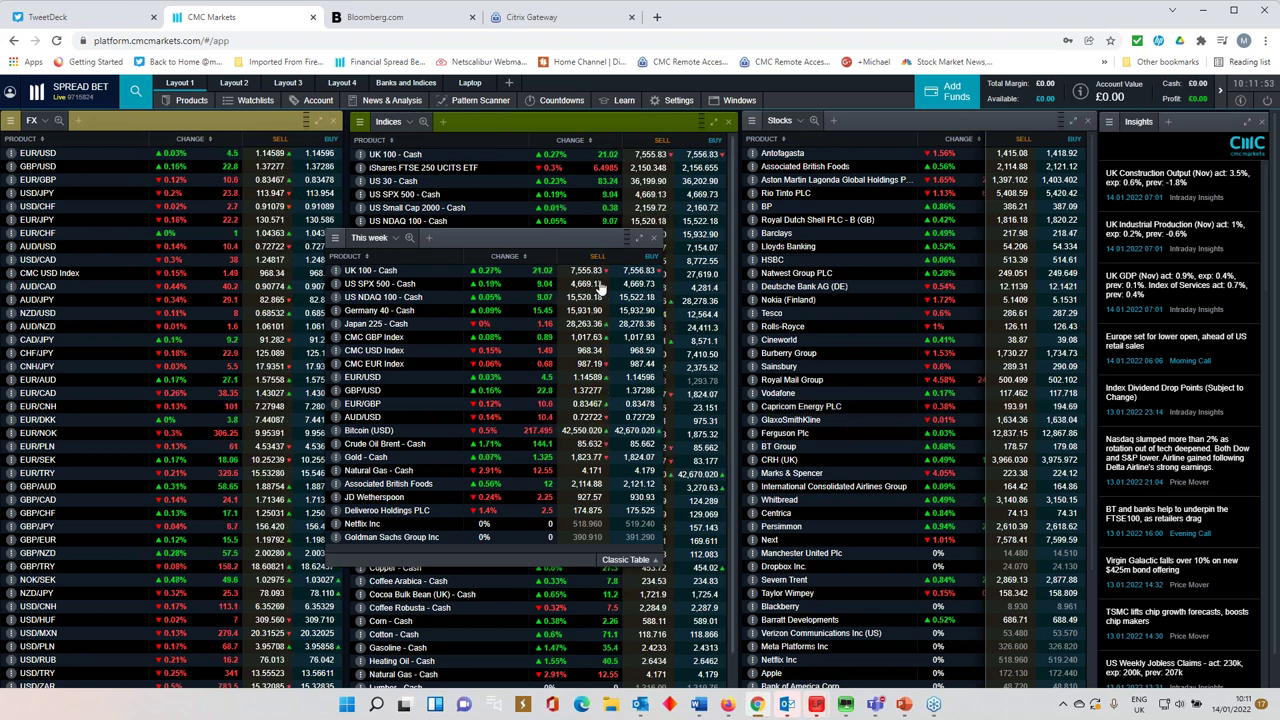
drag(531, 237, 566, 245)
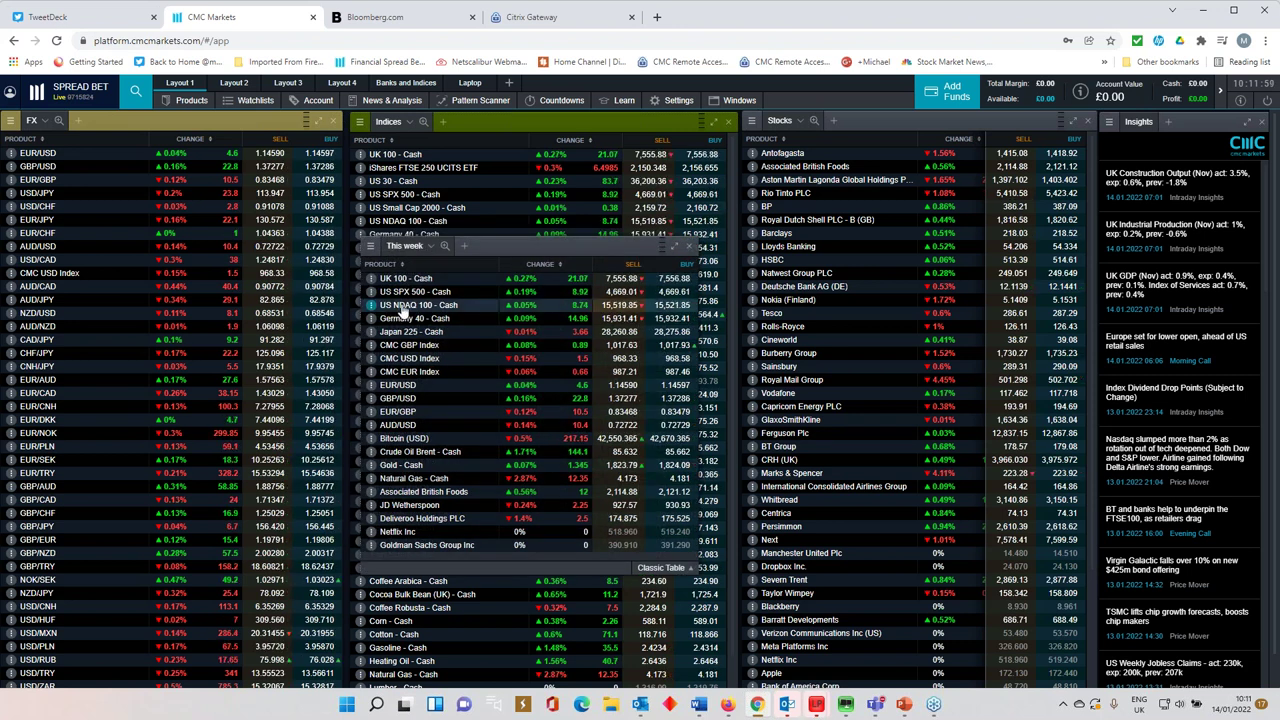
click(403, 307)
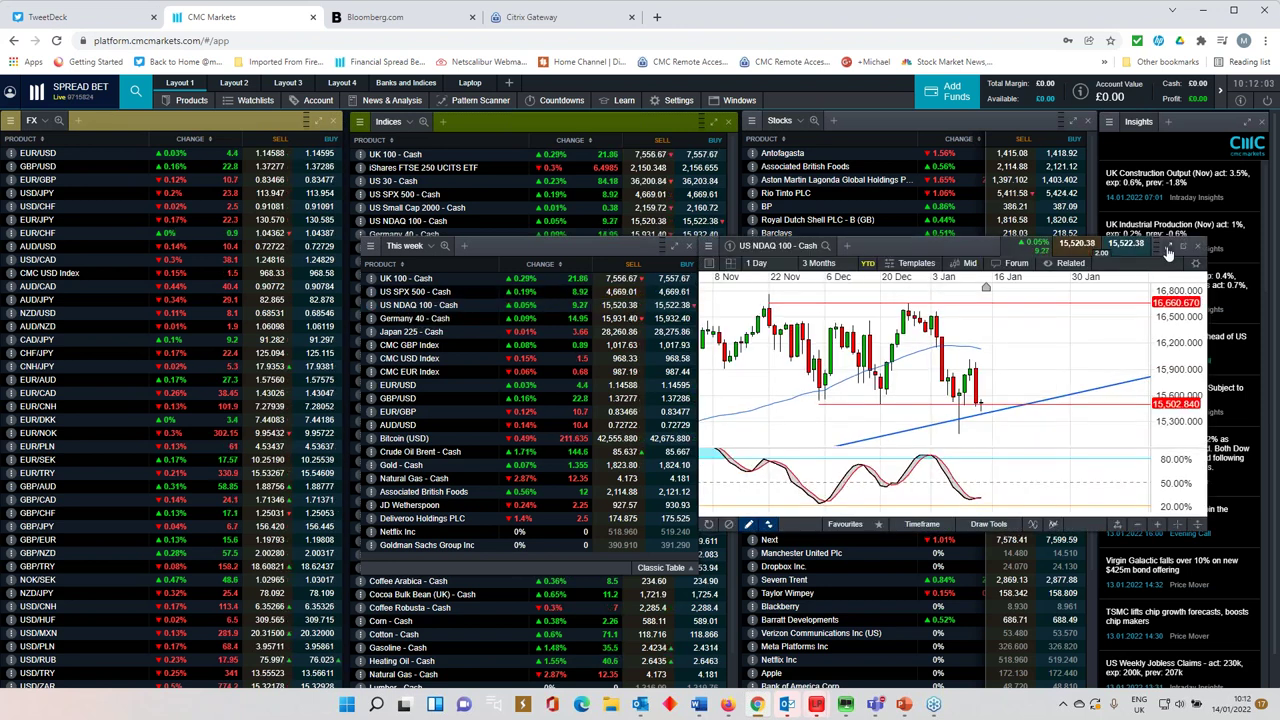
click(1170, 245)
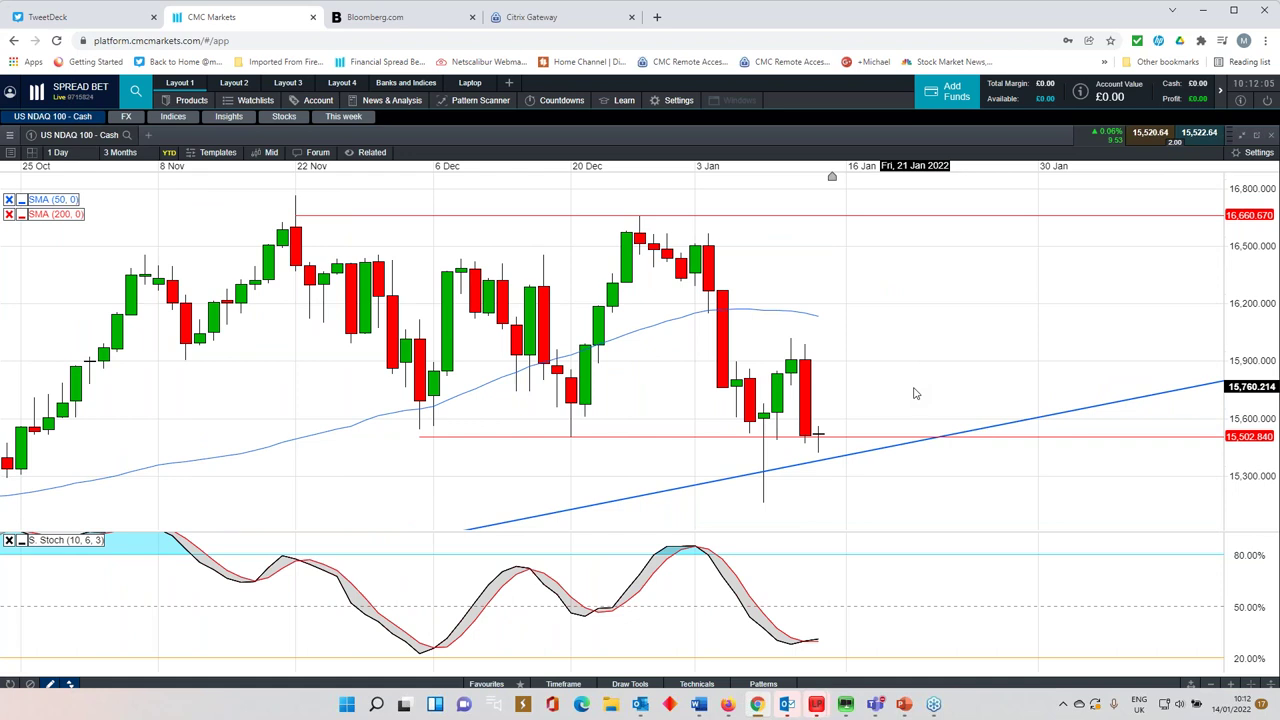
scroll(913, 393, down, 5)
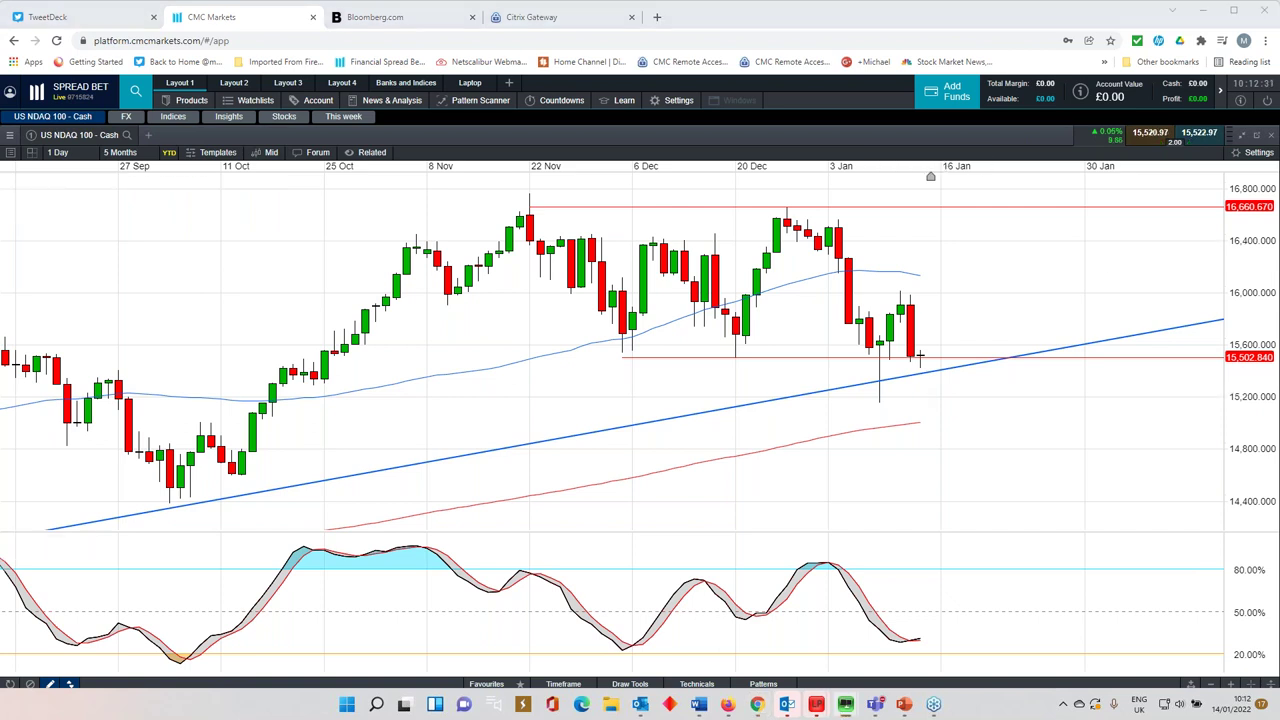
Bring the Bloomberg US 10-year government yield chart into view, widen its window and set it to weekly candles over 1Y
drag(1279, 218, 828, 218)
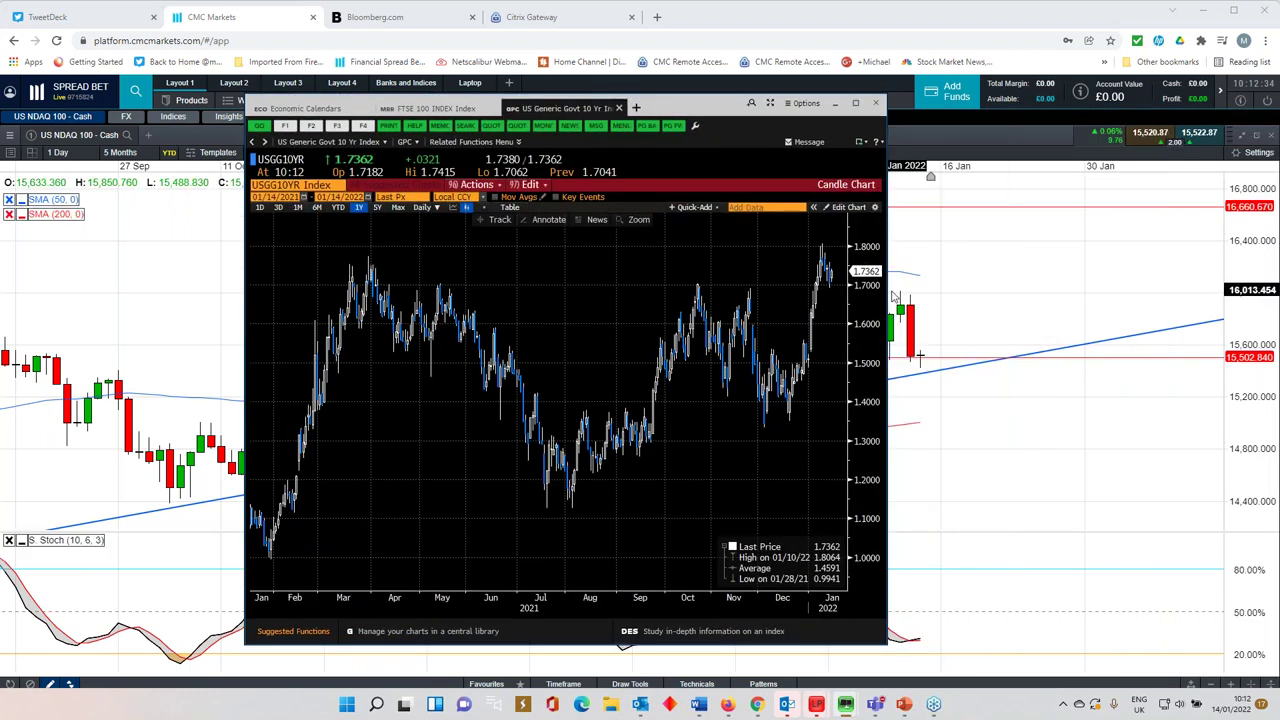
drag(887, 296, 1118, 290)
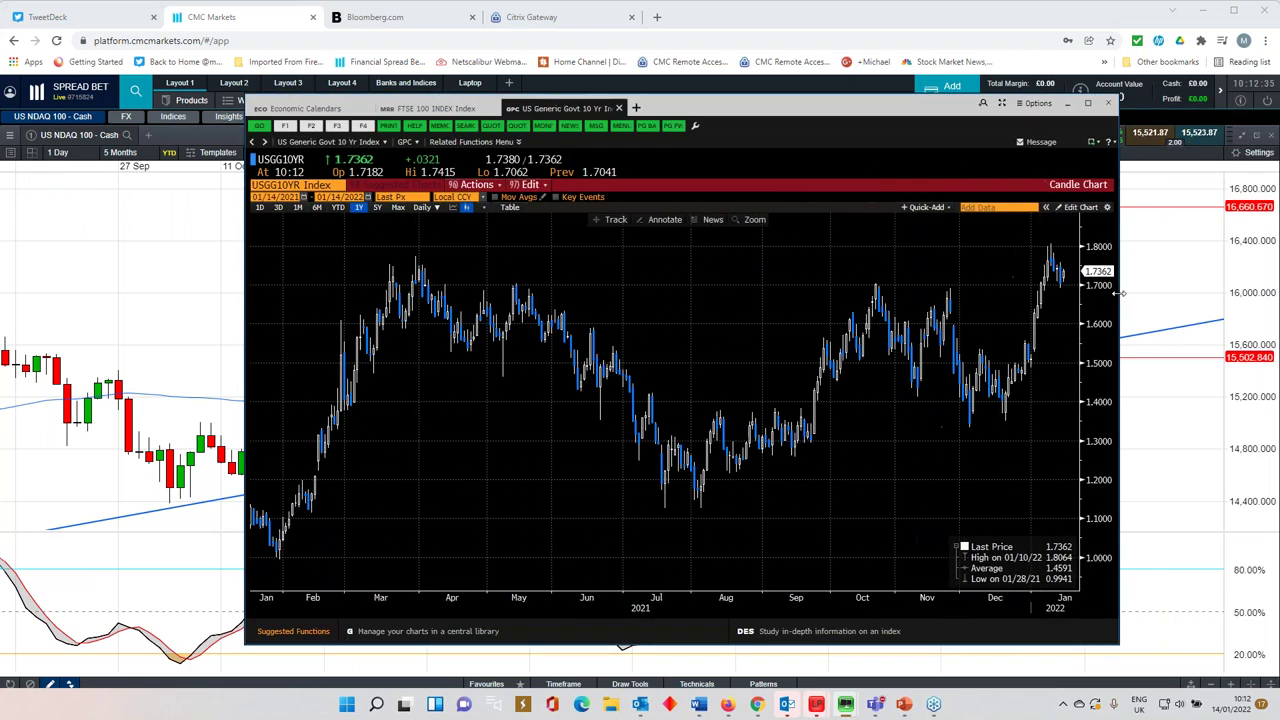
click(433, 208)
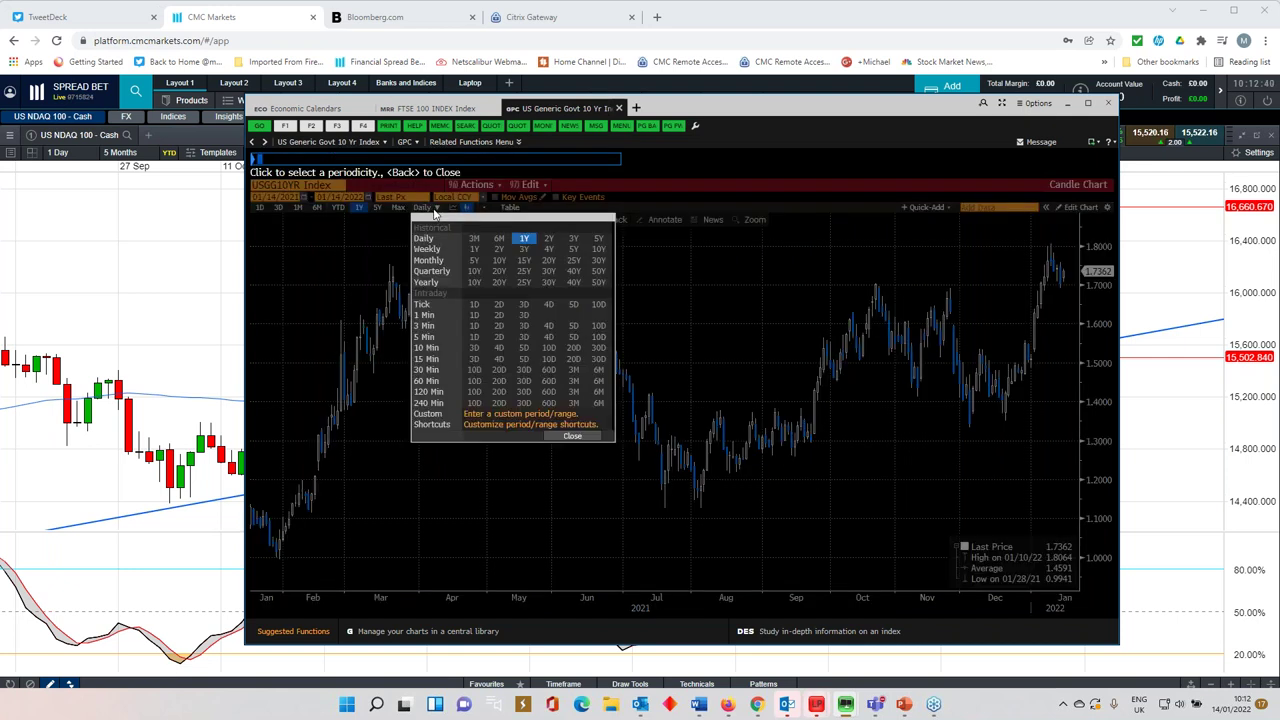
click(475, 250)
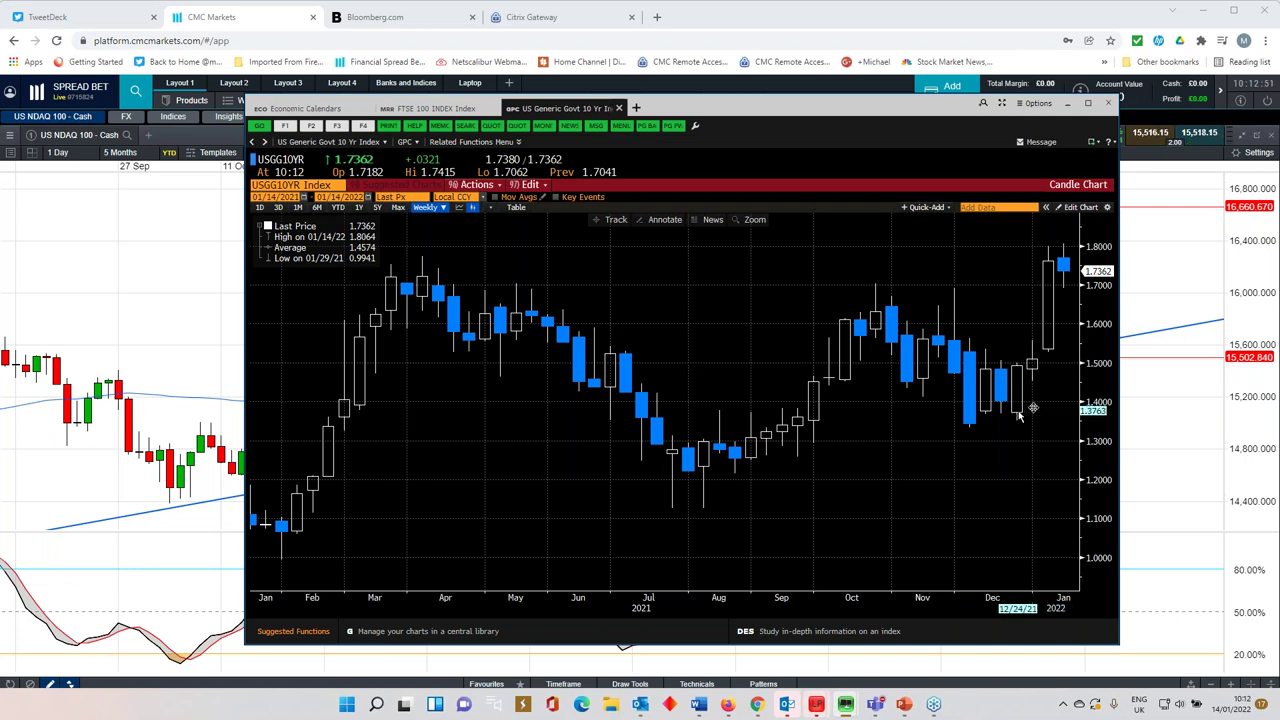
mouse_move(1052, 270)
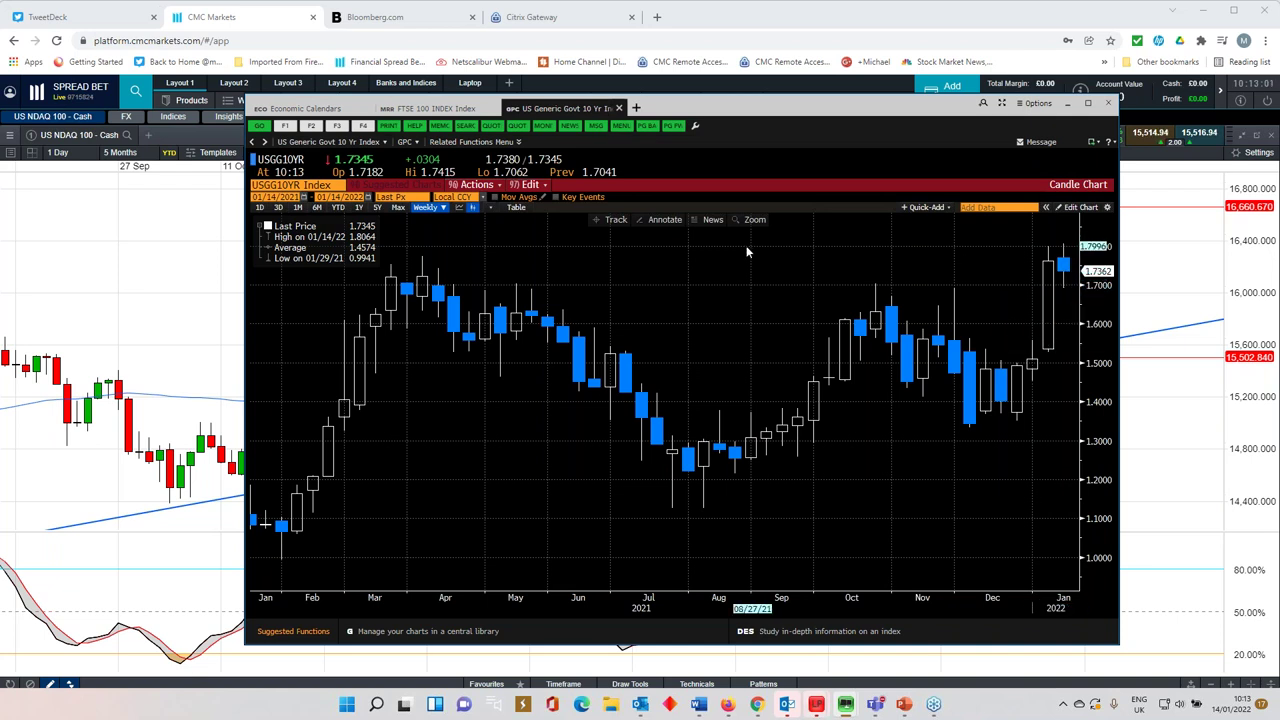
Set the US 10-year yield chart to daily candles over 6M and minimise its window
click(443, 209)
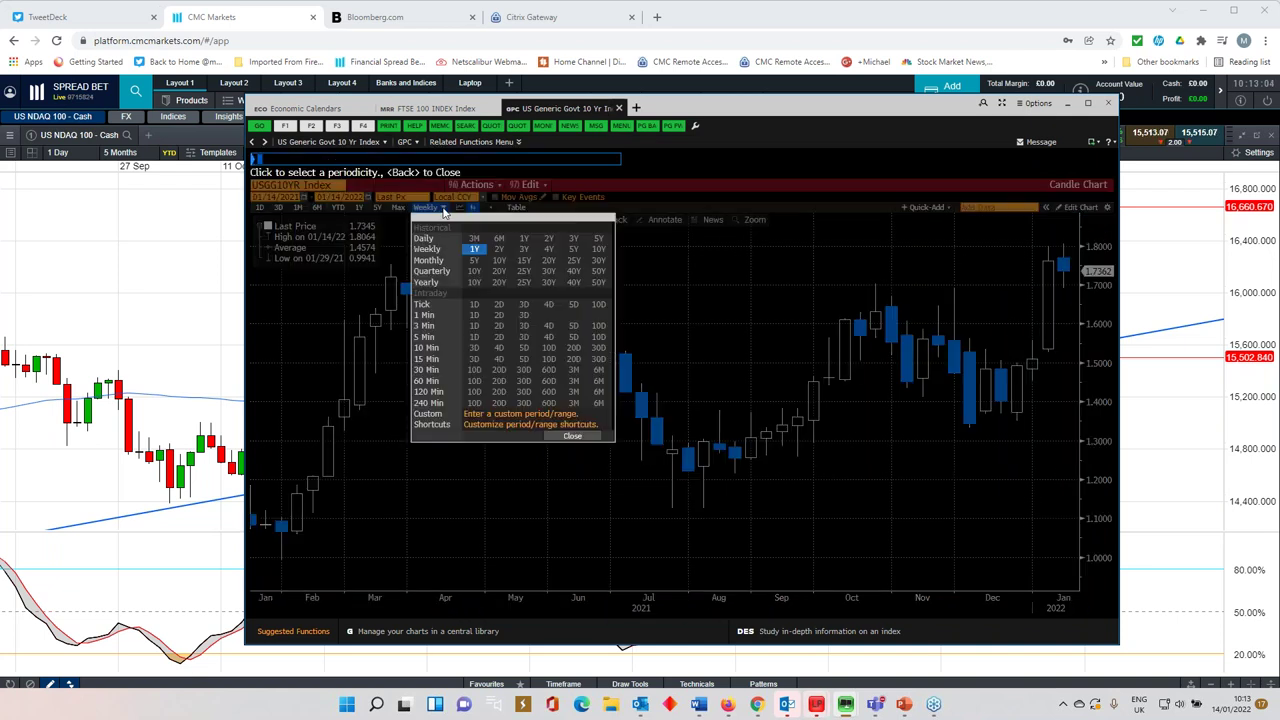
click(497, 240)
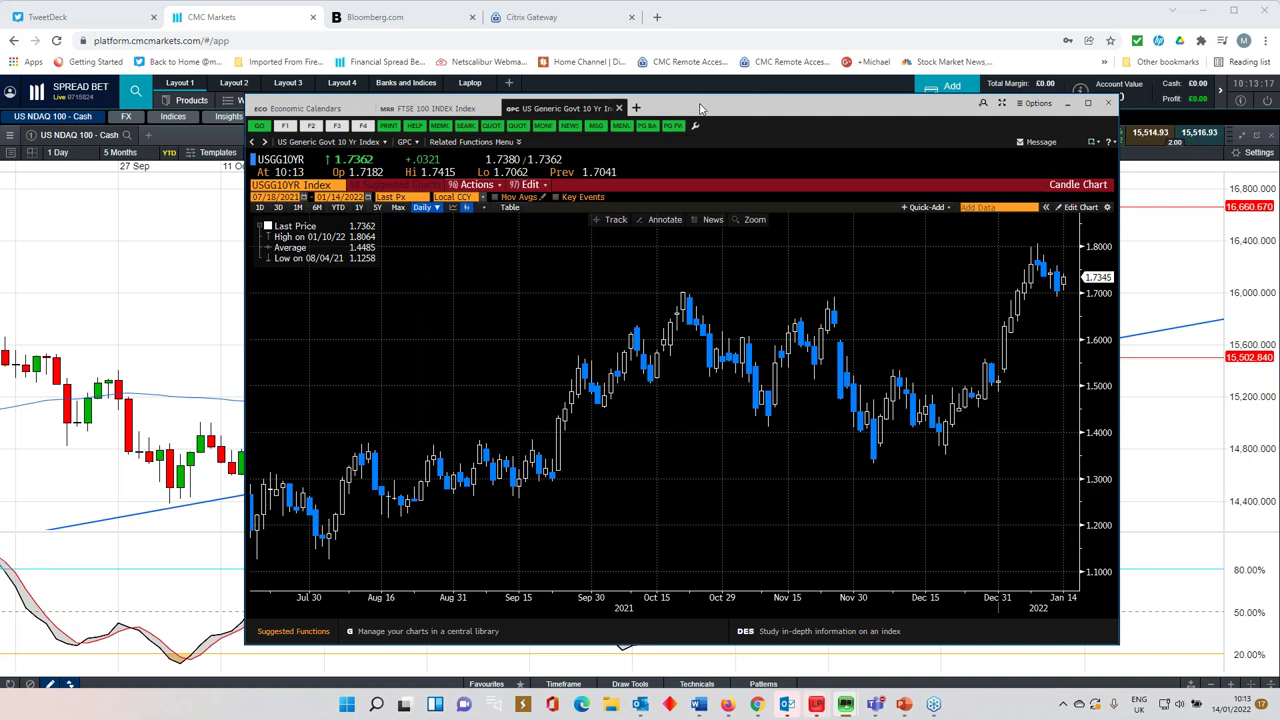
click(1067, 103)
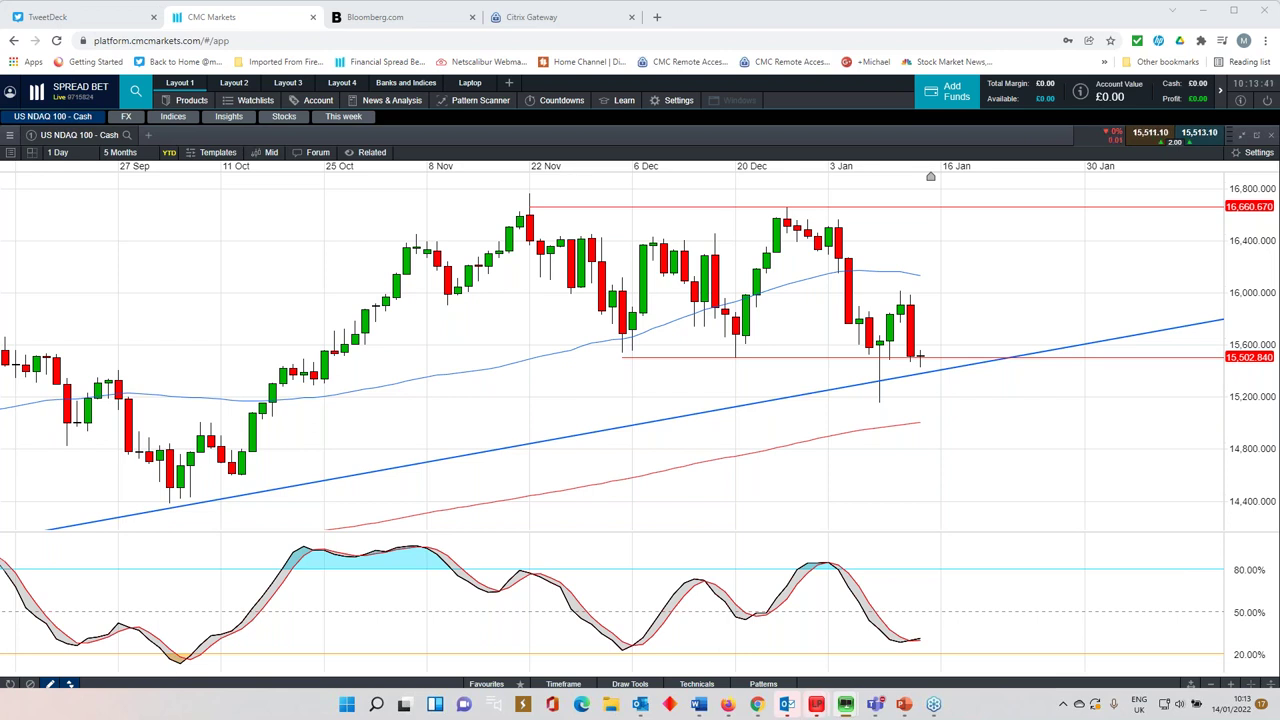
Bring the Bloomberg US 2-year government yield chart over the platform for review and move it back off the screen
drag(1279, 133, 592, 133)
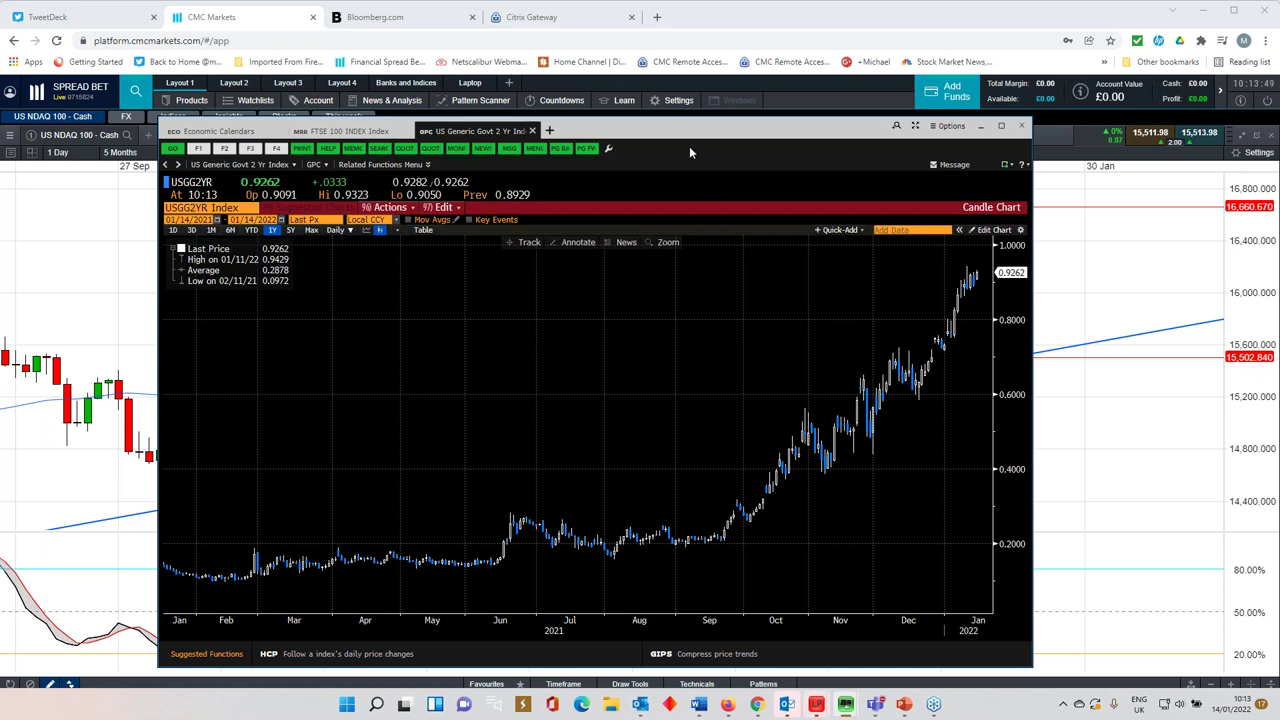
drag(686, 134, 696, 132)
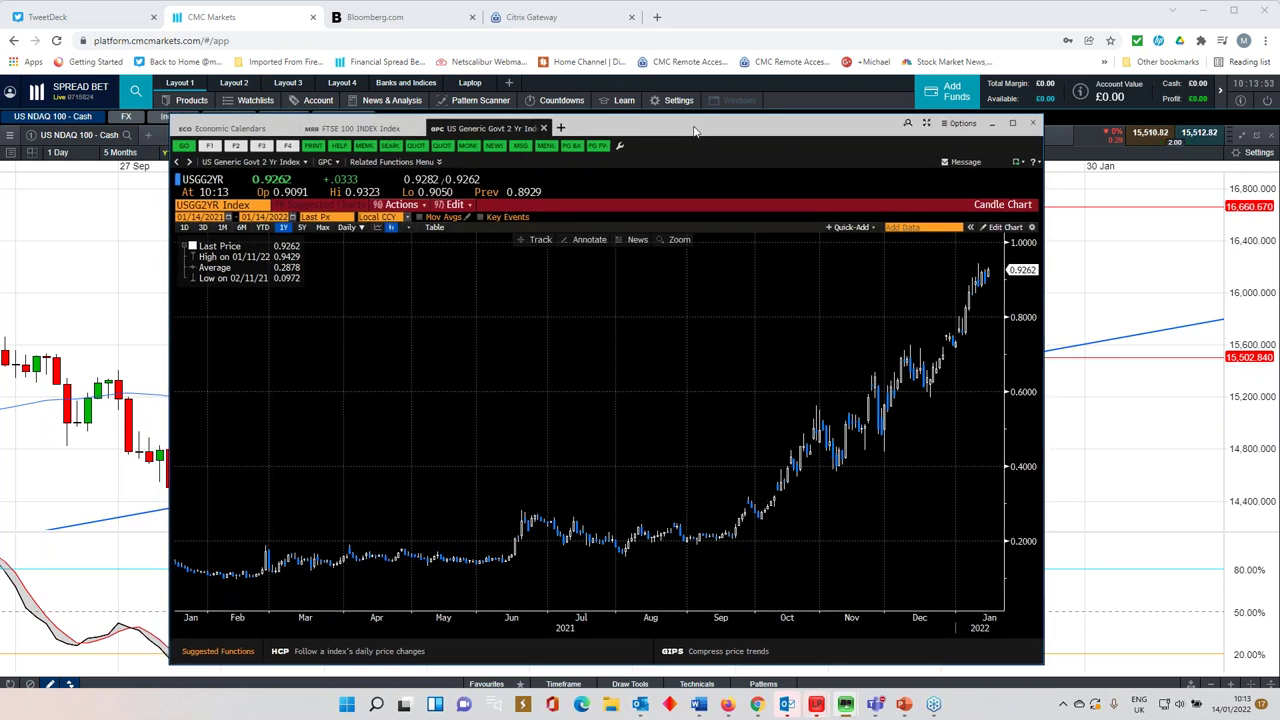
drag(696, 131, 1279, 126)
Examine the US NDAQ 100 candles, moving averages and trendline over up to two years, and close the chart
scroll(668, 281, down, 3)
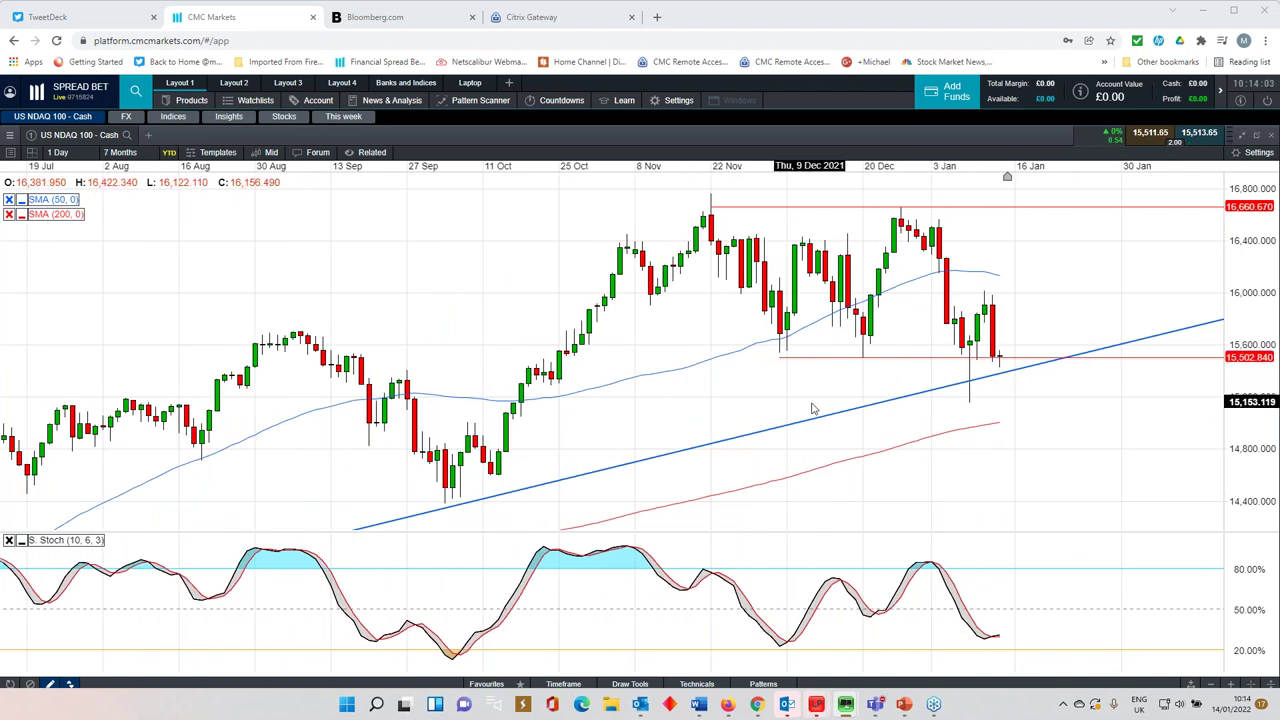
scroll(813, 408, down, 3)
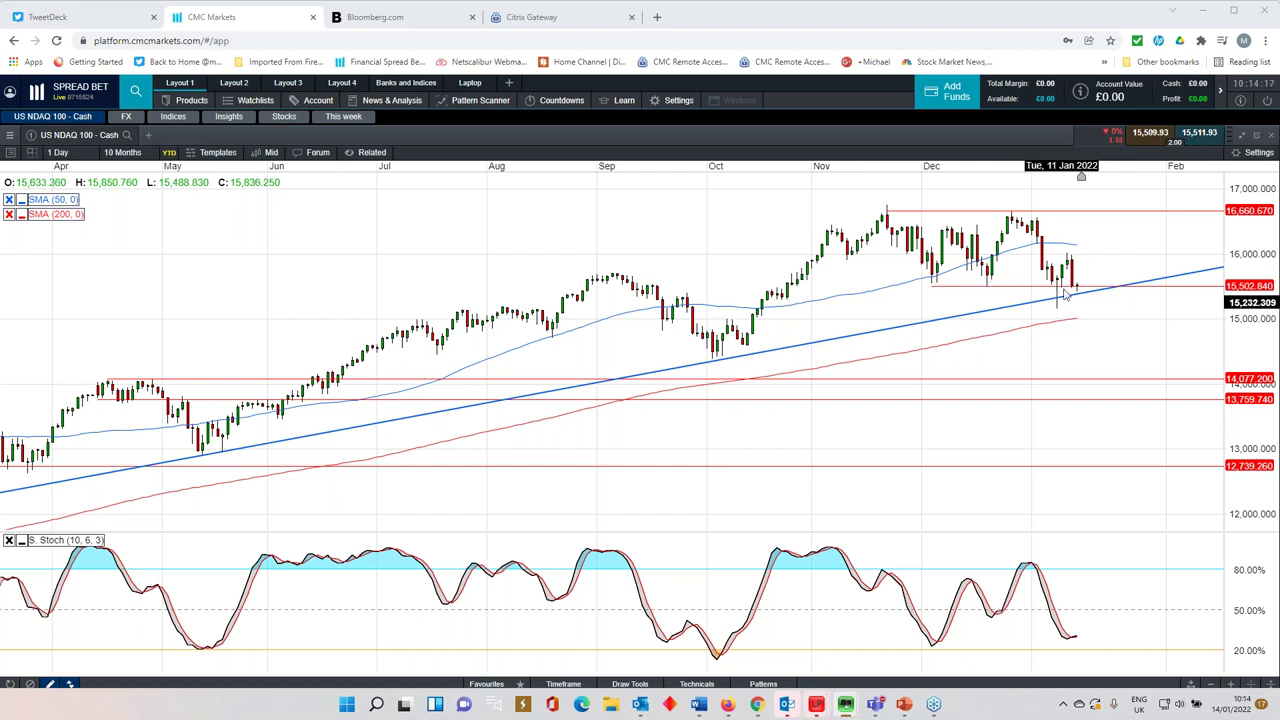
click(1062, 286)
click(1068, 268)
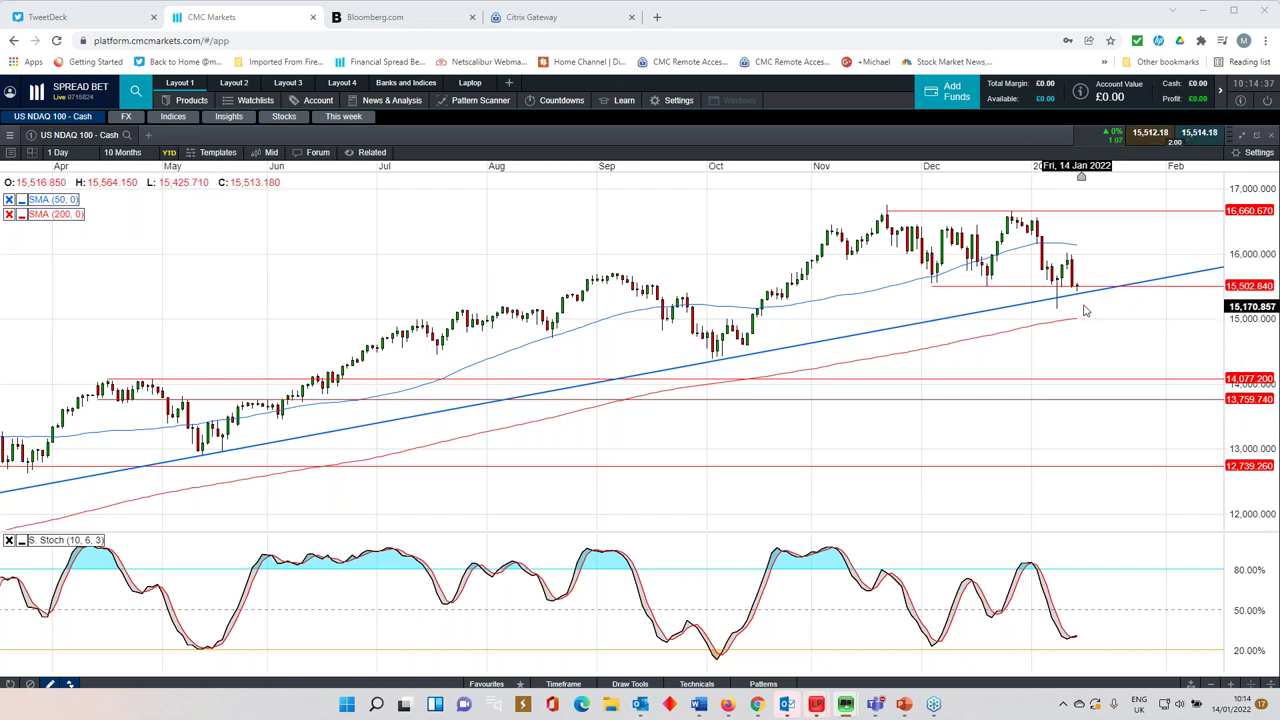
scroll(1075, 310, down, 3)
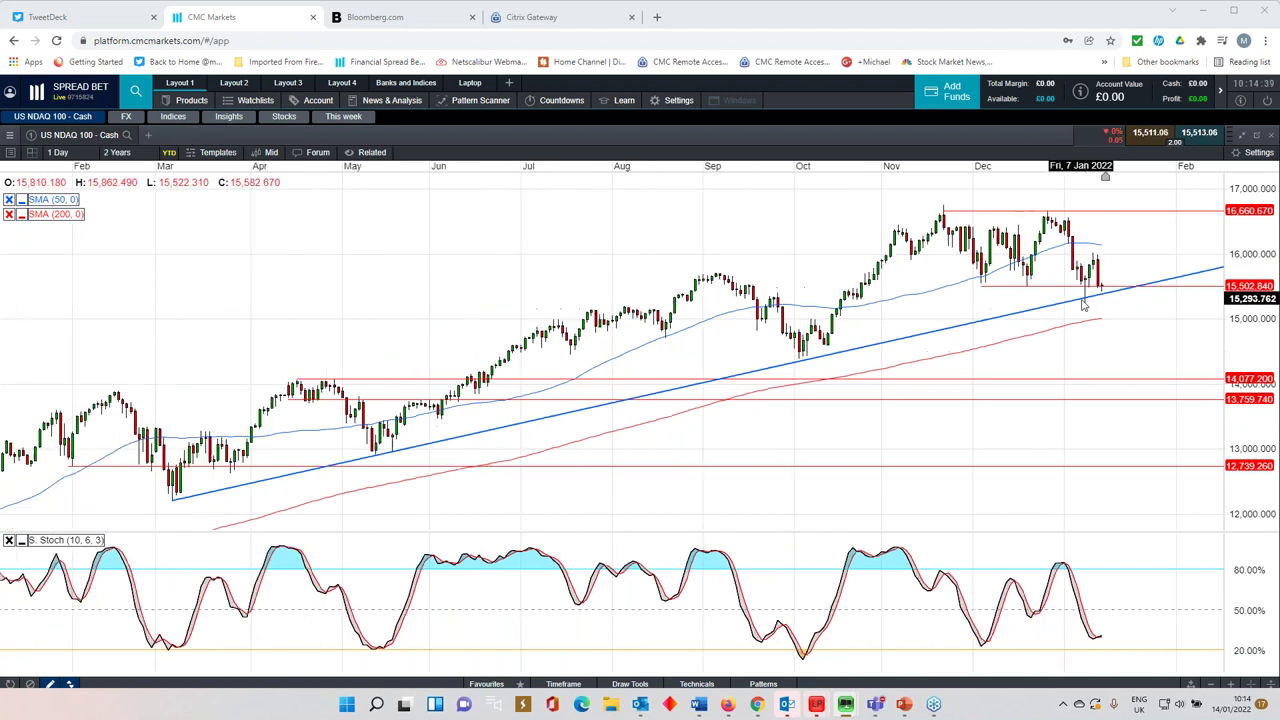
scroll(1062, 321, up, 3)
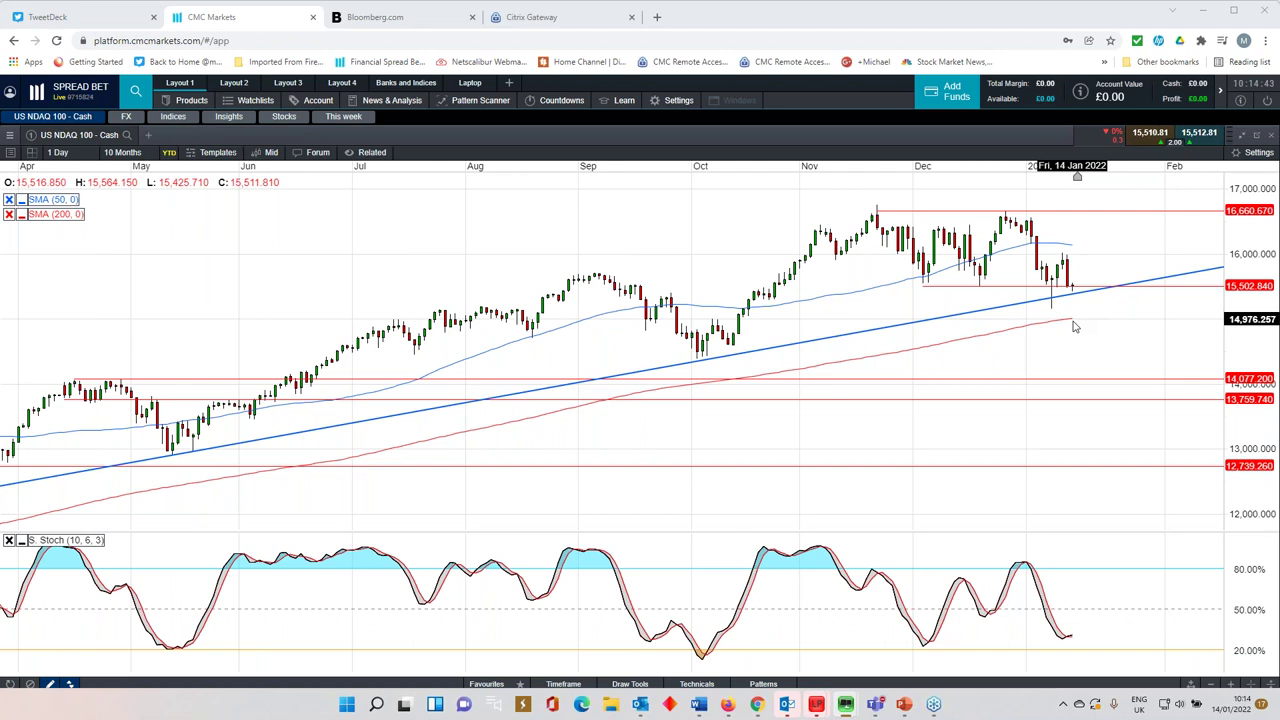
scroll(1072, 322, down, 3)
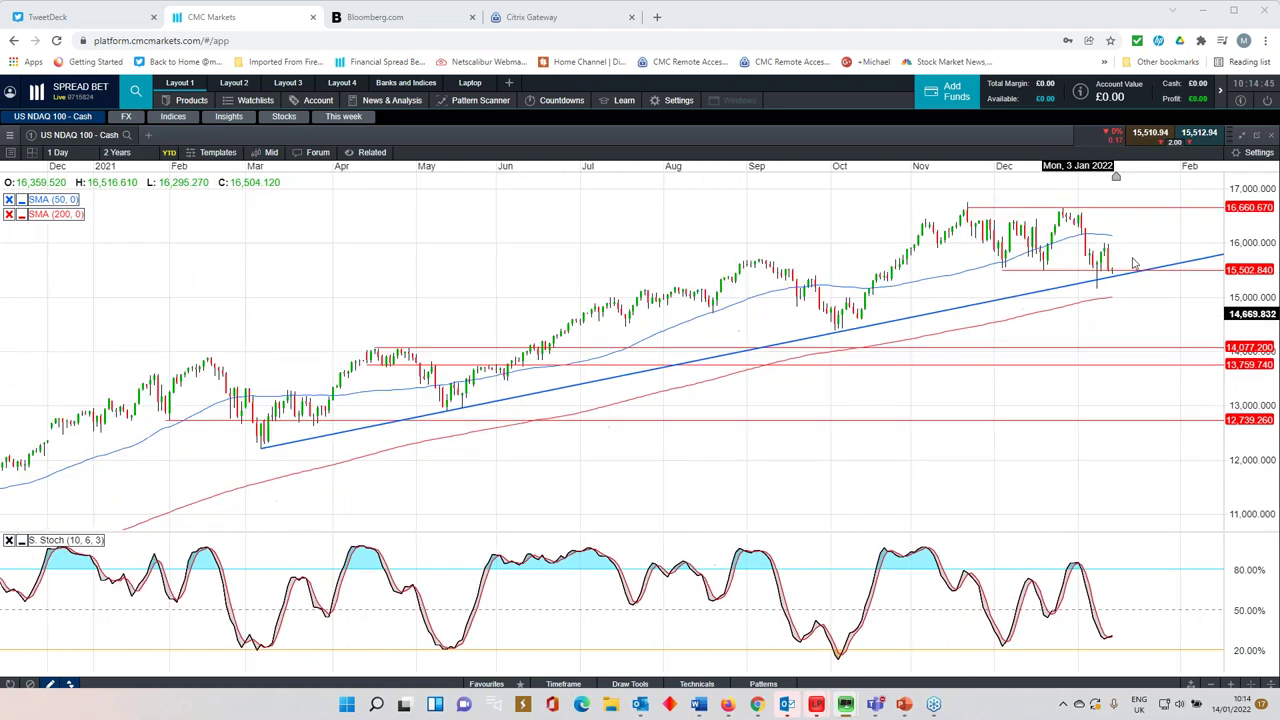
click(1242, 137)
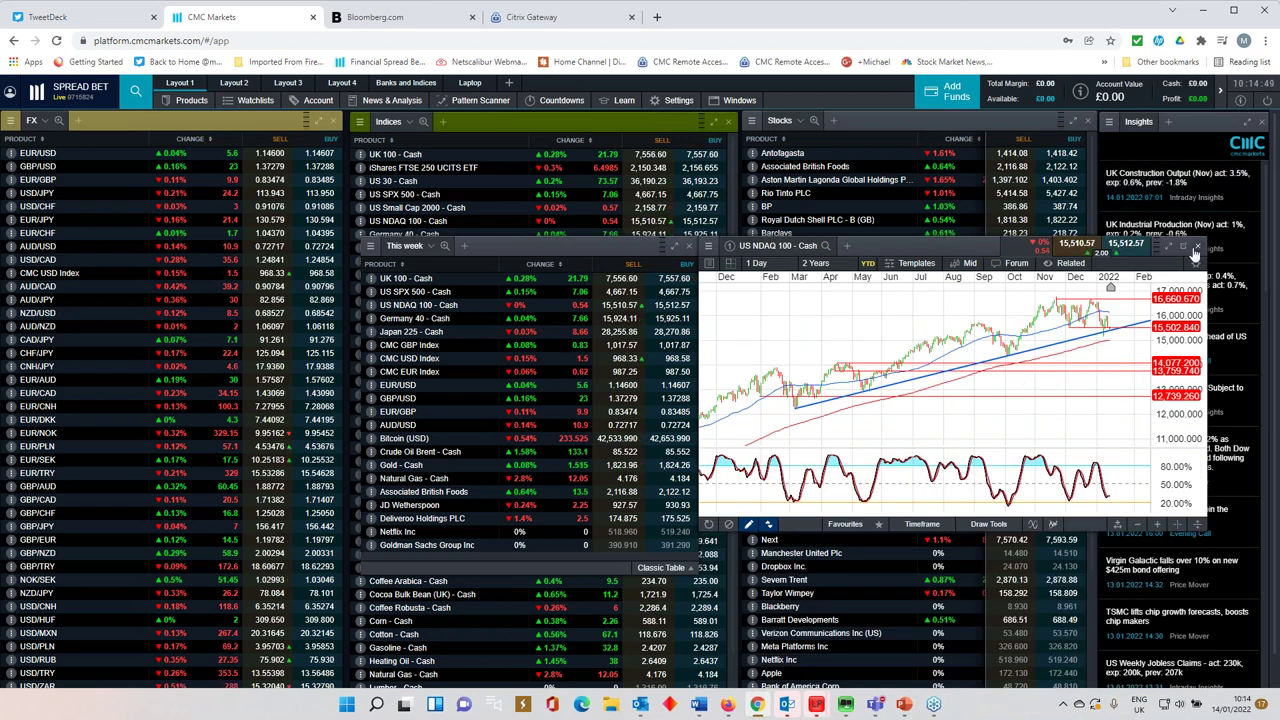
click(1197, 246)
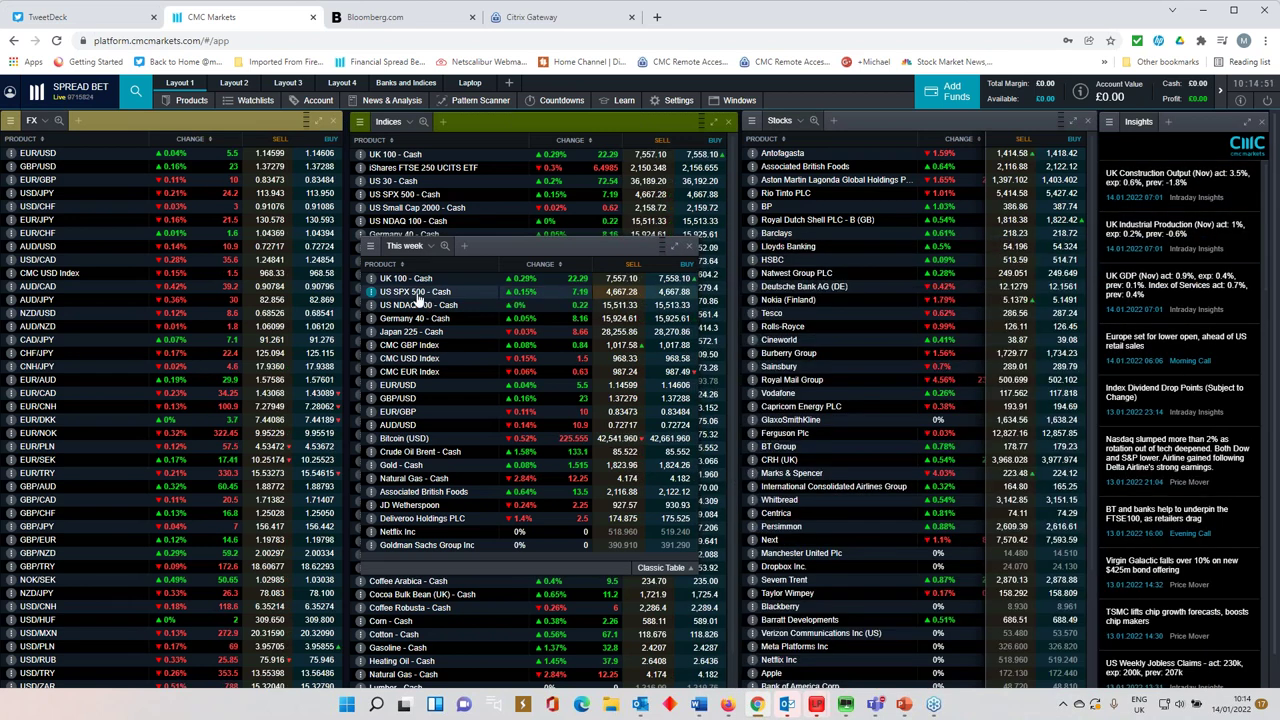
Open the US SPX 500 - Cash chart from the This week watchlist at full size and extend it to two years
click(414, 292)
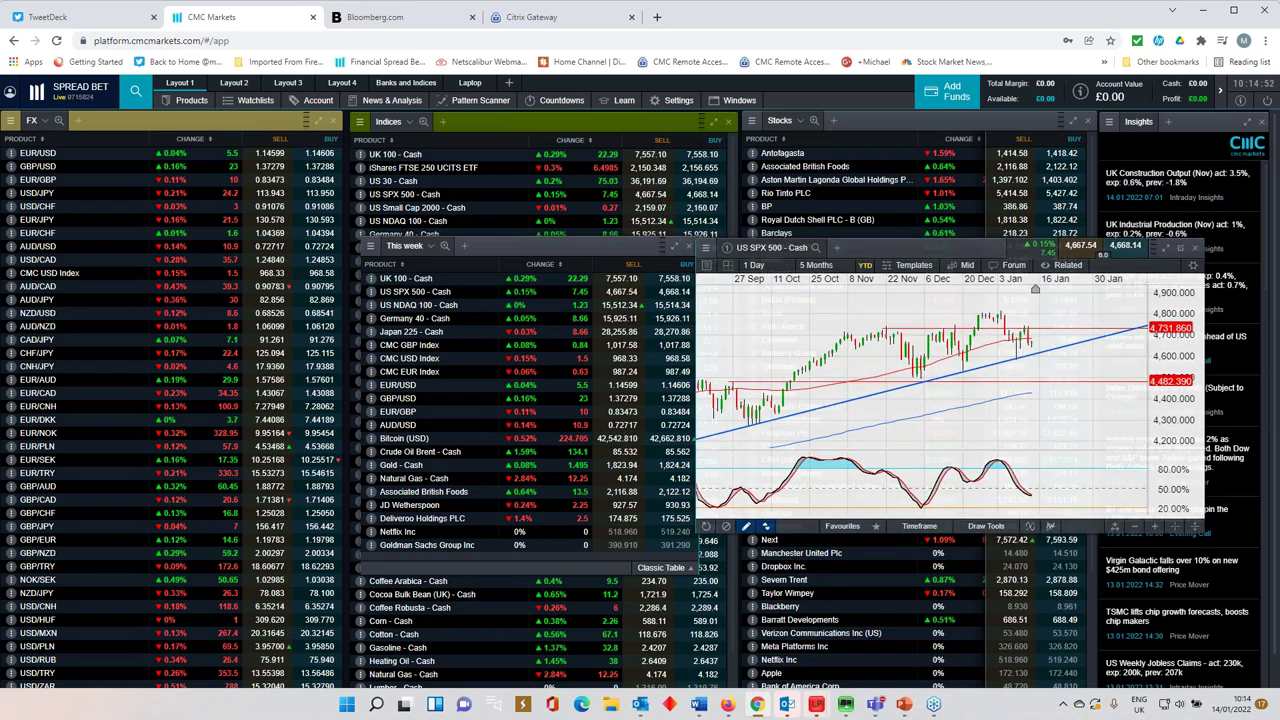
double_click(995, 270)
scroll(970, 285, down, 4)
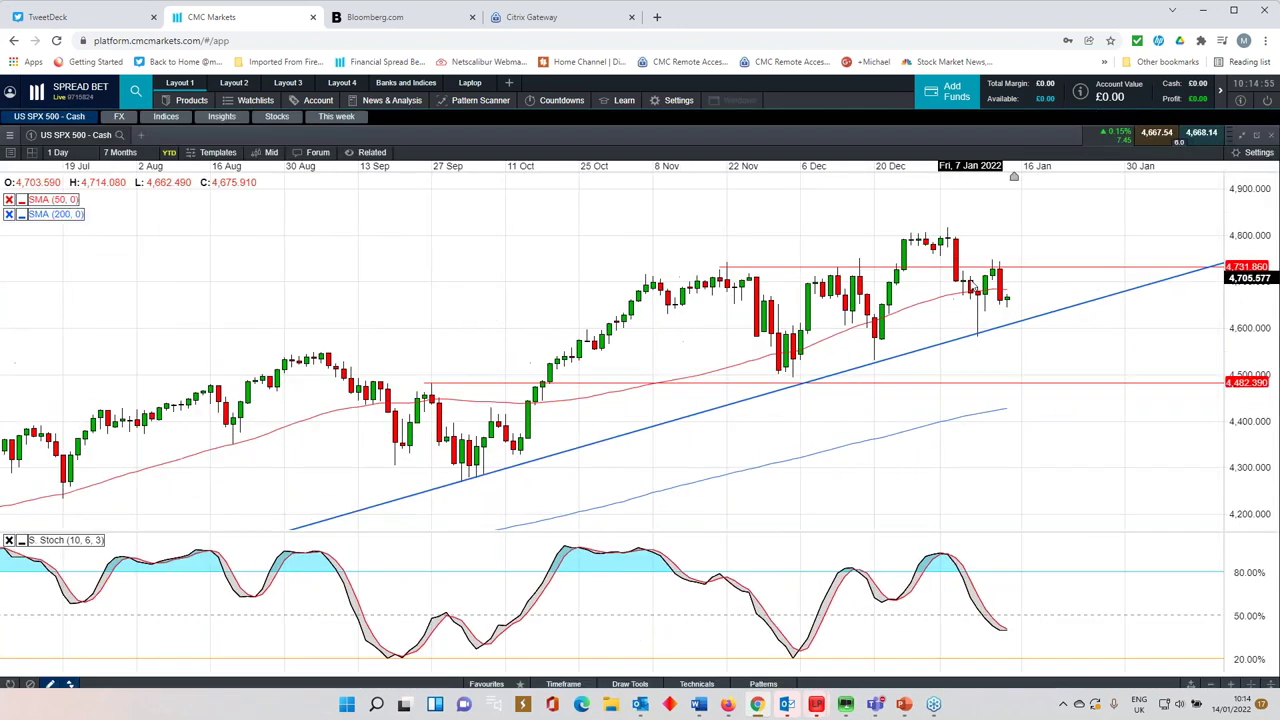
scroll(970, 285, down, 5)
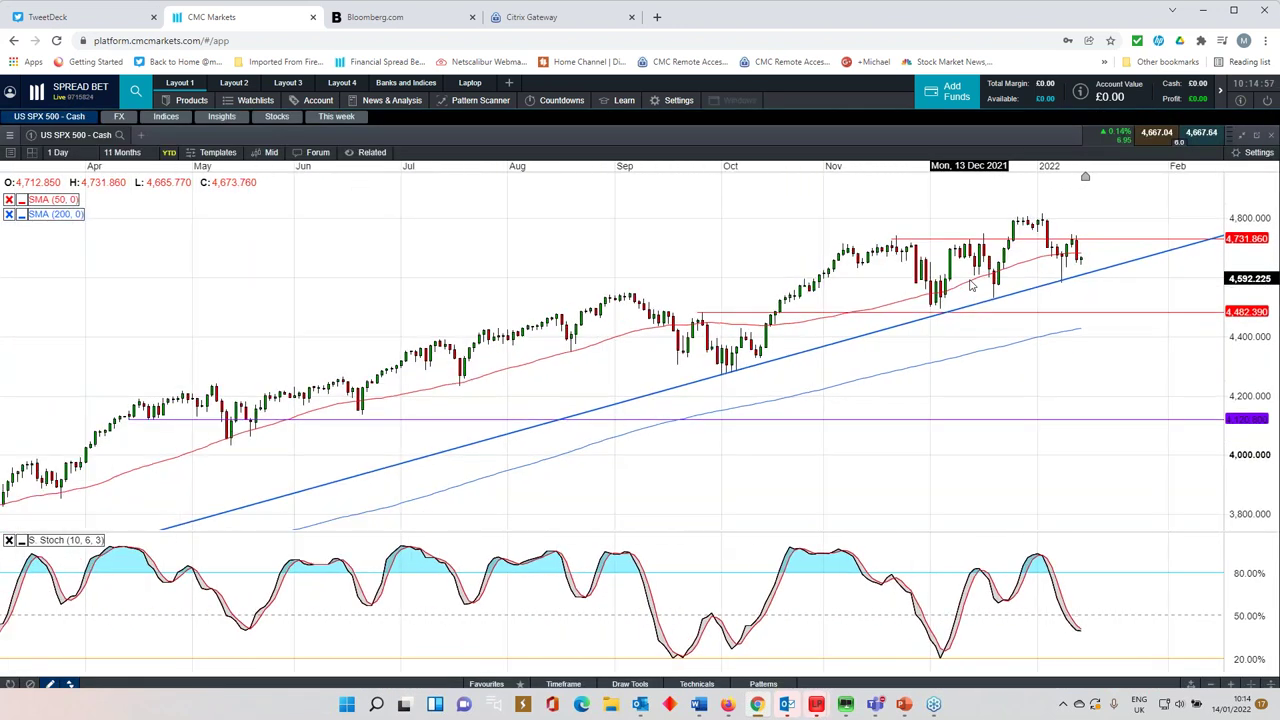
scroll(970, 285, down, 1)
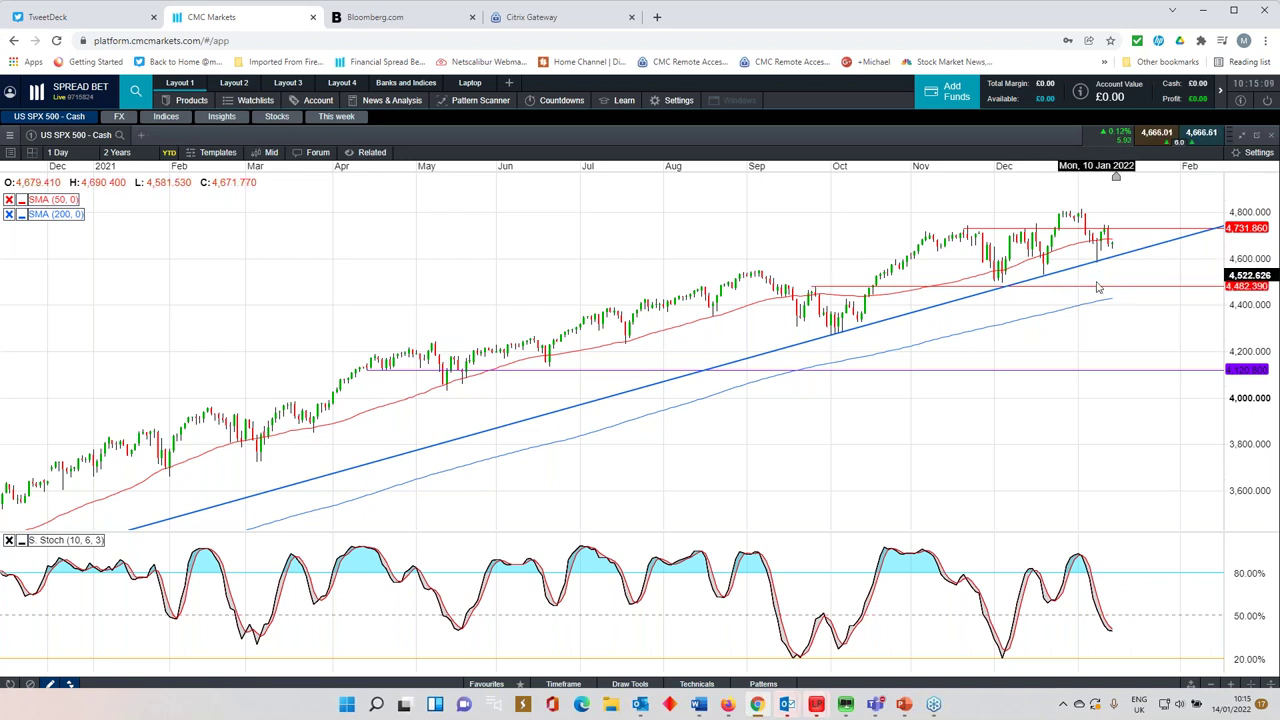
Narrow the US SPX 500 chart to 12 months to review the recent trendline area, and close it
scroll(1089, 305, up, 2)
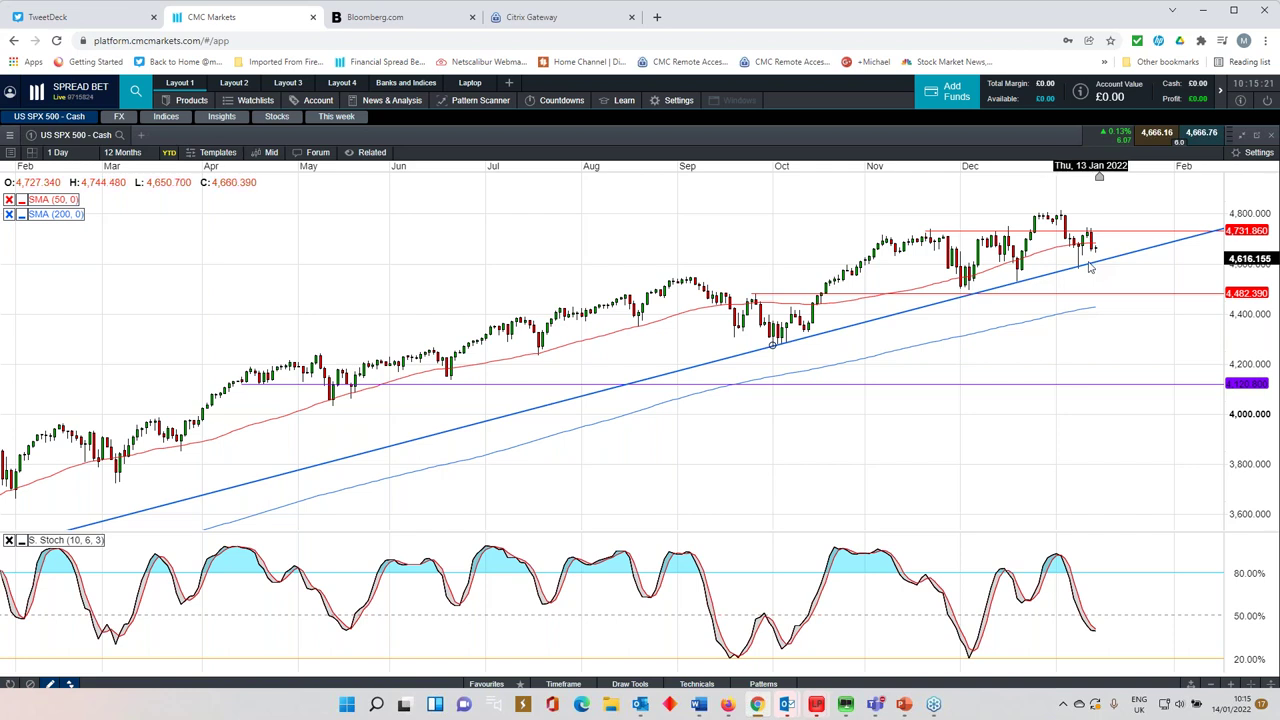
click(1256, 134)
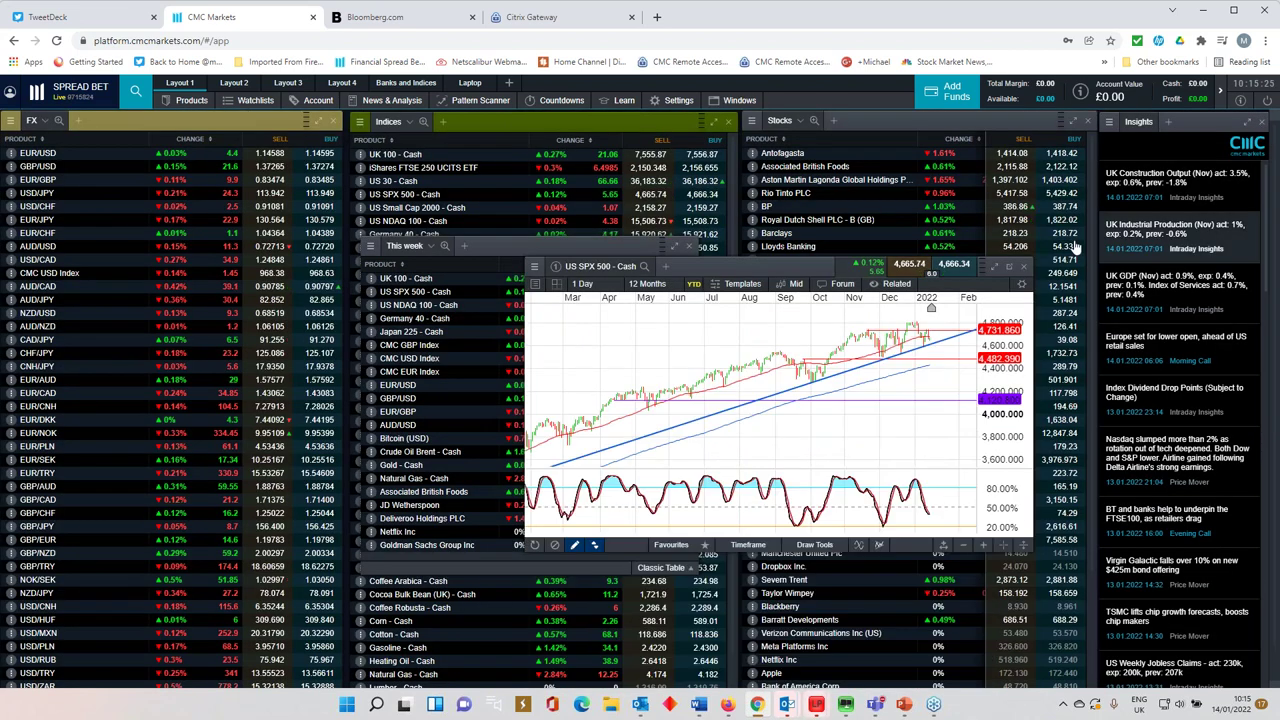
click(785, 335)
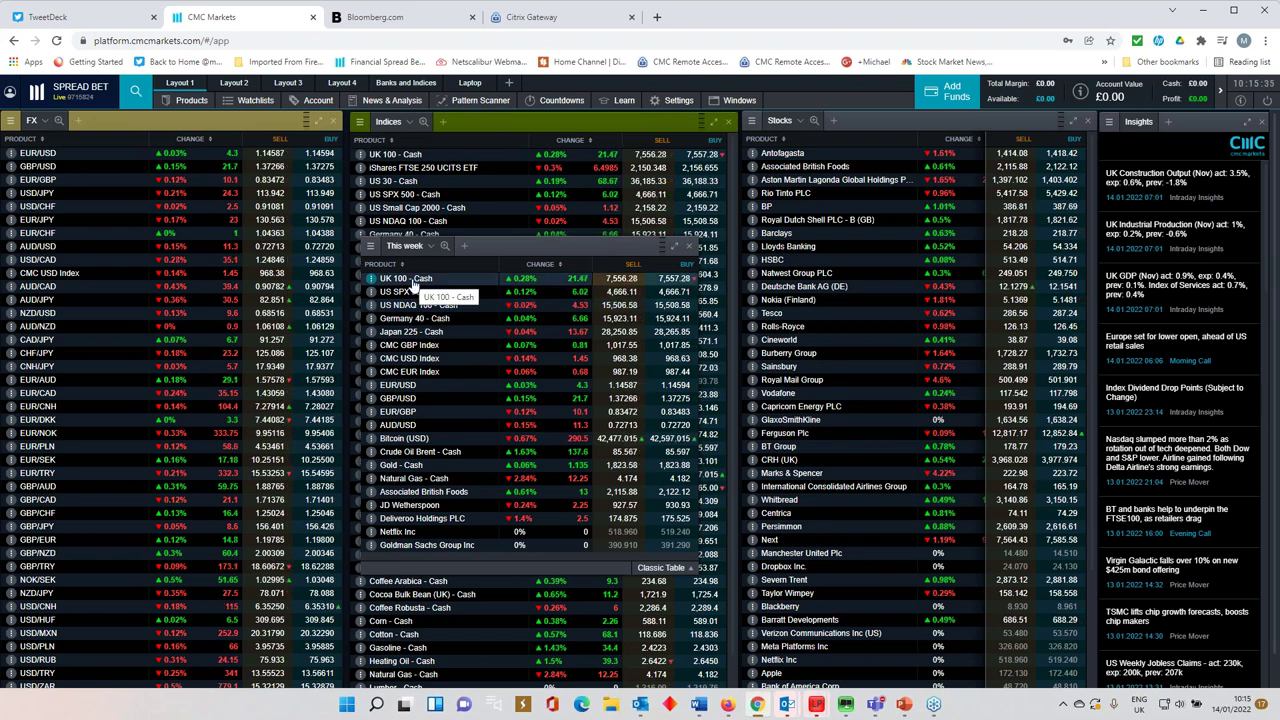
Examine the Germany 40 - Cash chart at full size over two years, including its moving averages, and close it
click(410, 319)
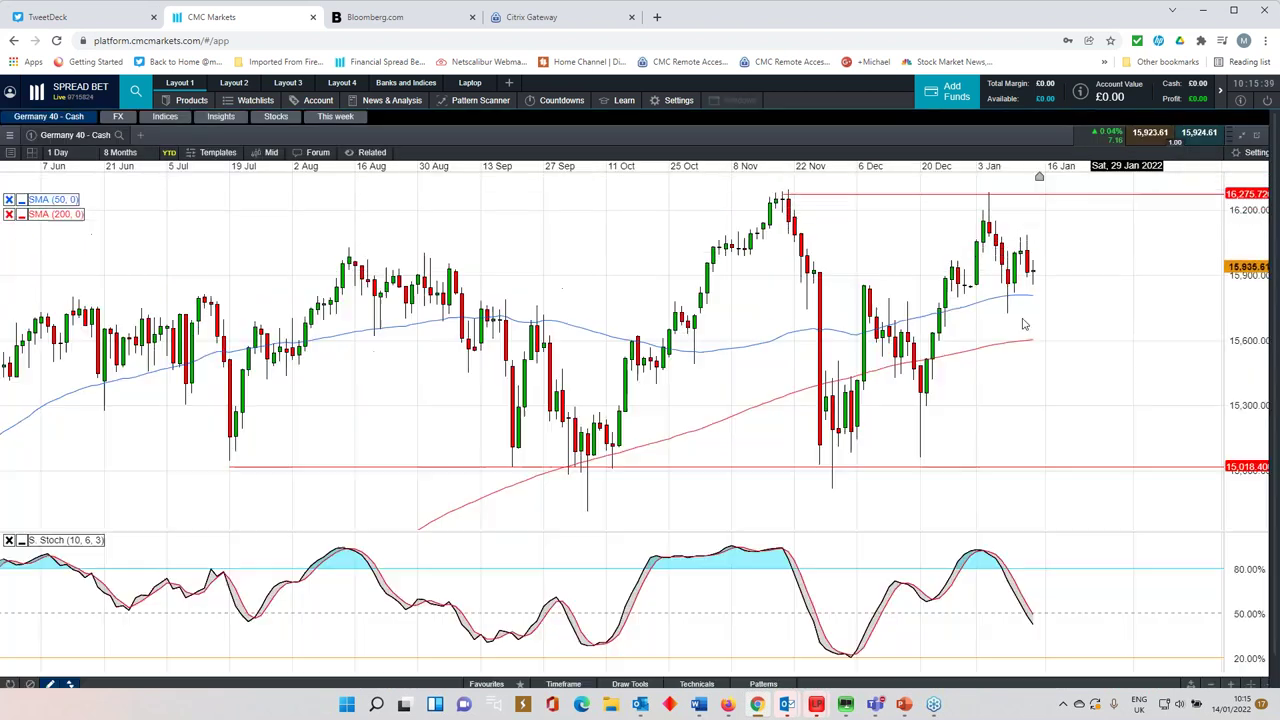
click(1168, 246)
scroll(957, 348, down, 3)
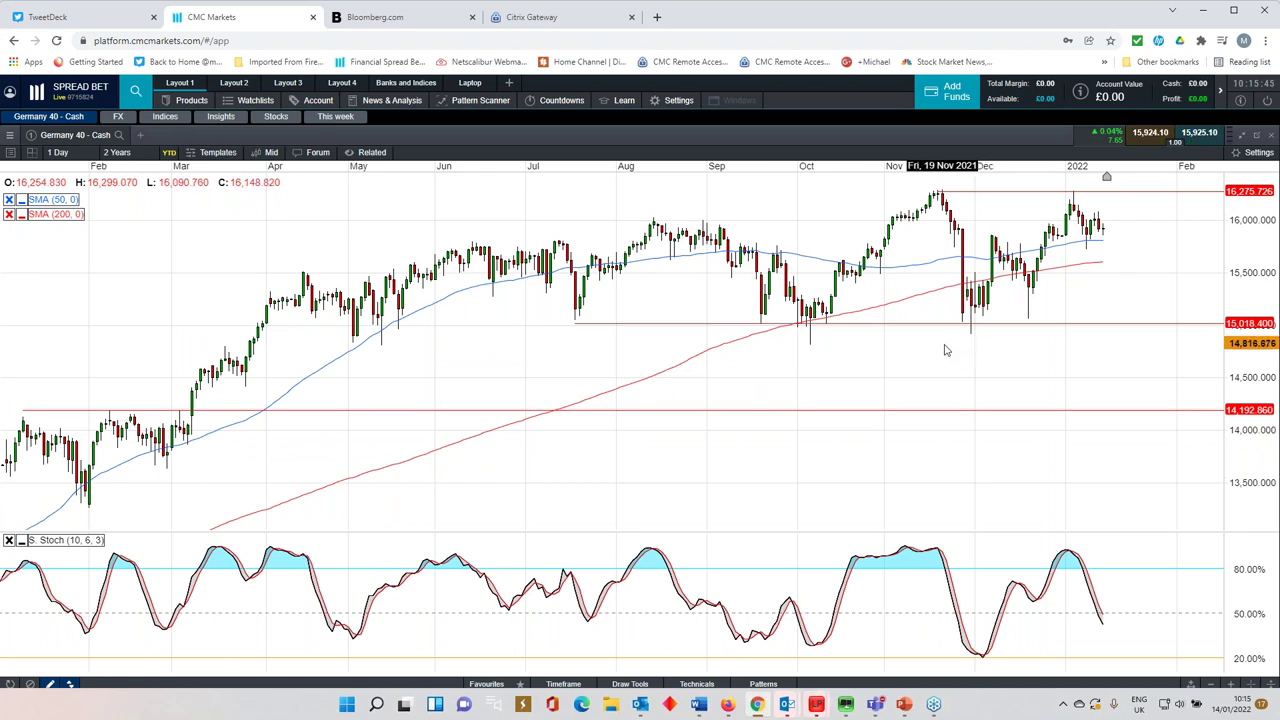
scroll(1106, 265, down, 1)
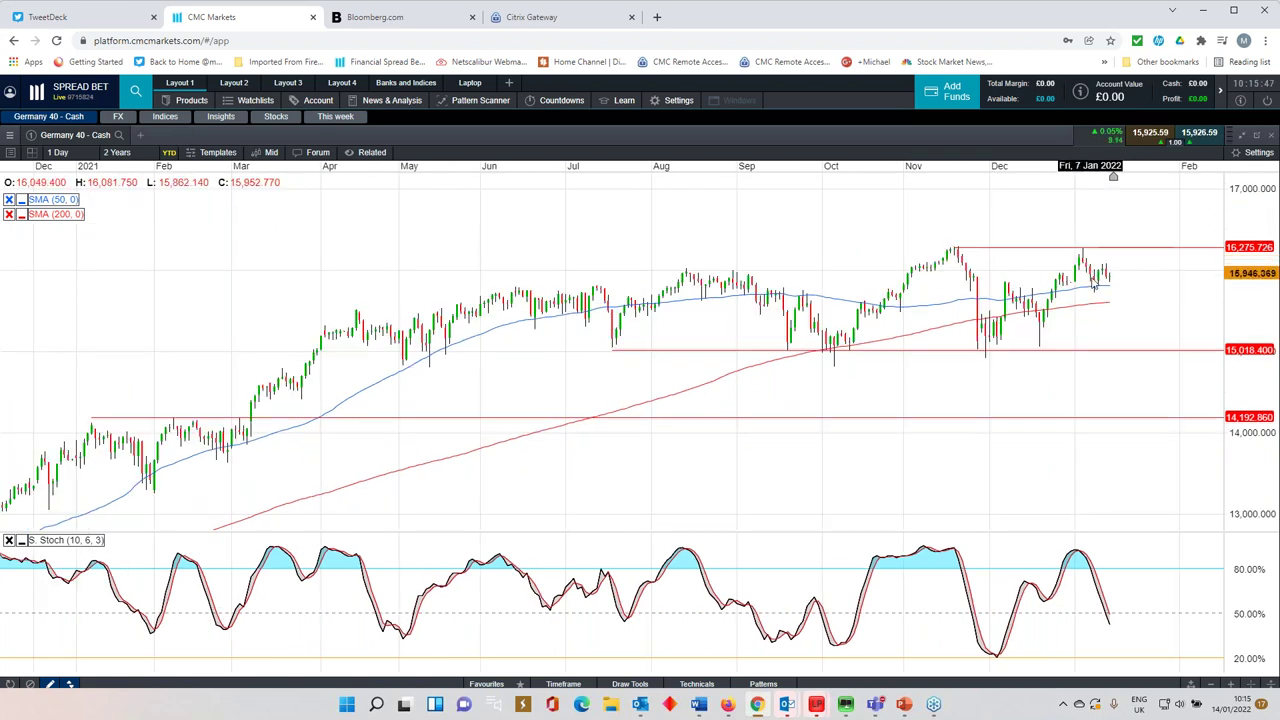
scroll(1094, 286, up, 1)
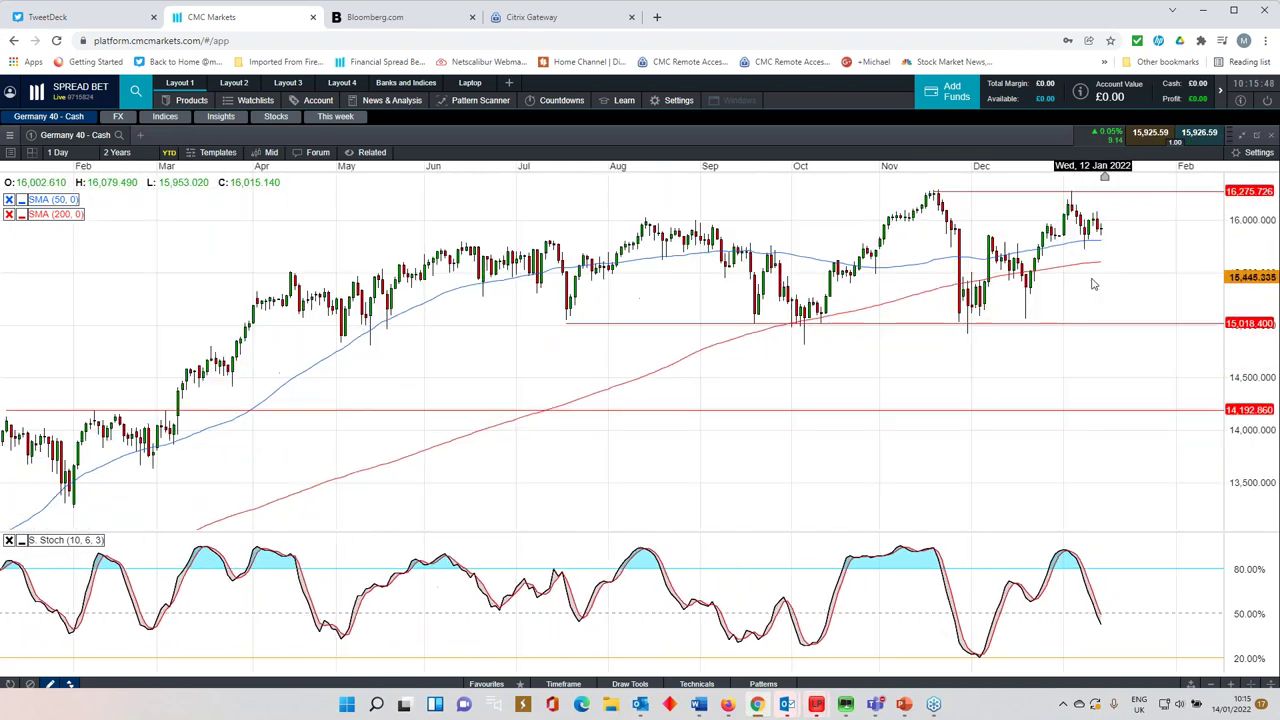
click(1242, 134)
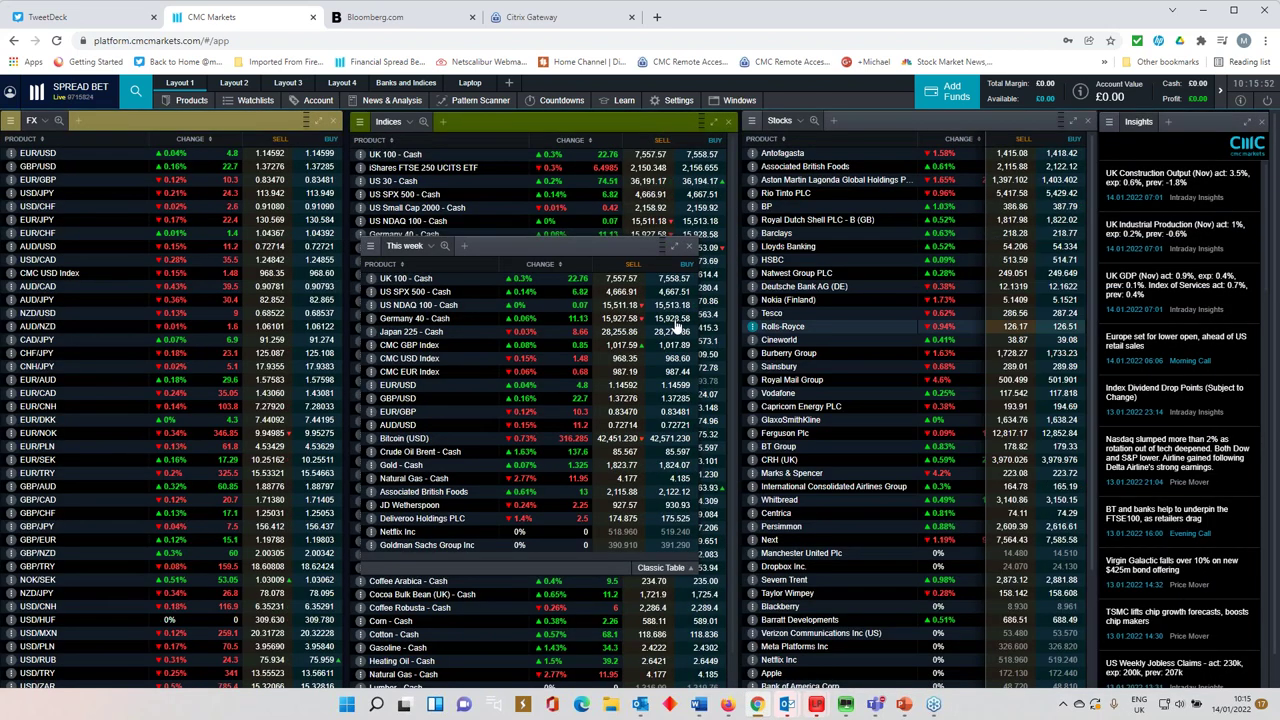
Open the UK 100 - Cash chart from the This week watchlist at full size and extend it to three years
click(415, 279)
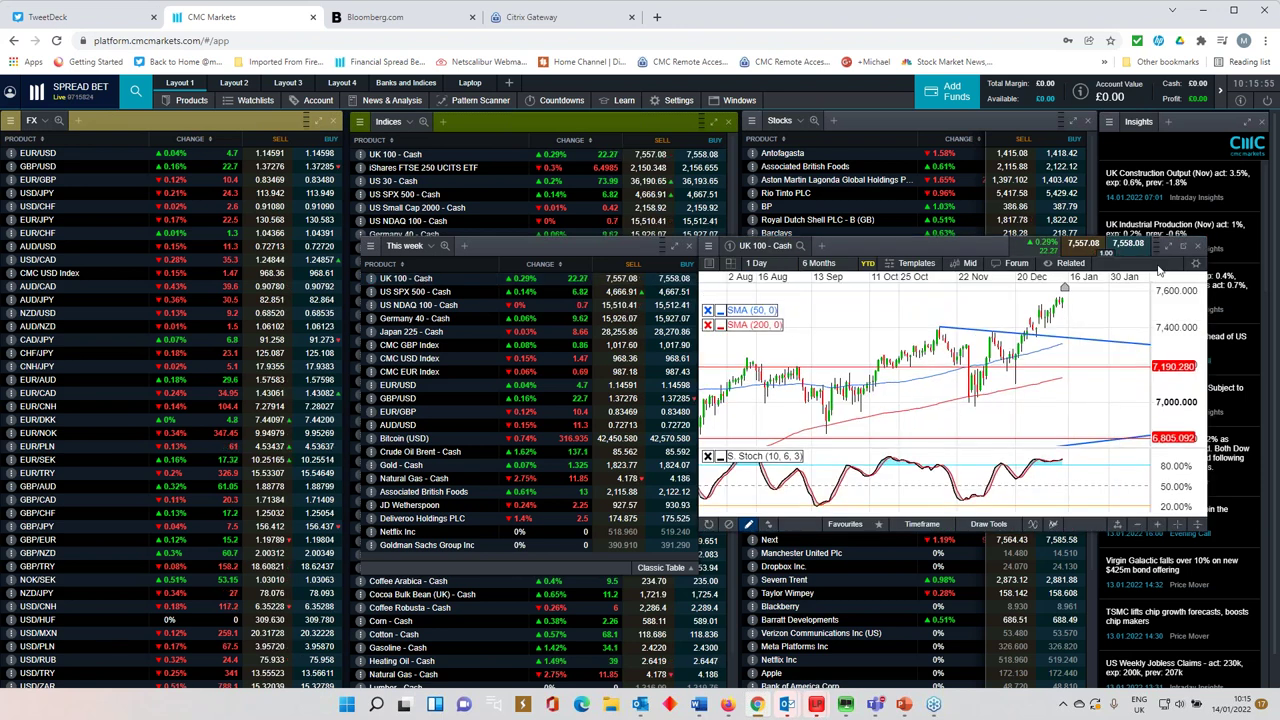
click(1183, 245)
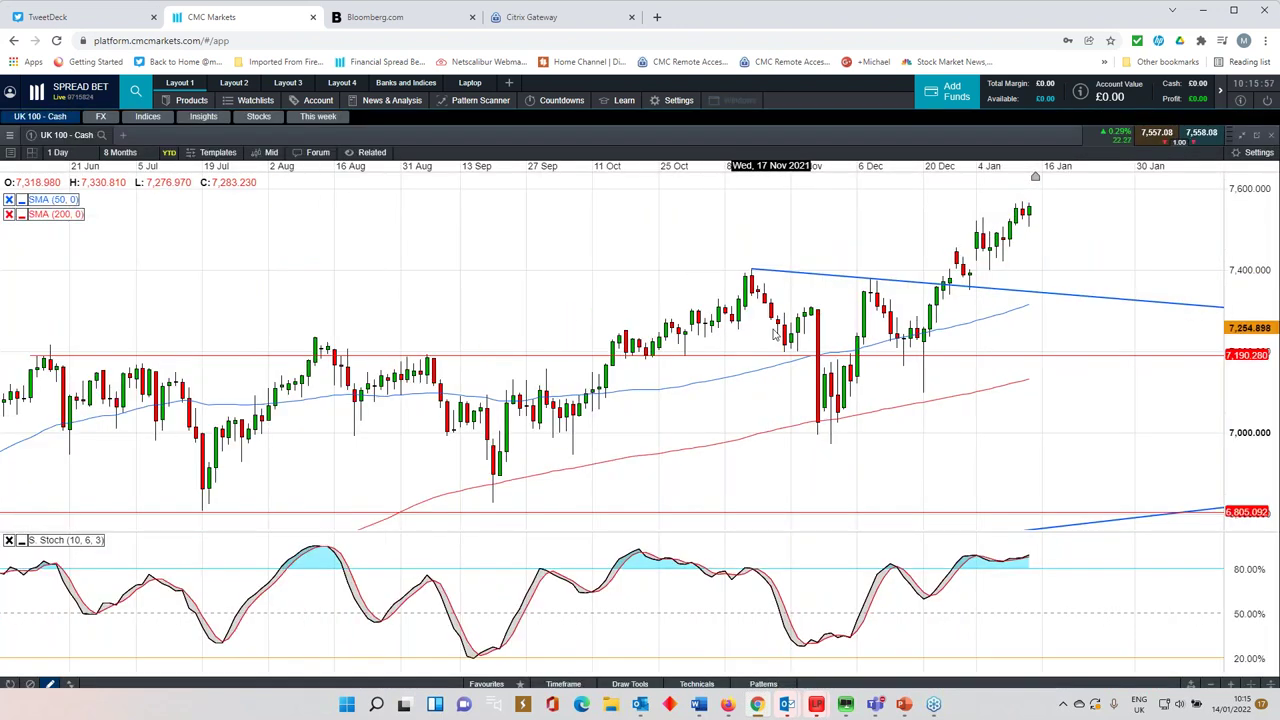
scroll(773, 335, down, 3)
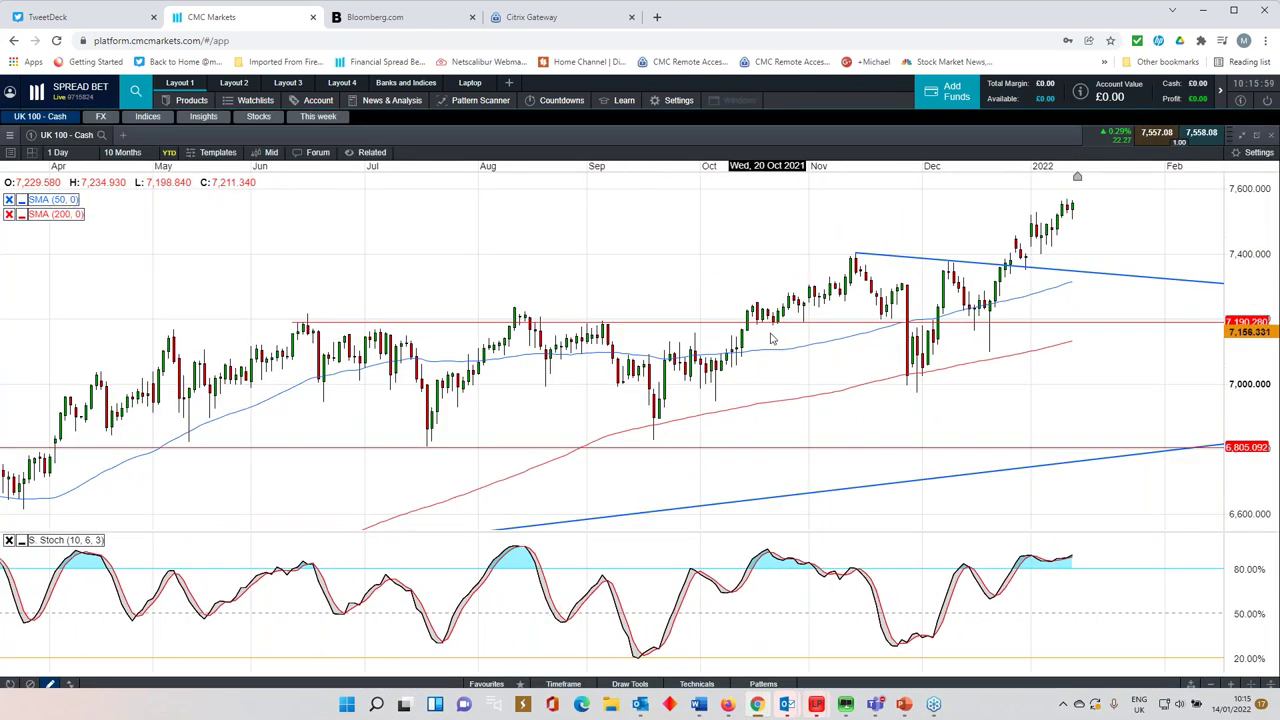
scroll(771, 338, down, 2)
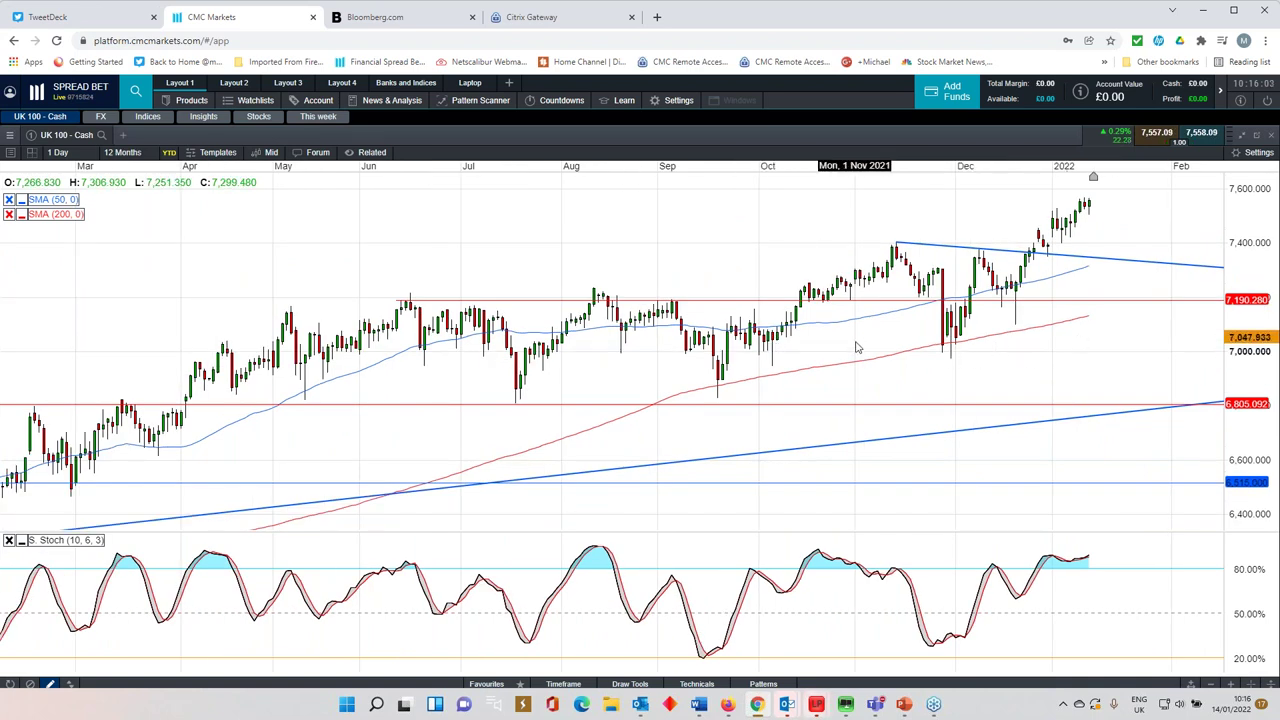
scroll(876, 360, down, 3)
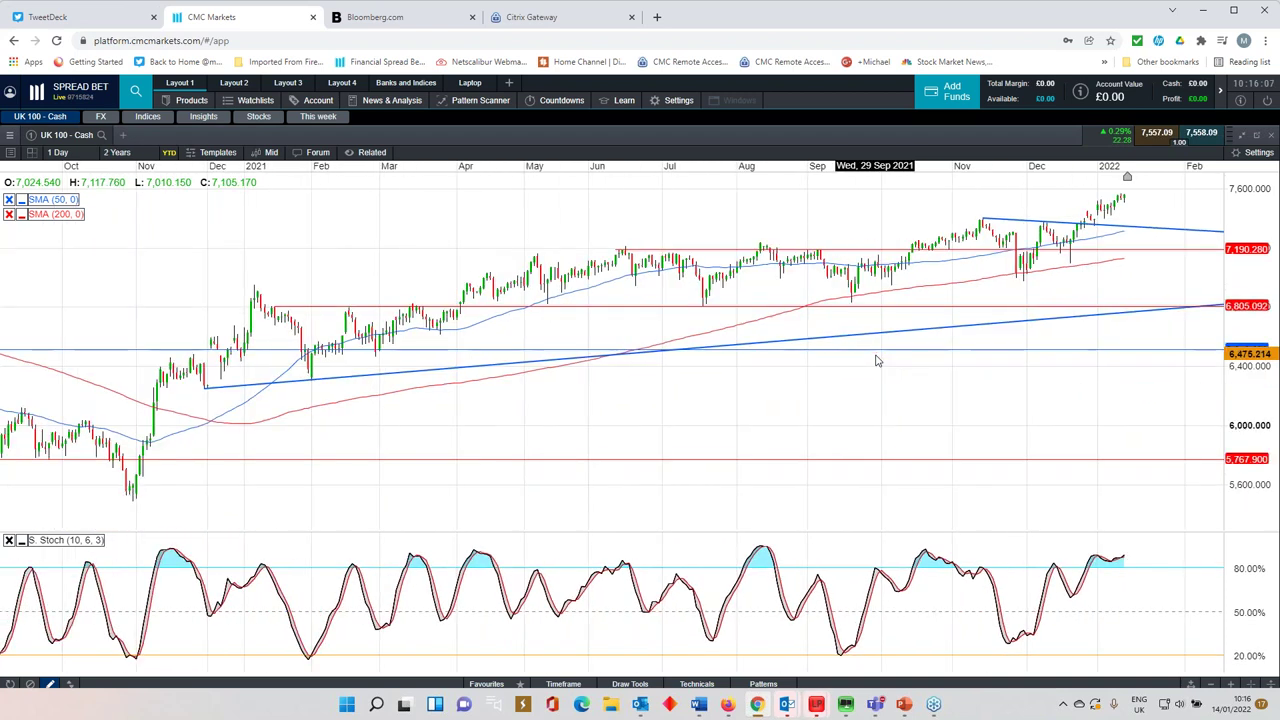
scroll(876, 360, down, 3)
scroll(876, 360, down, 2)
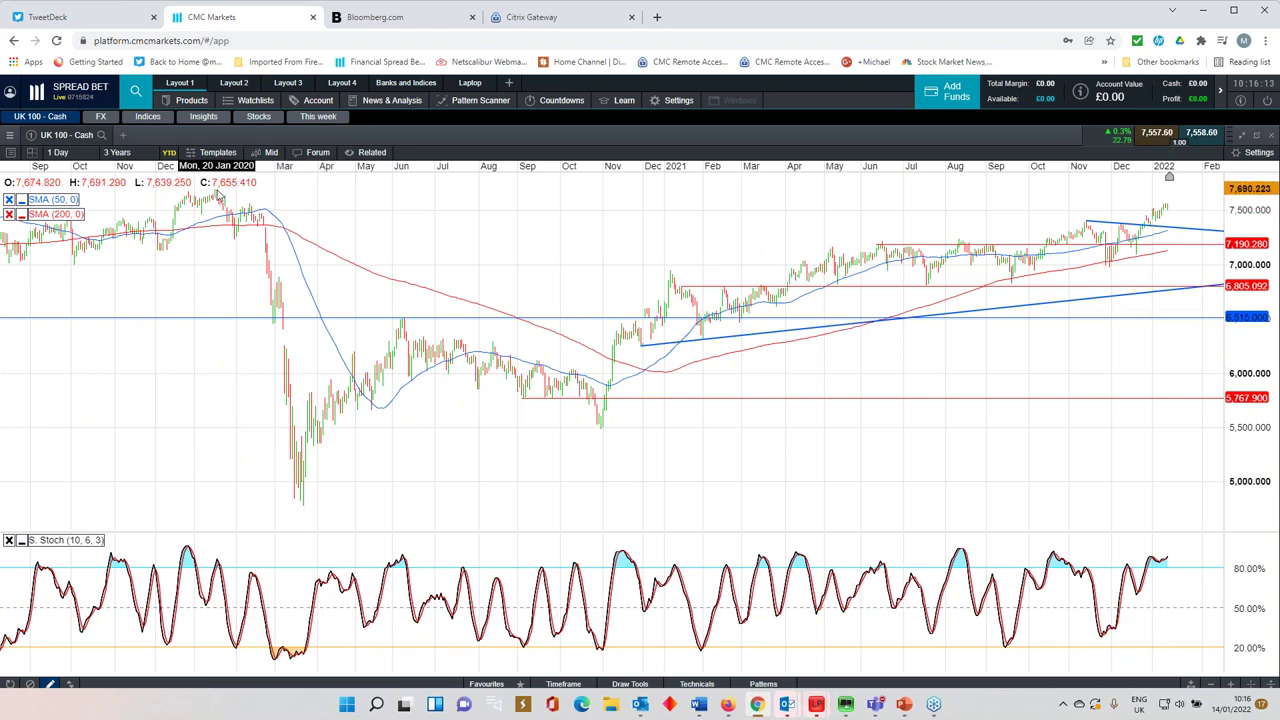
Narrow the UK 100 - Cash chart to 12 months to review the trendline and moving averages, and close it
scroll(282, 298, up, 2)
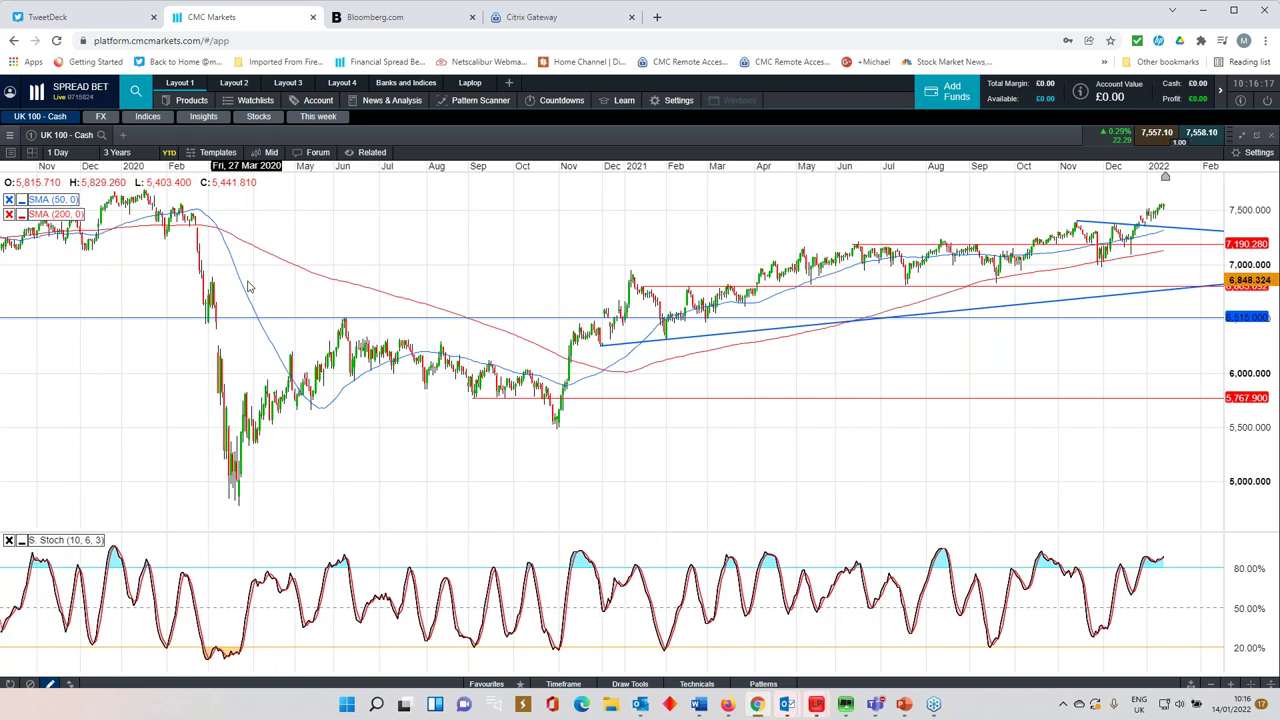
scroll(615, 330, up, 3)
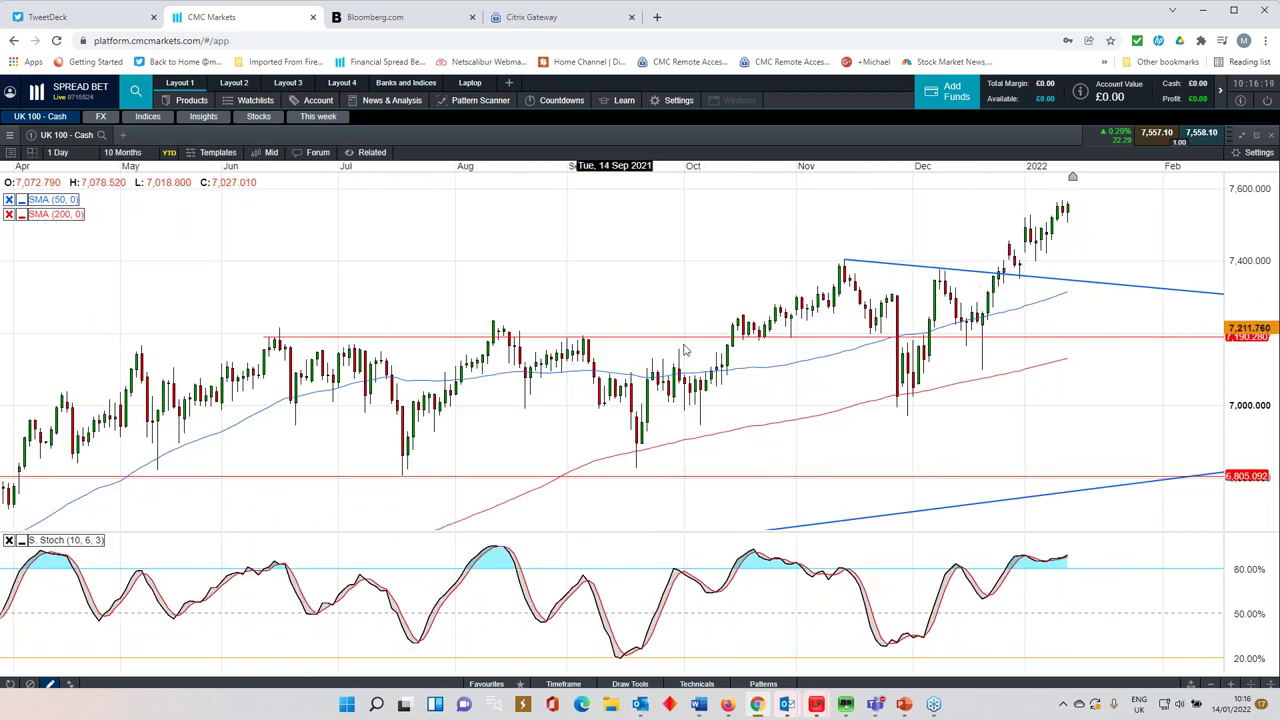
scroll(1070, 258, down, 2)
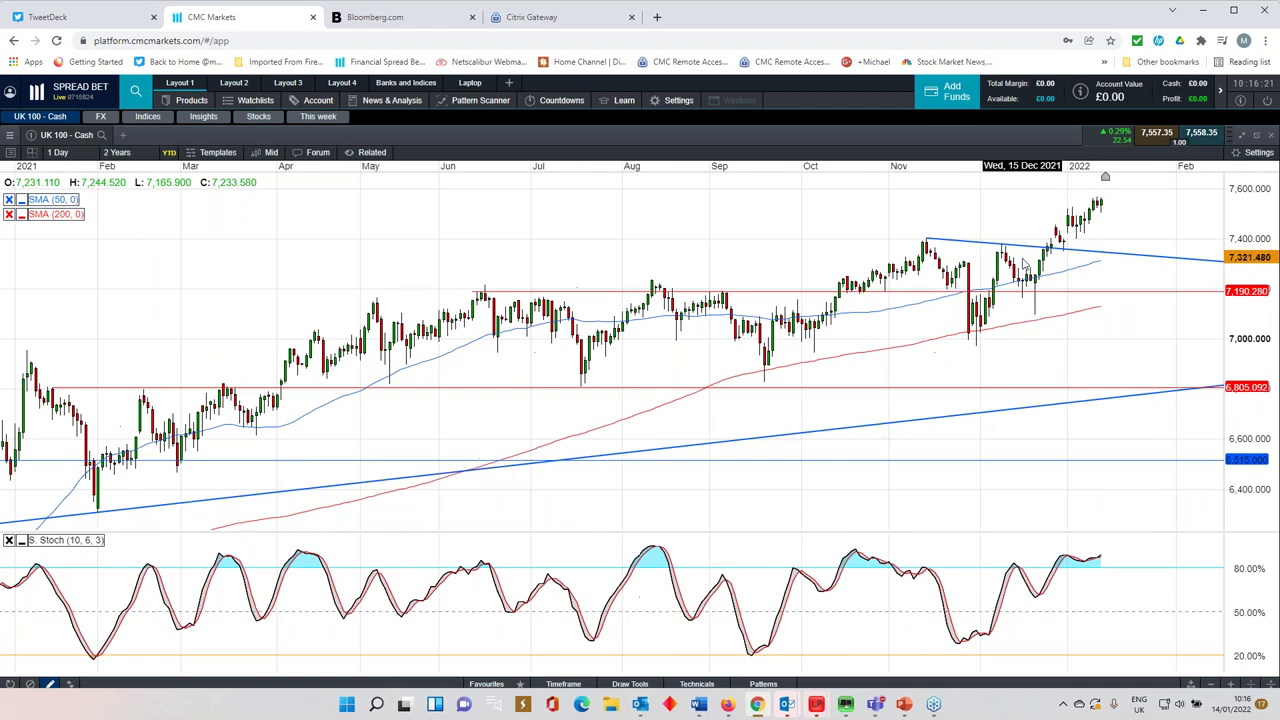
scroll(1010, 258, down, 2)
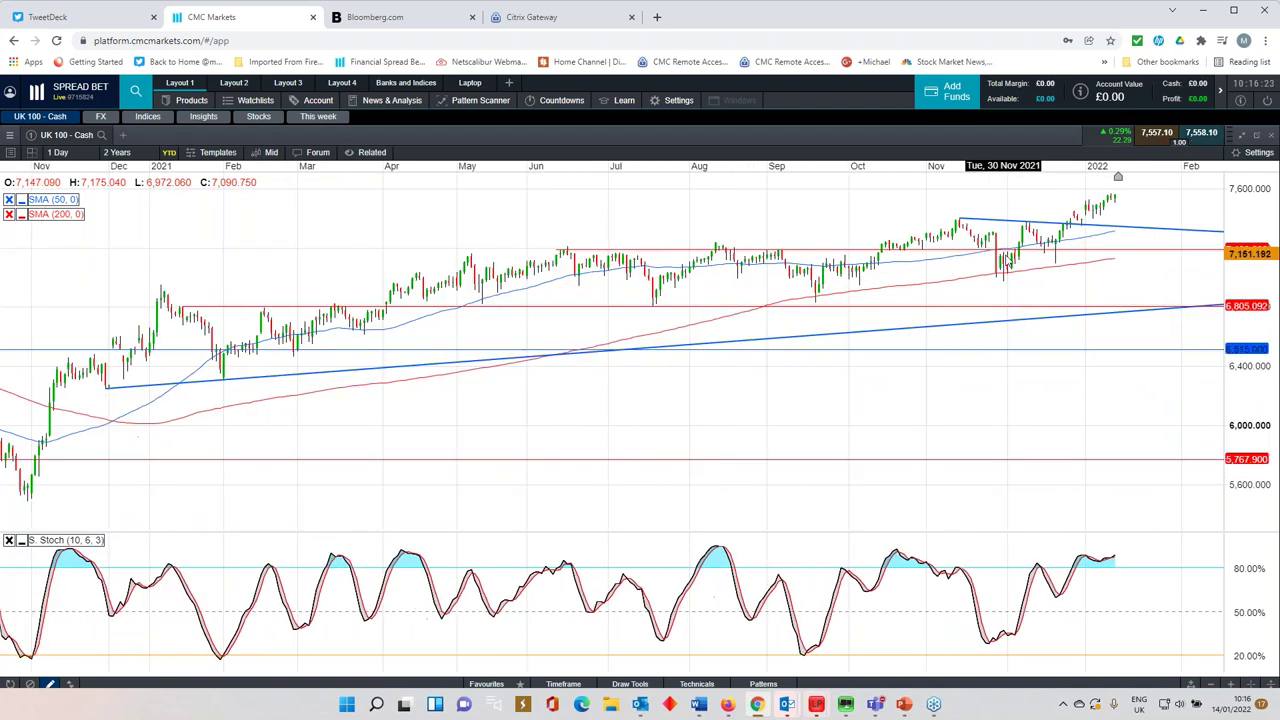
scroll(1020, 258, up, 3)
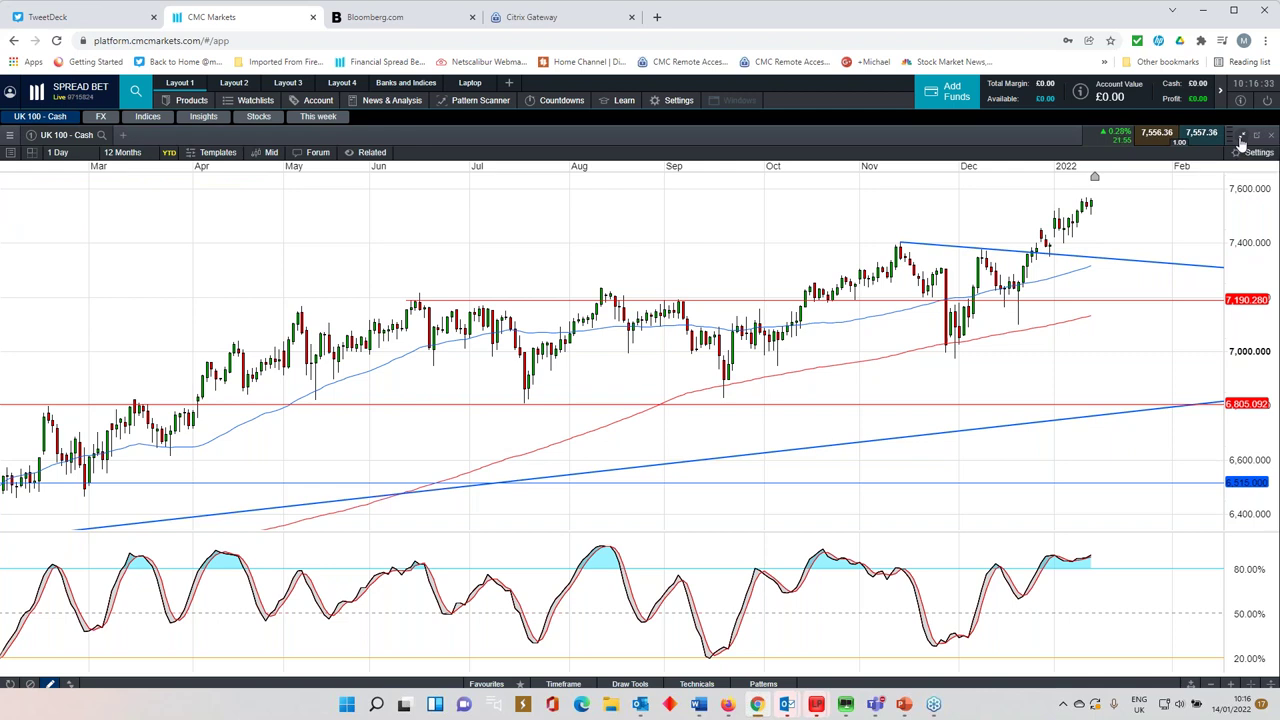
click(1240, 143)
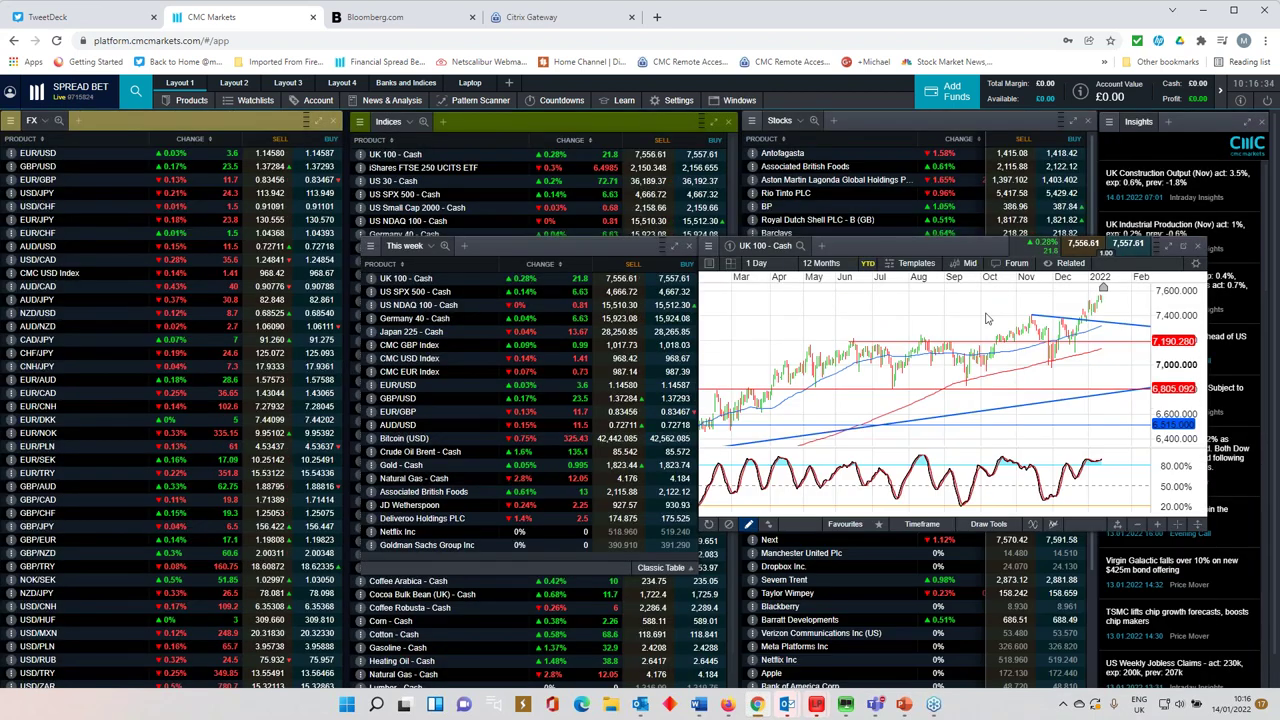
drag(856, 276, 830, 297)
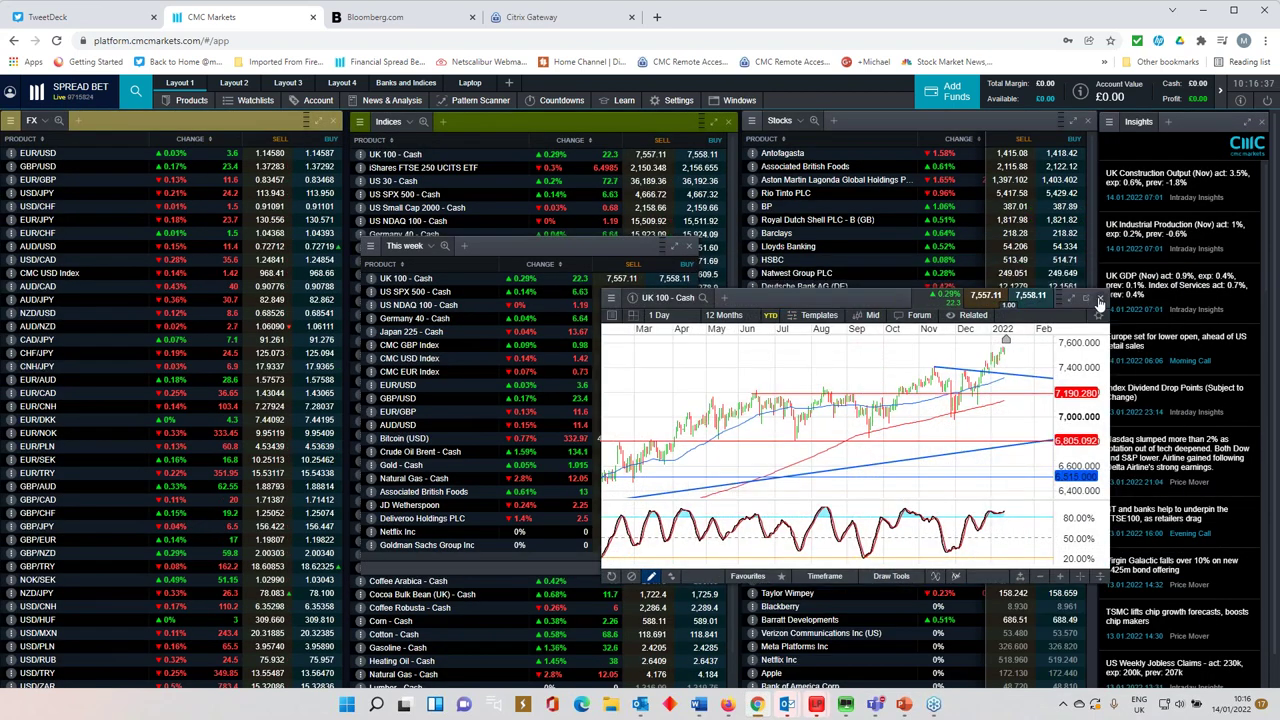
Open the EUR/USD chart from the This week watchlist at full size and extend it to 10 months
drag(571, 248, 581, 244)
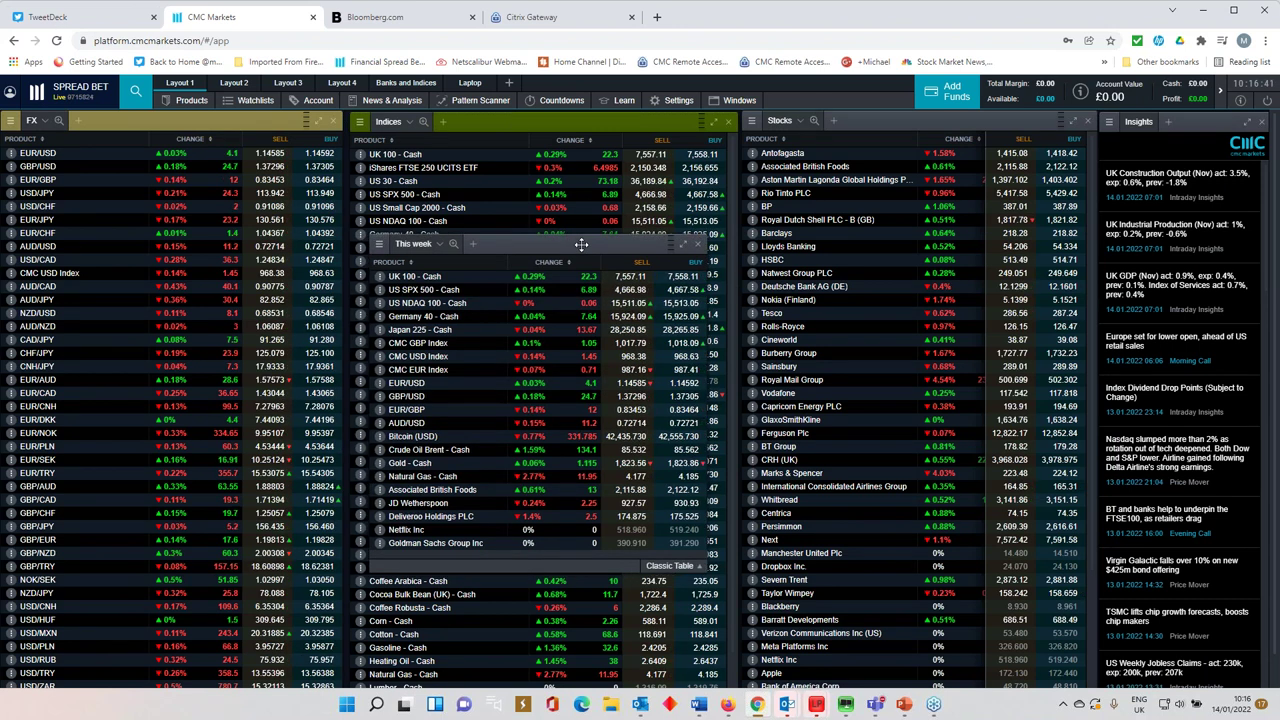
click(420, 383)
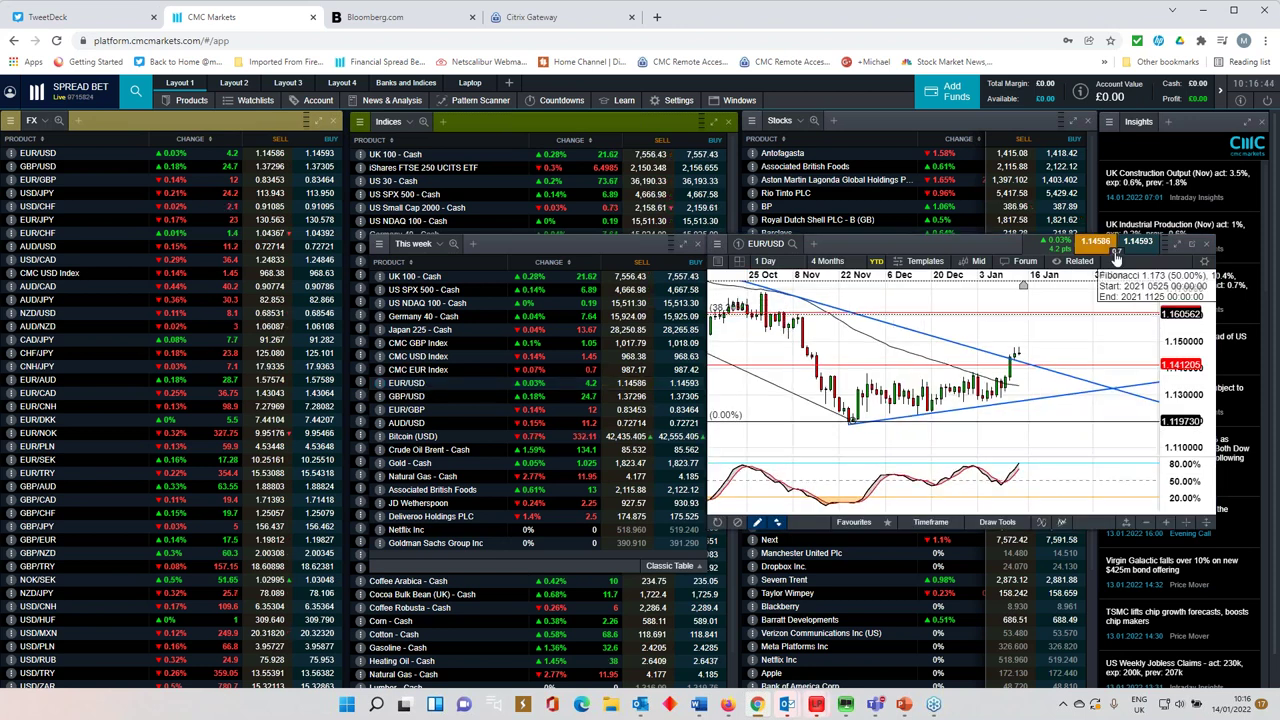
click(1191, 243)
scroll(598, 400, down, 3)
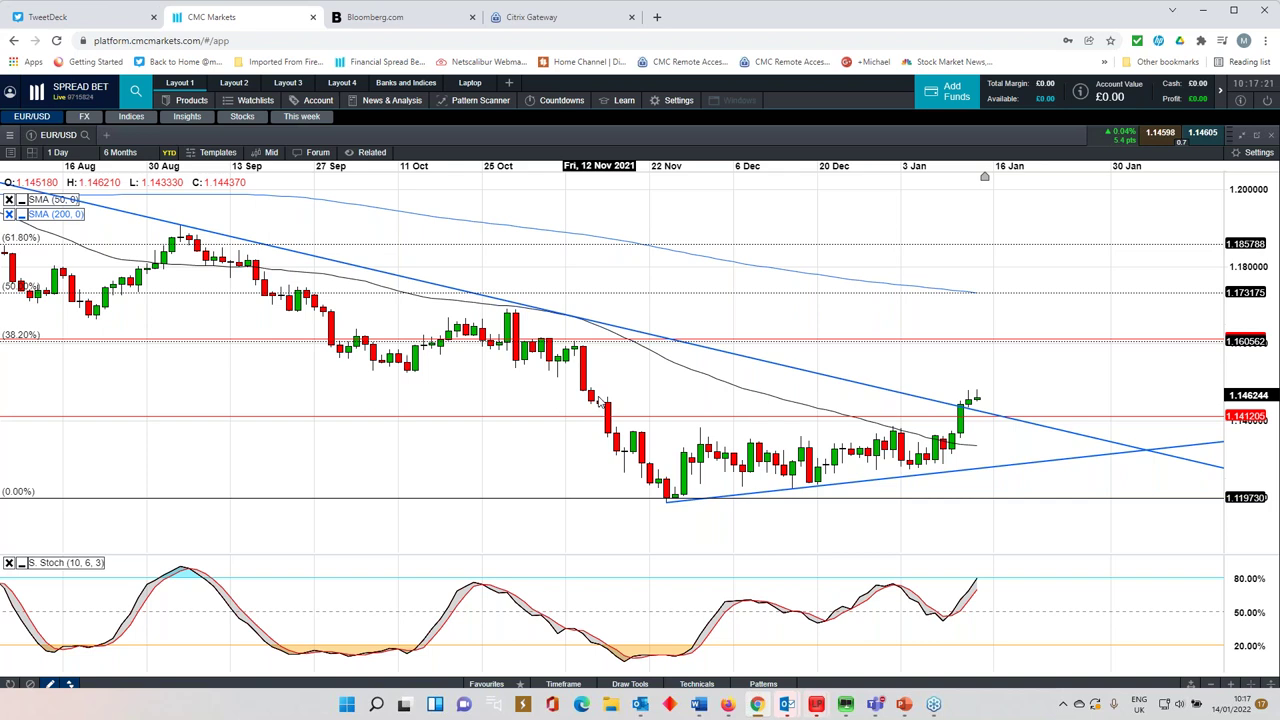
scroll(746, 422, down, 5)
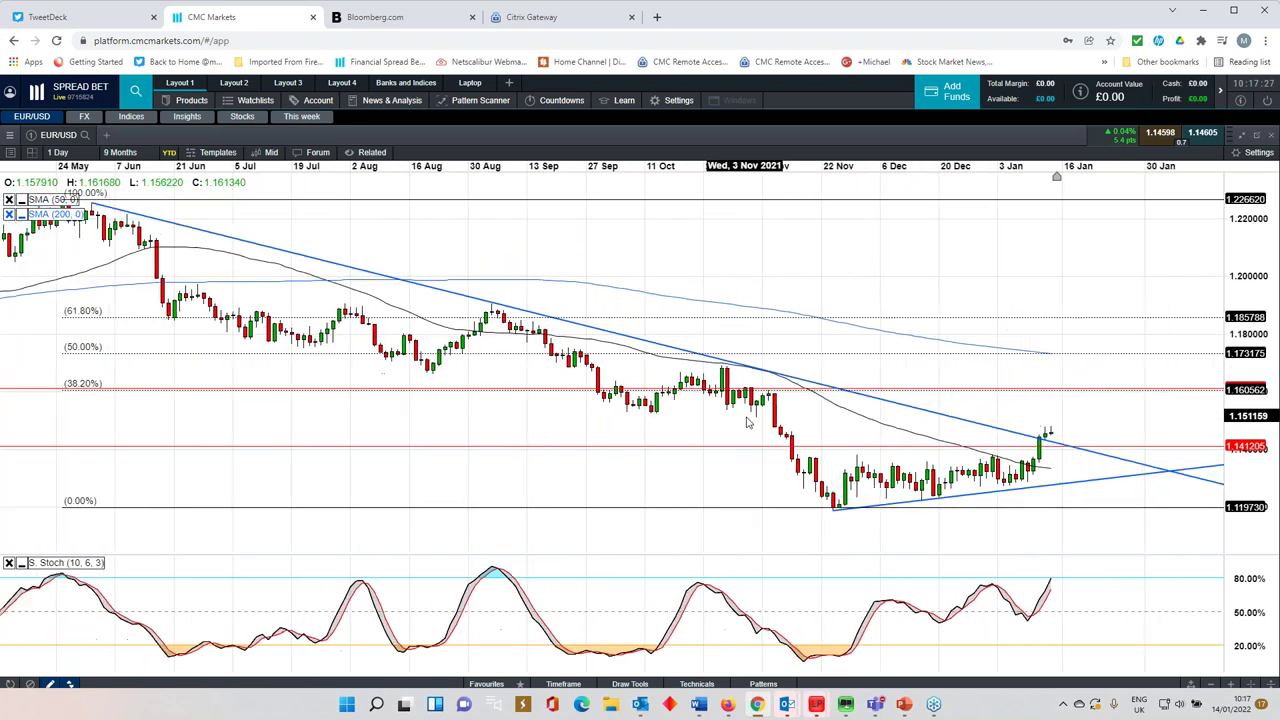
scroll(746, 422, down, 2)
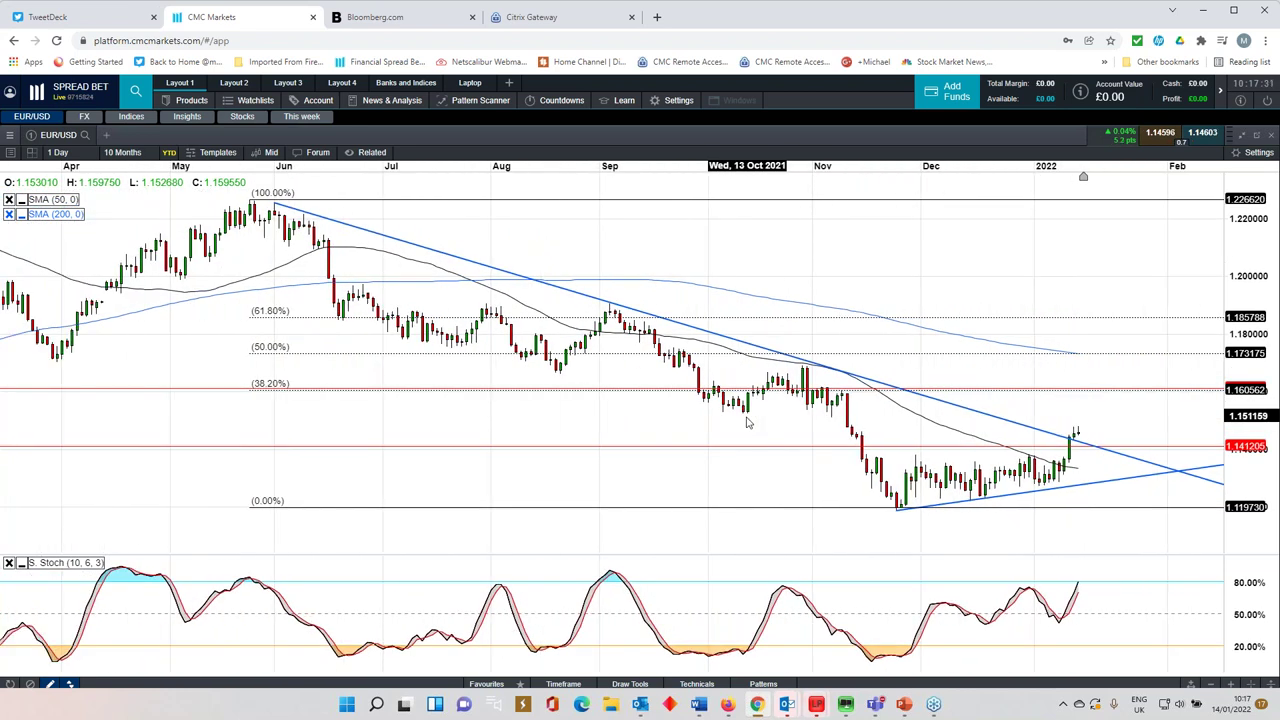
Narrow the EUR/USD chart to between five and six months to examine the latest candles against the descending trendline
scroll(766, 451, up, 2)
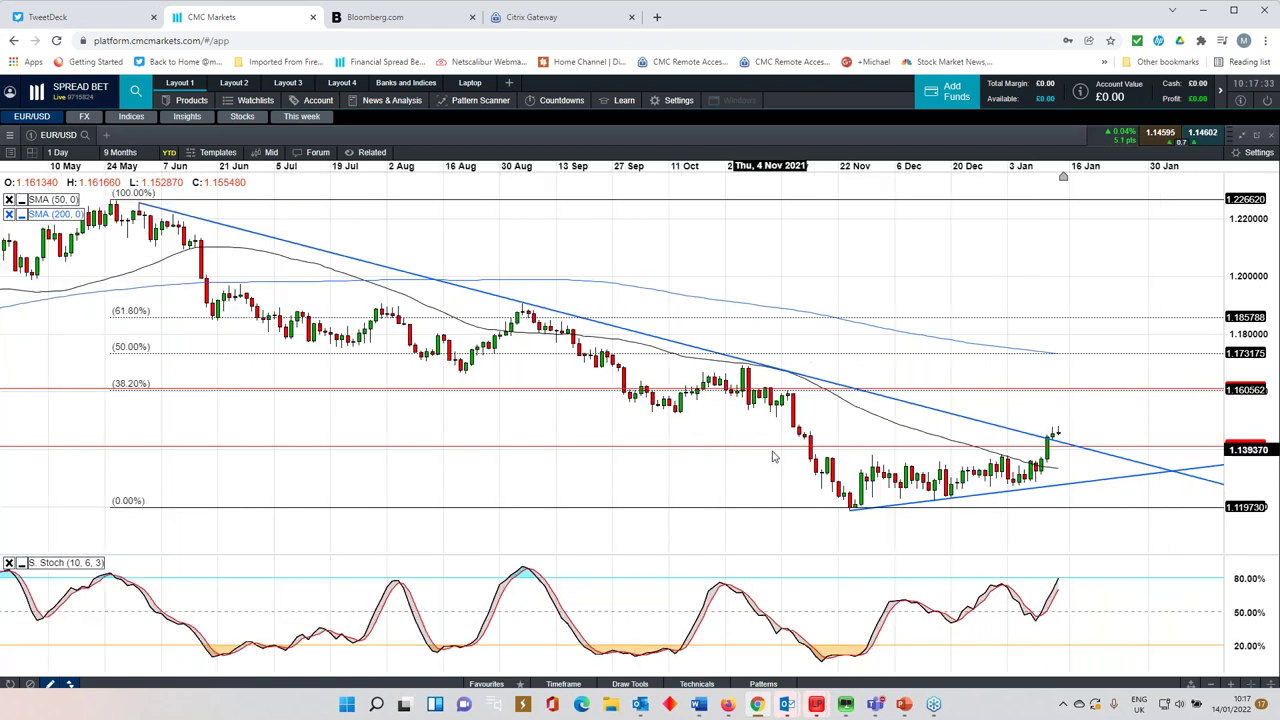
scroll(903, 530, up, 1)
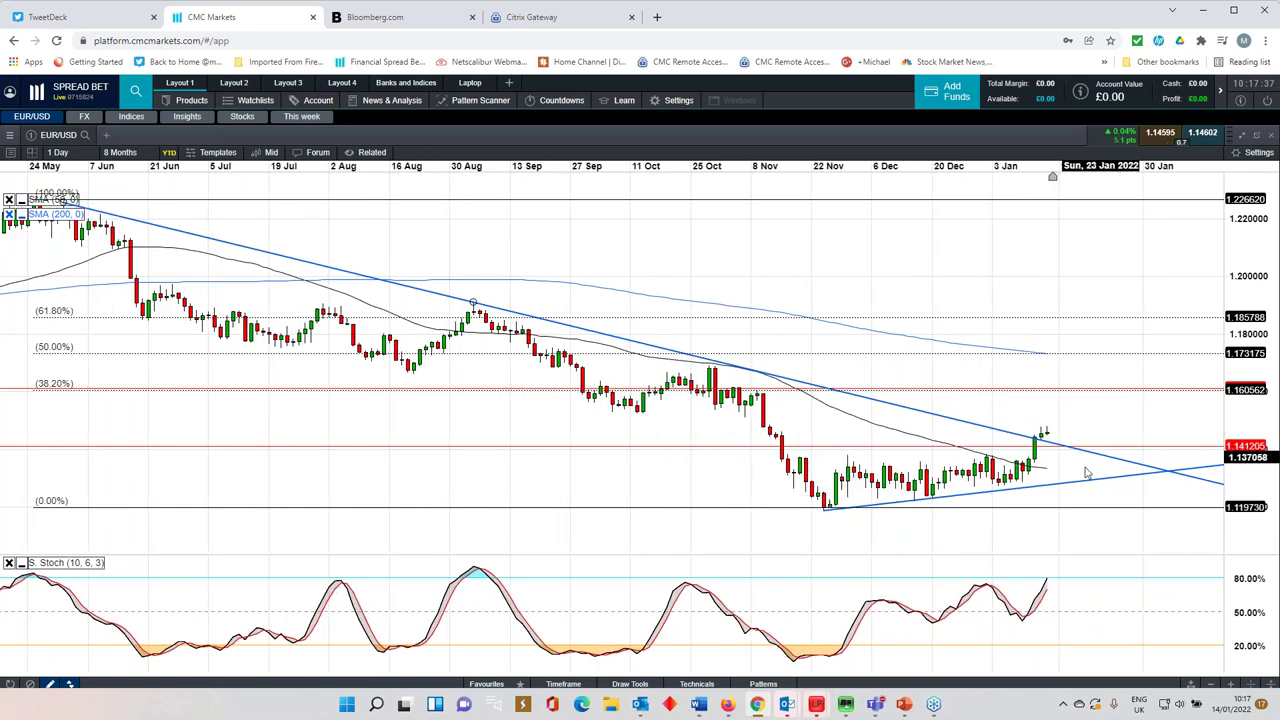
scroll(990, 484, up, 2)
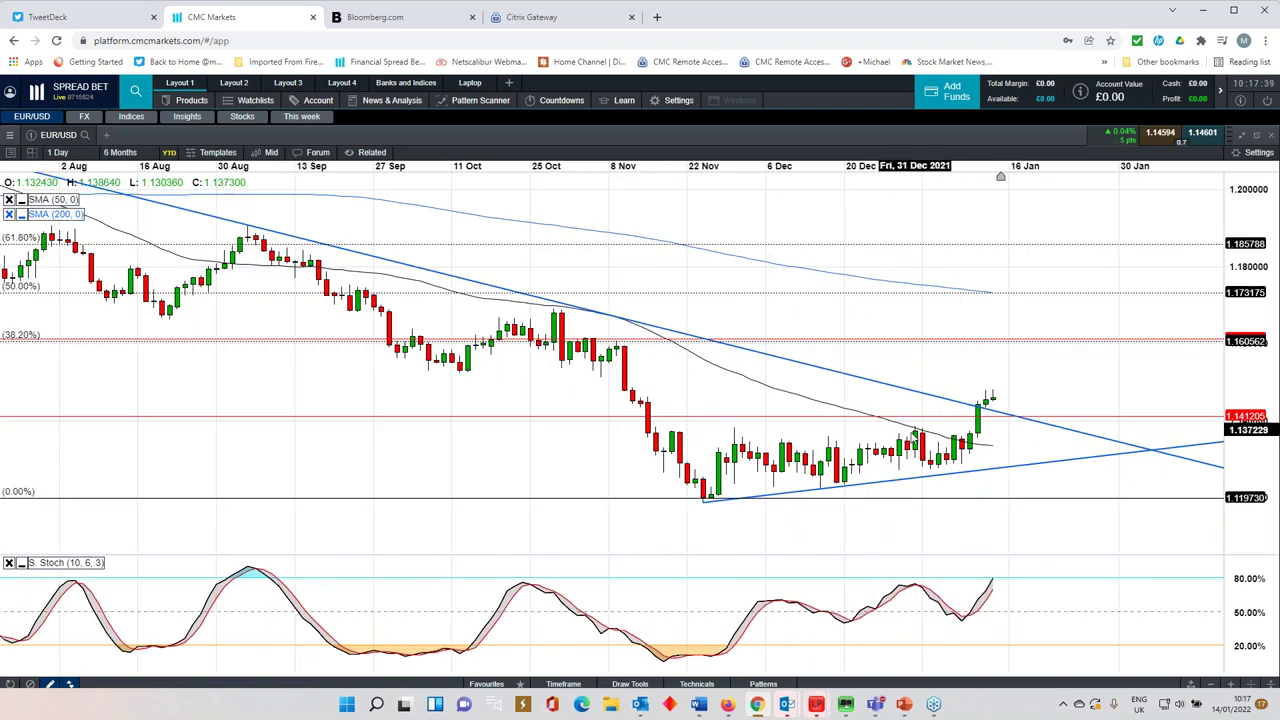
scroll(913, 436, up, 2)
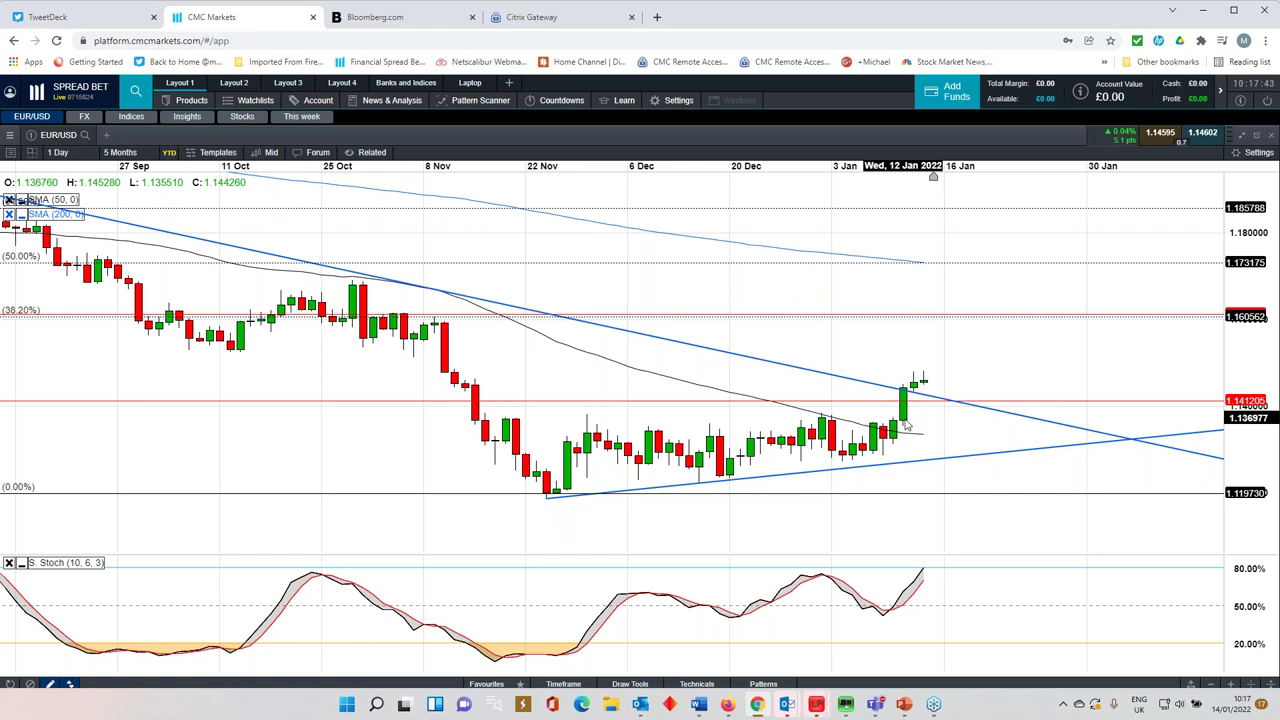
scroll(906, 425, down, 2)
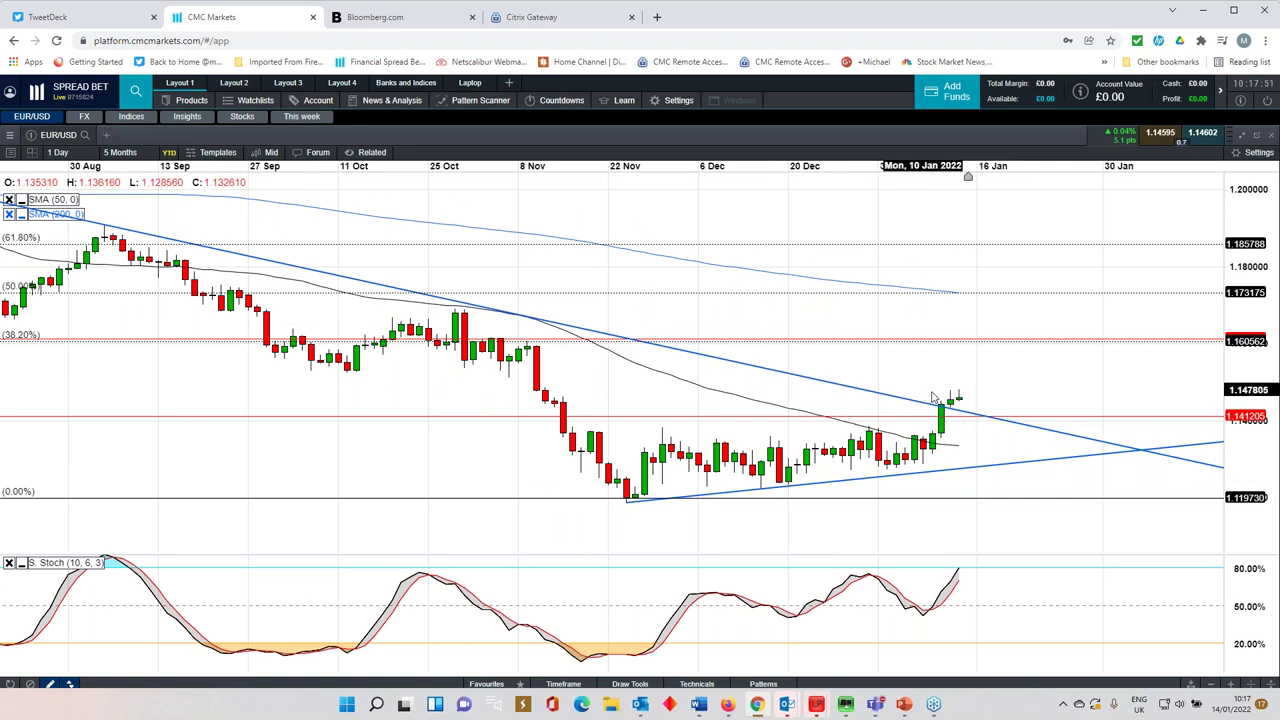
scroll(945, 388, down, 1)
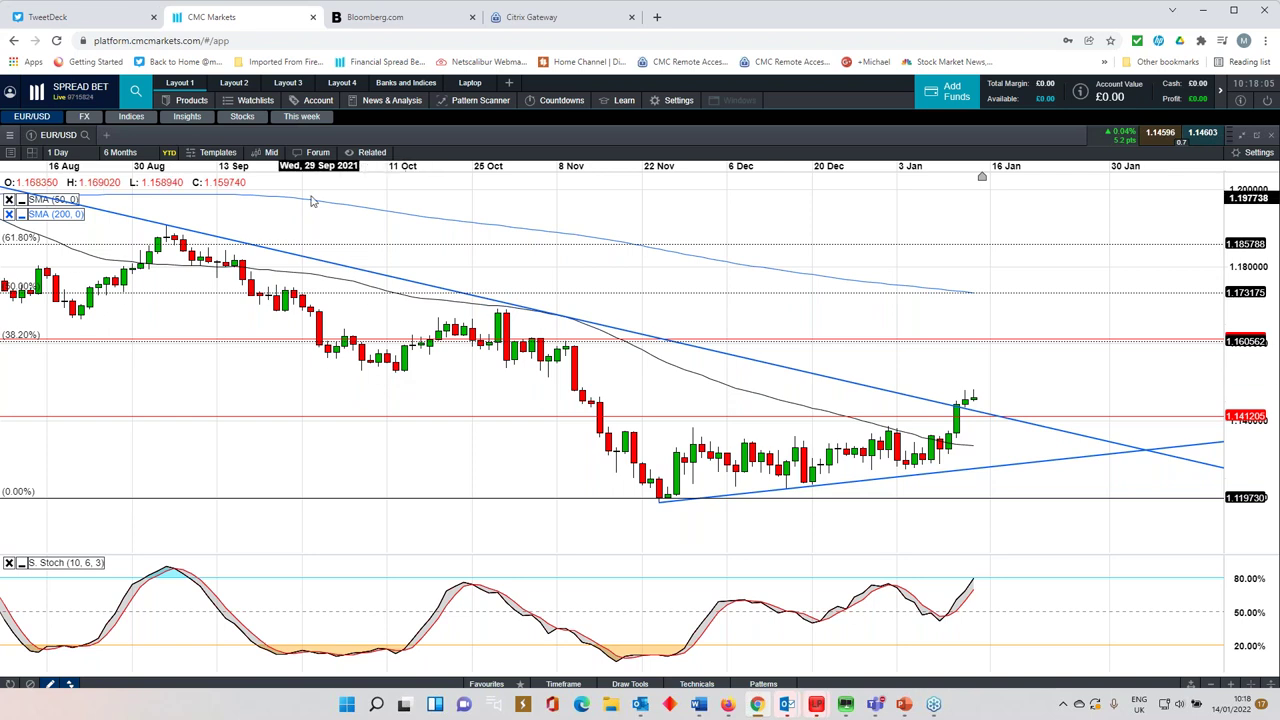
View the EUR/USD forum posts briefly, hide them, and recheck the chart over six to seven months
click(316, 154)
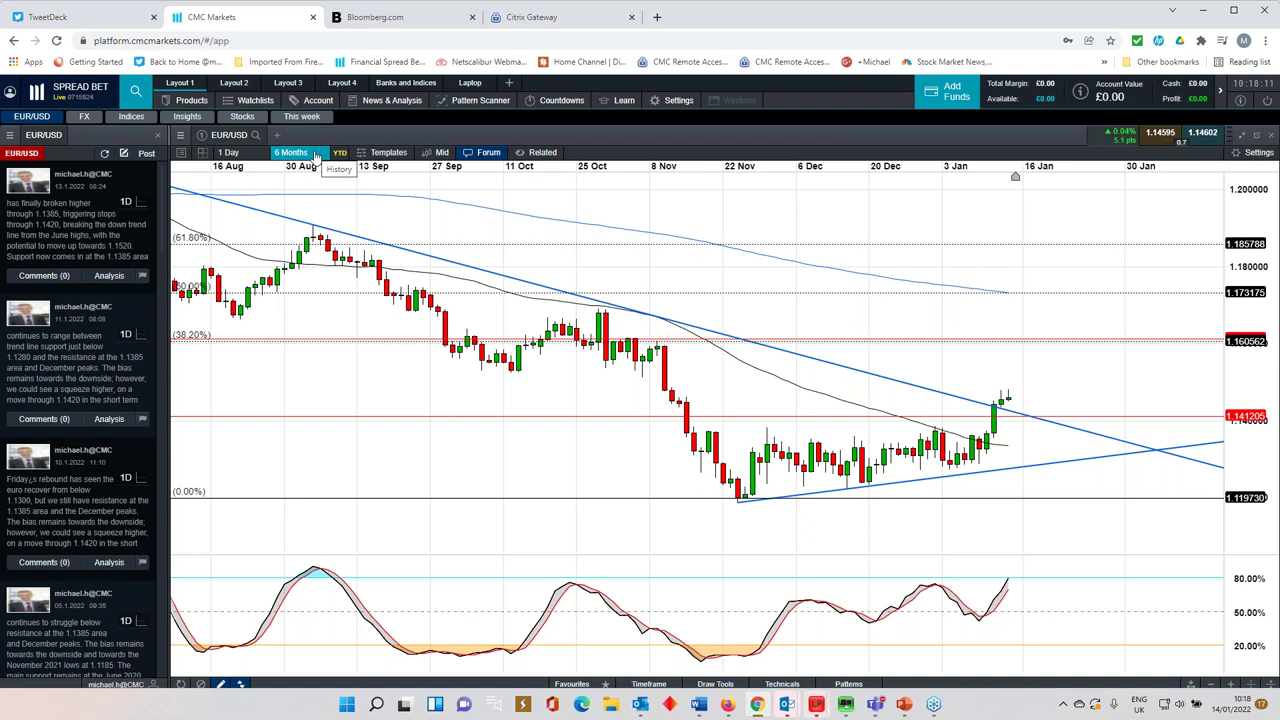
click(486, 157)
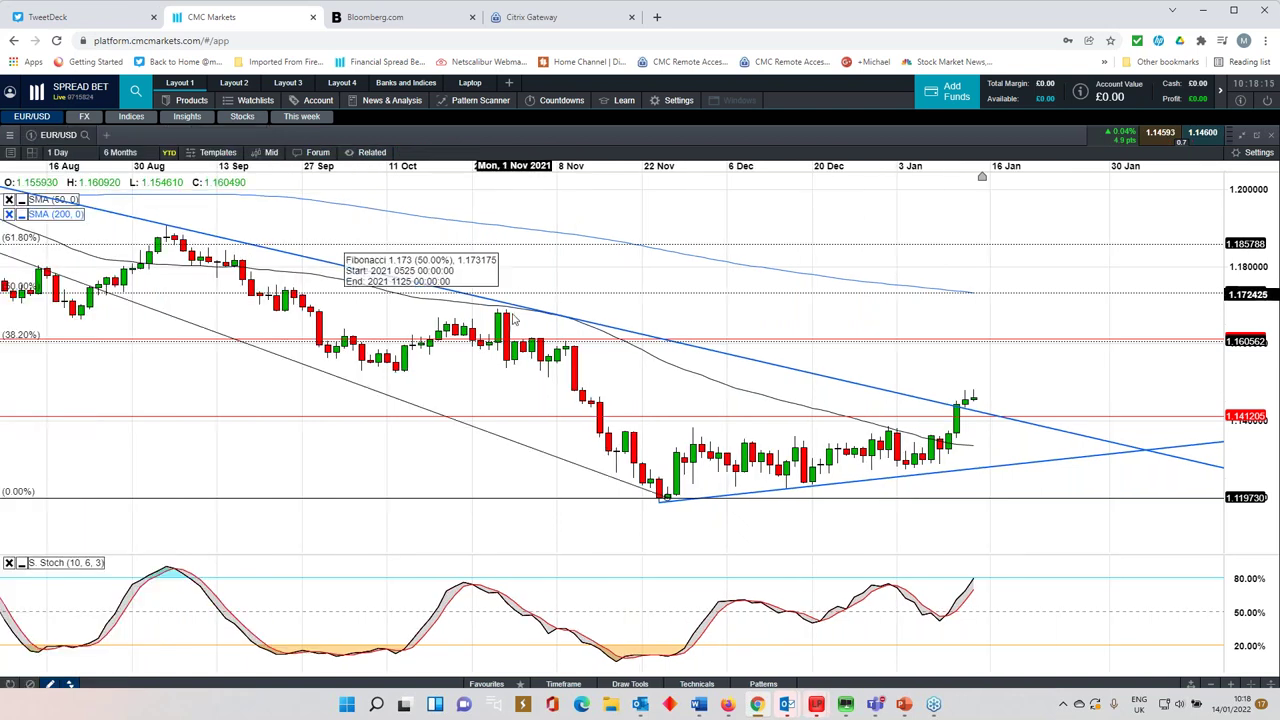
scroll(646, 389, down, 1)
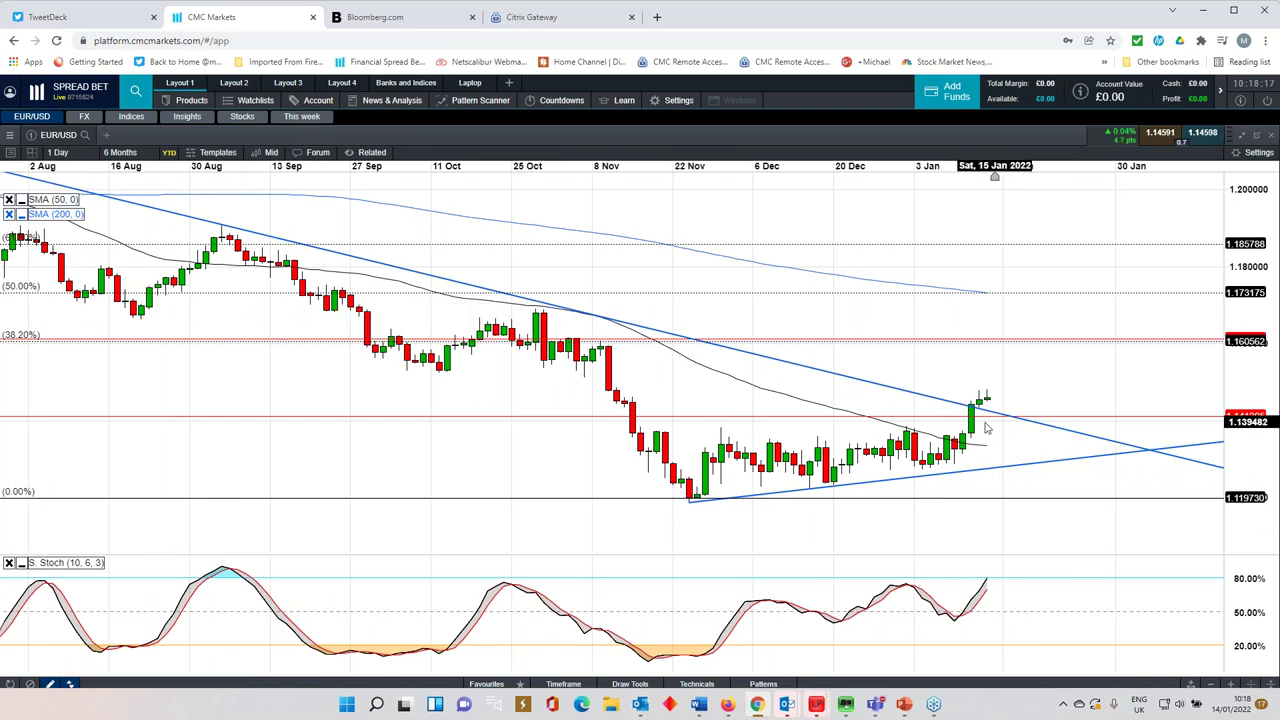
scroll(982, 425, down, 1)
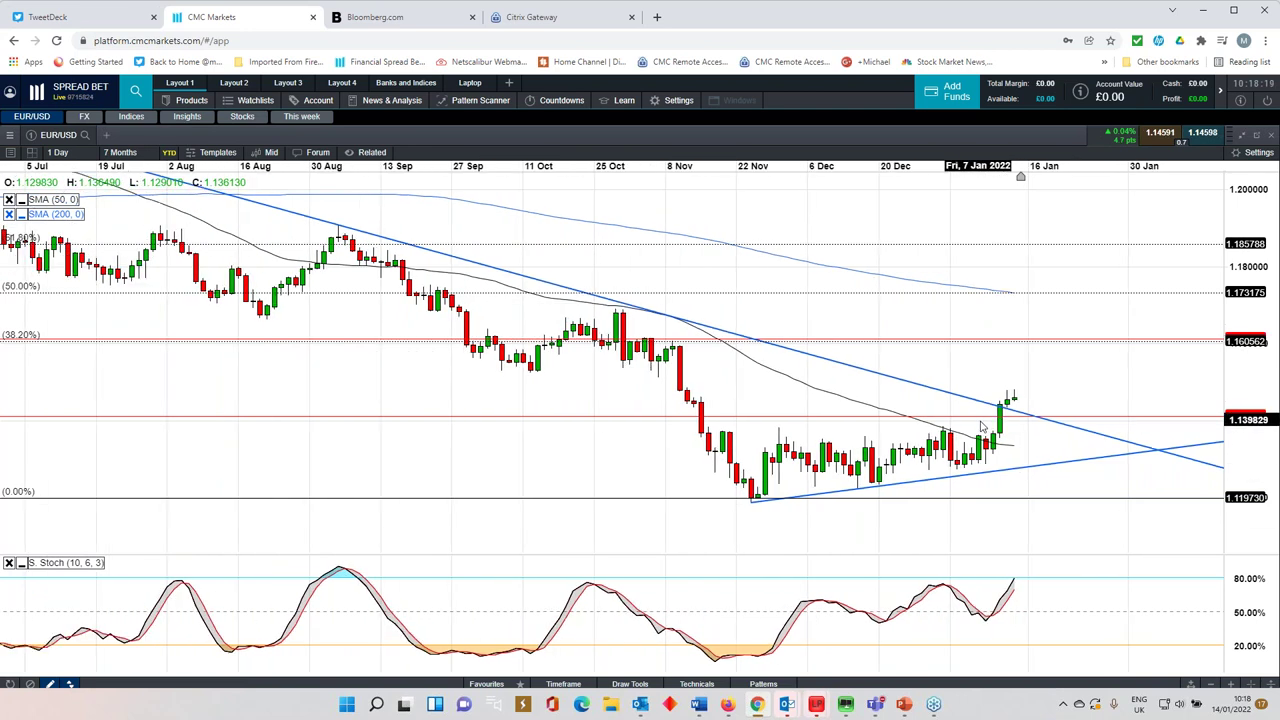
scroll(984, 422, up, 2)
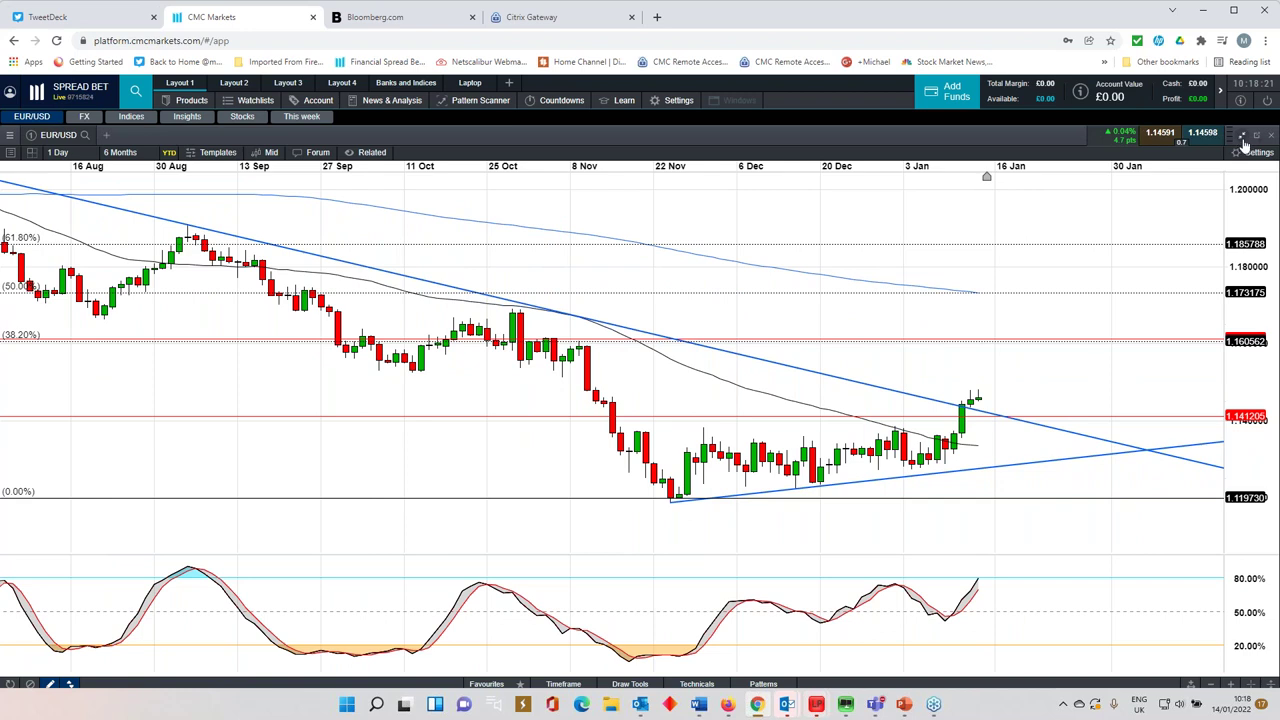
Return the EUR/USD chart to its floating window and close it
click(1240, 141)
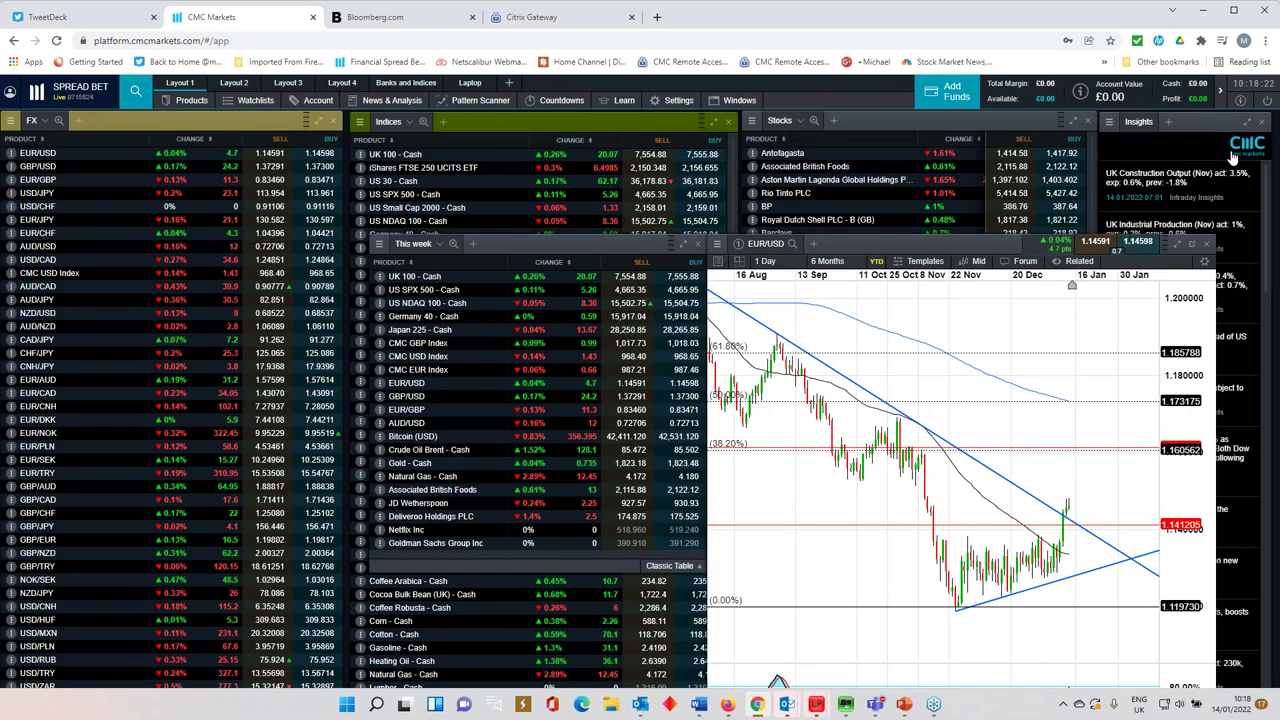
drag(893, 246, 799, 189)
click(1112, 190)
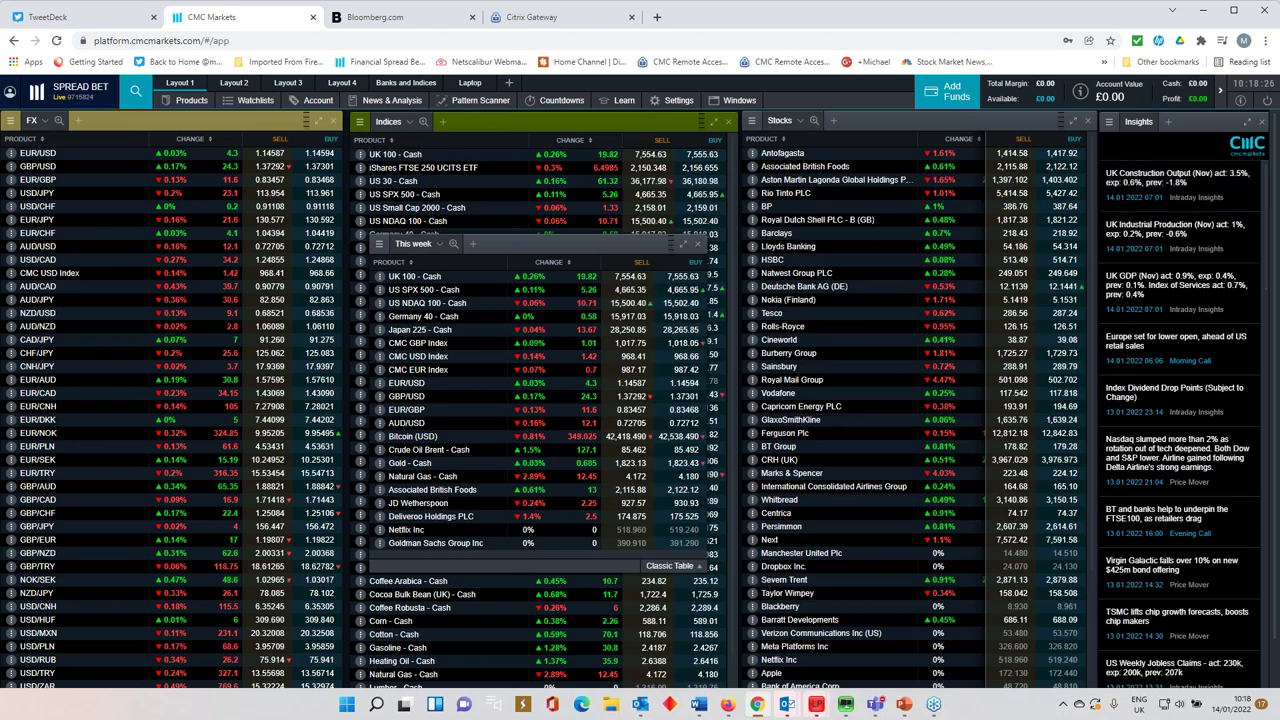
Examine the GBP/USD chart's channel and moving averages at full size over 10 months, and return it to its floating window
drag(536, 240, 480, 233)
click(352, 392)
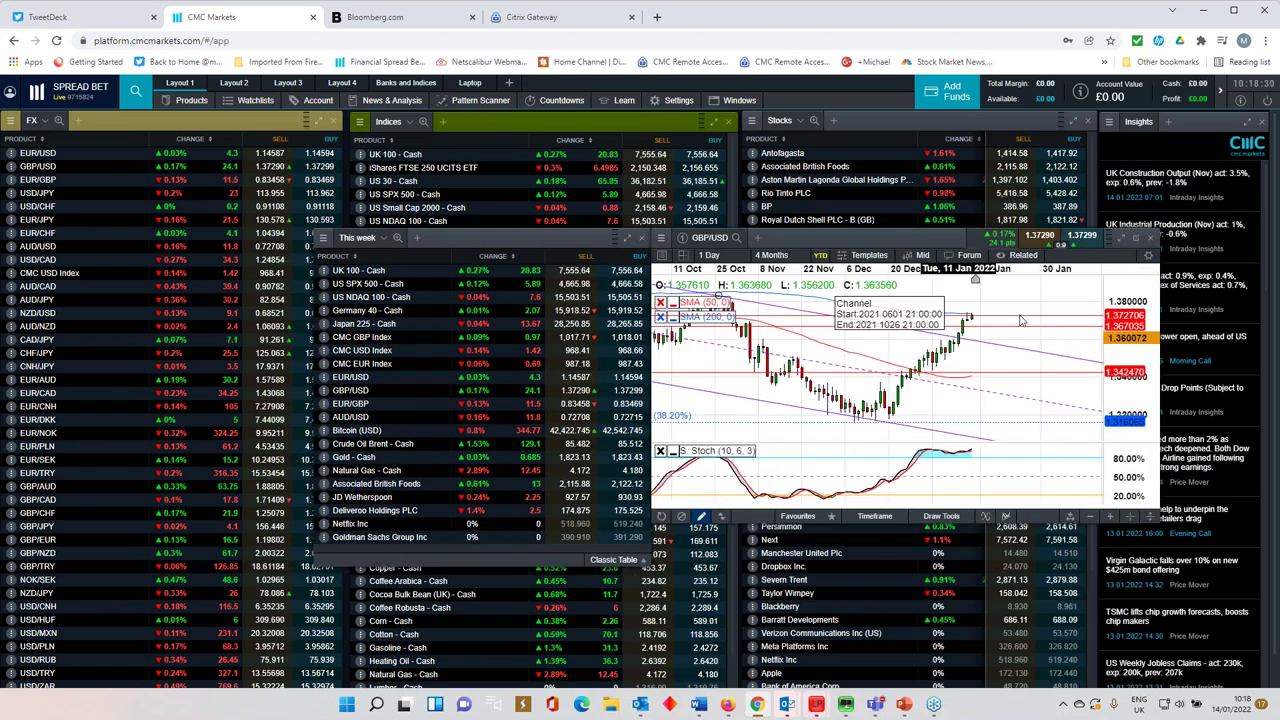
click(1121, 237)
scroll(880, 341, down, 5)
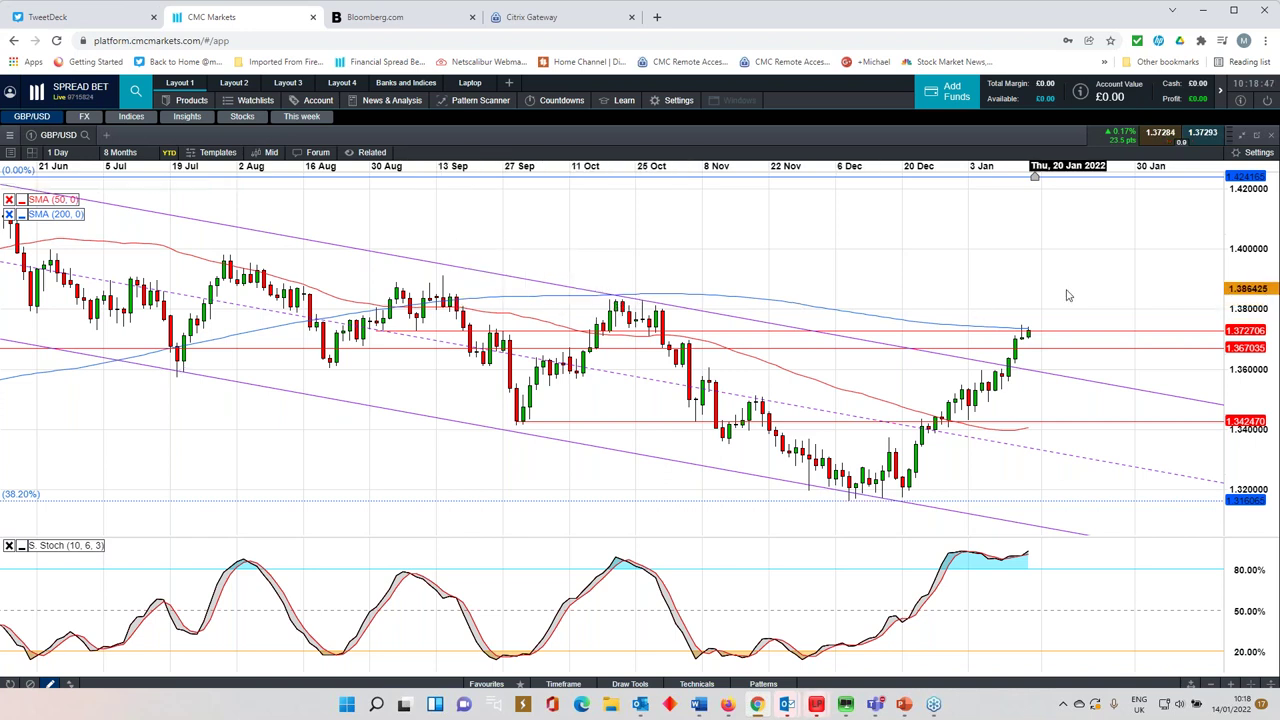
scroll(1067, 295, down, 2)
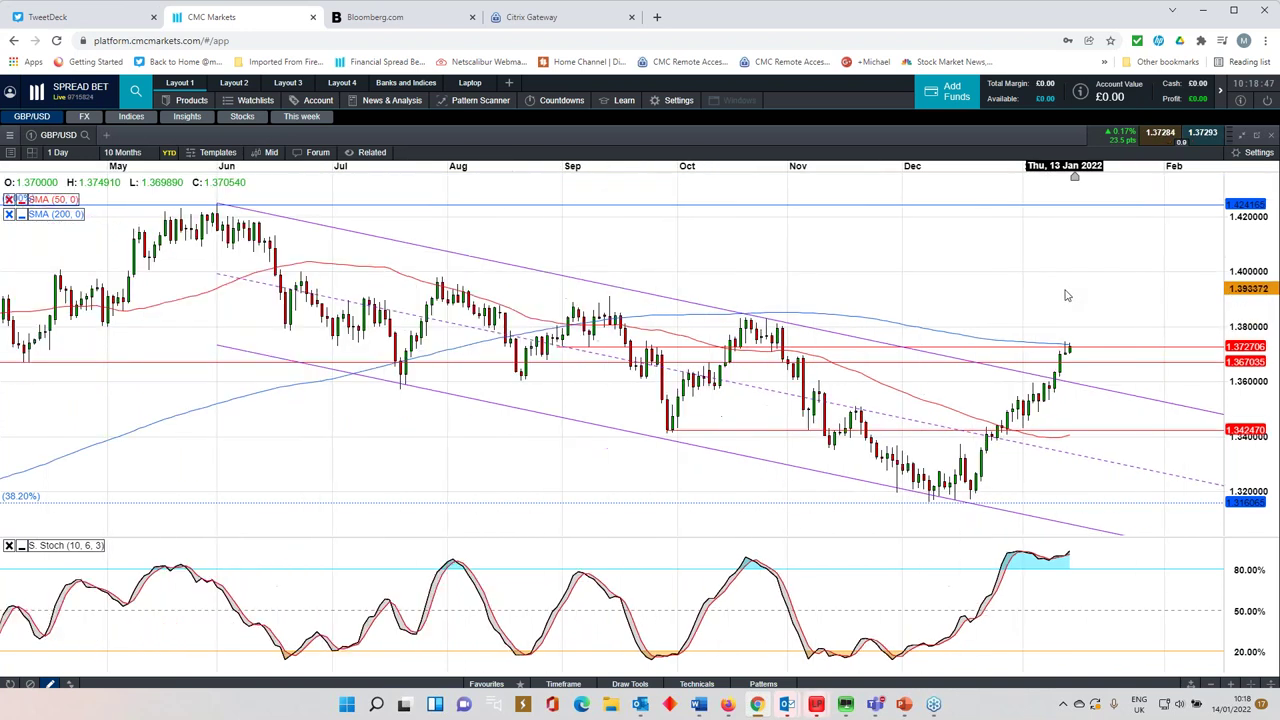
click(1242, 138)
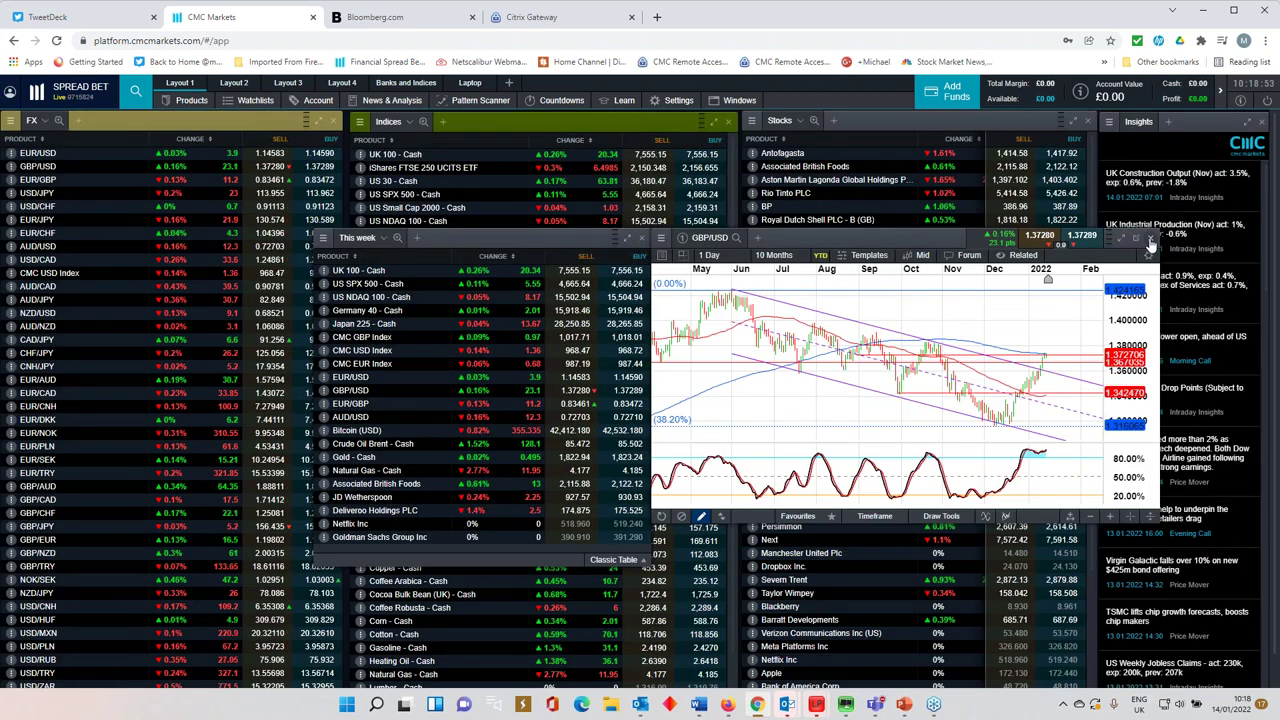
Replace the GBP/USD chart with the CMC USD Index chart, examine its rising trendline over two years at full size, and close it
click(1151, 242)
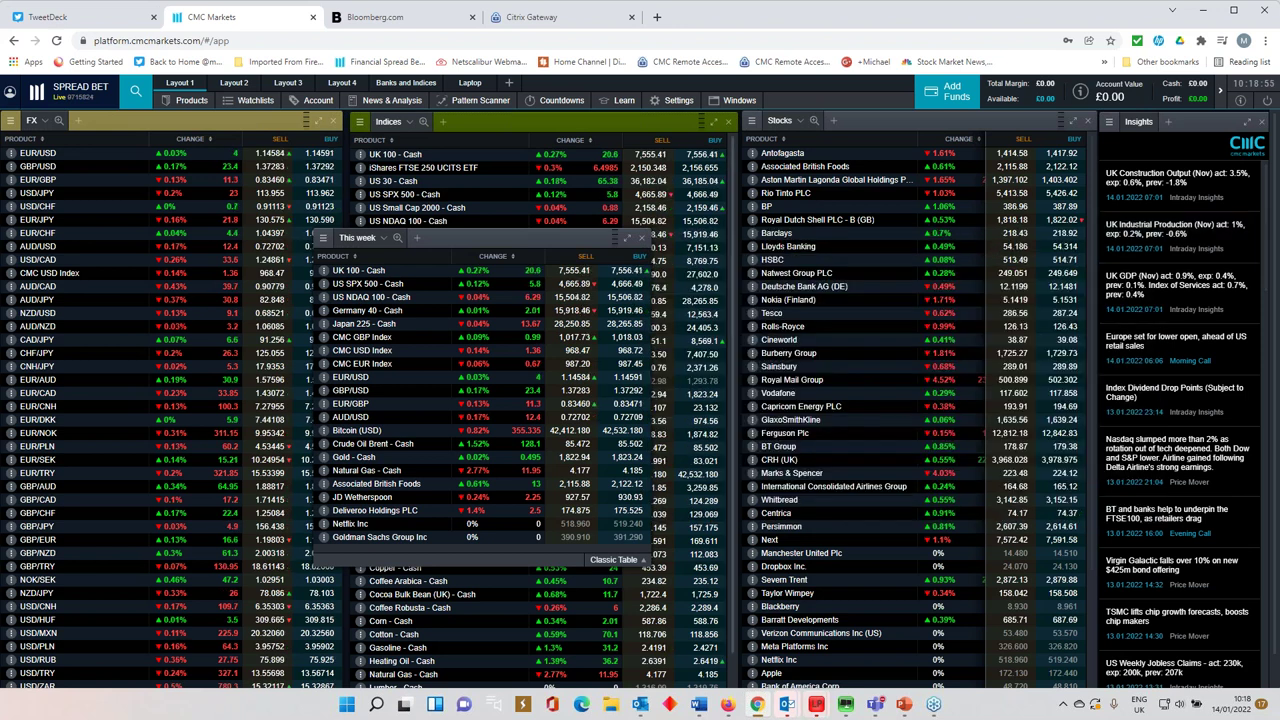
click(362, 350)
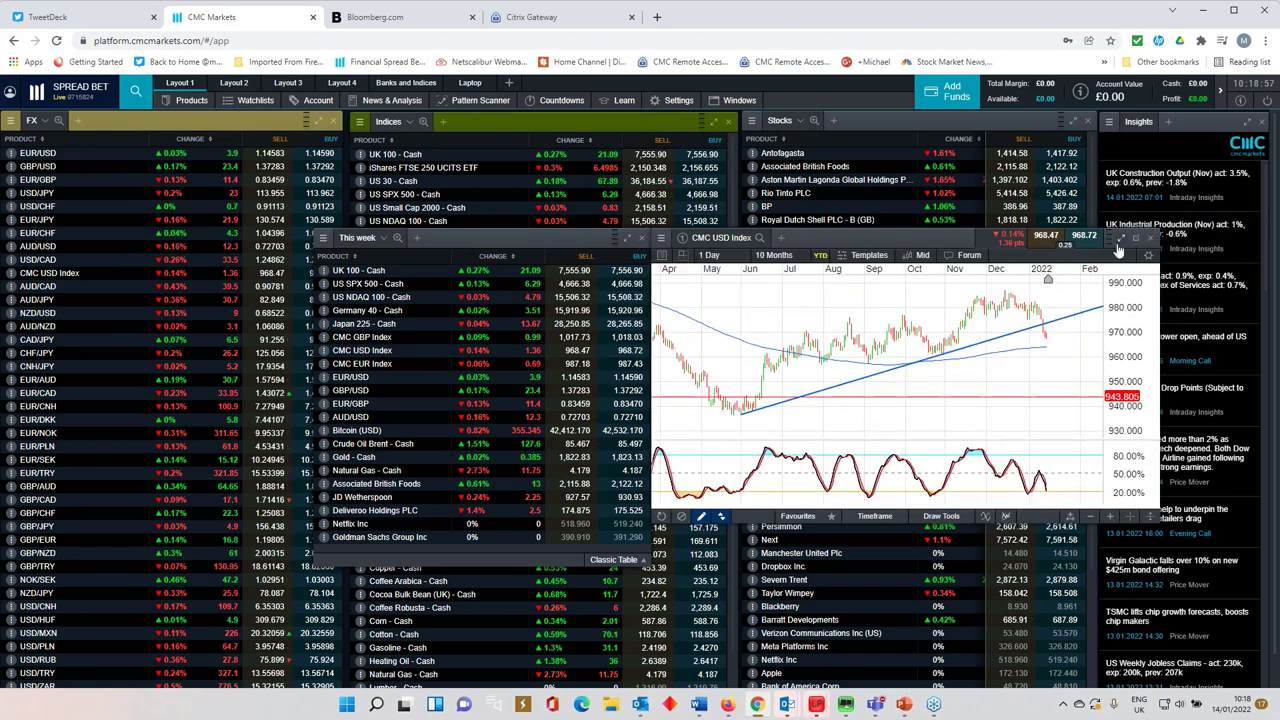
click(1120, 240)
scroll(790, 335, down, 5)
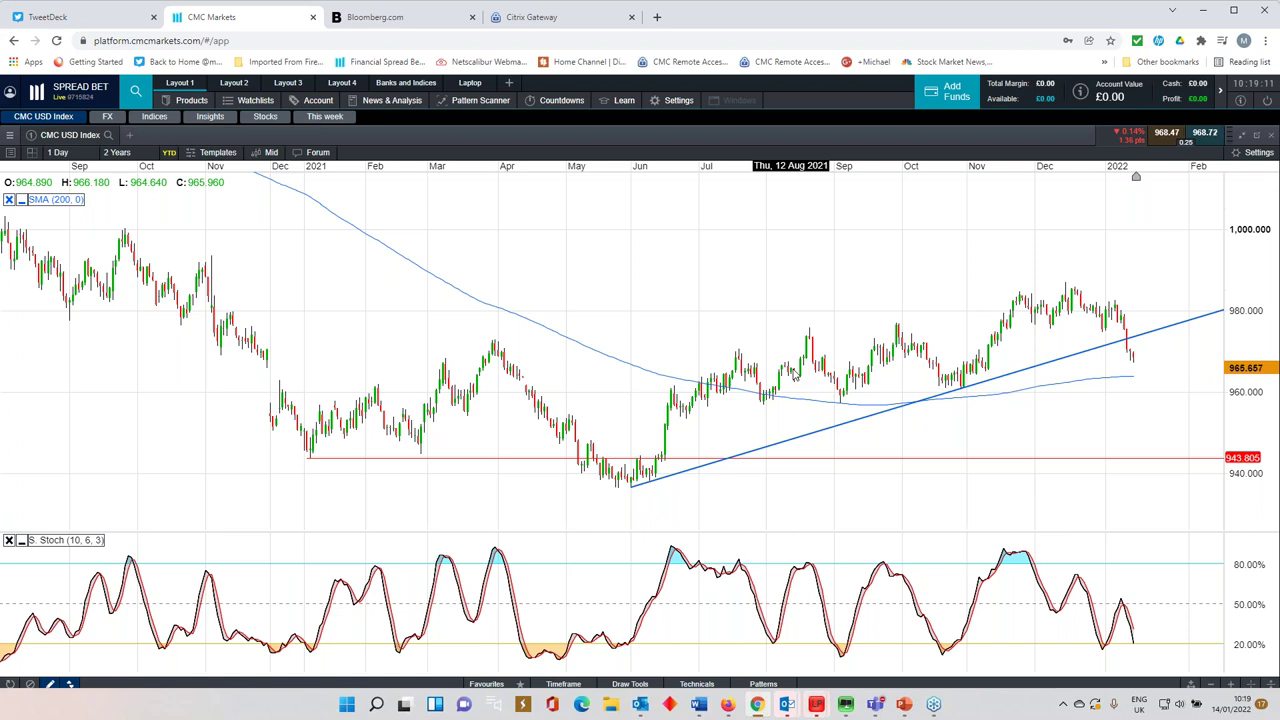
click(1242, 136)
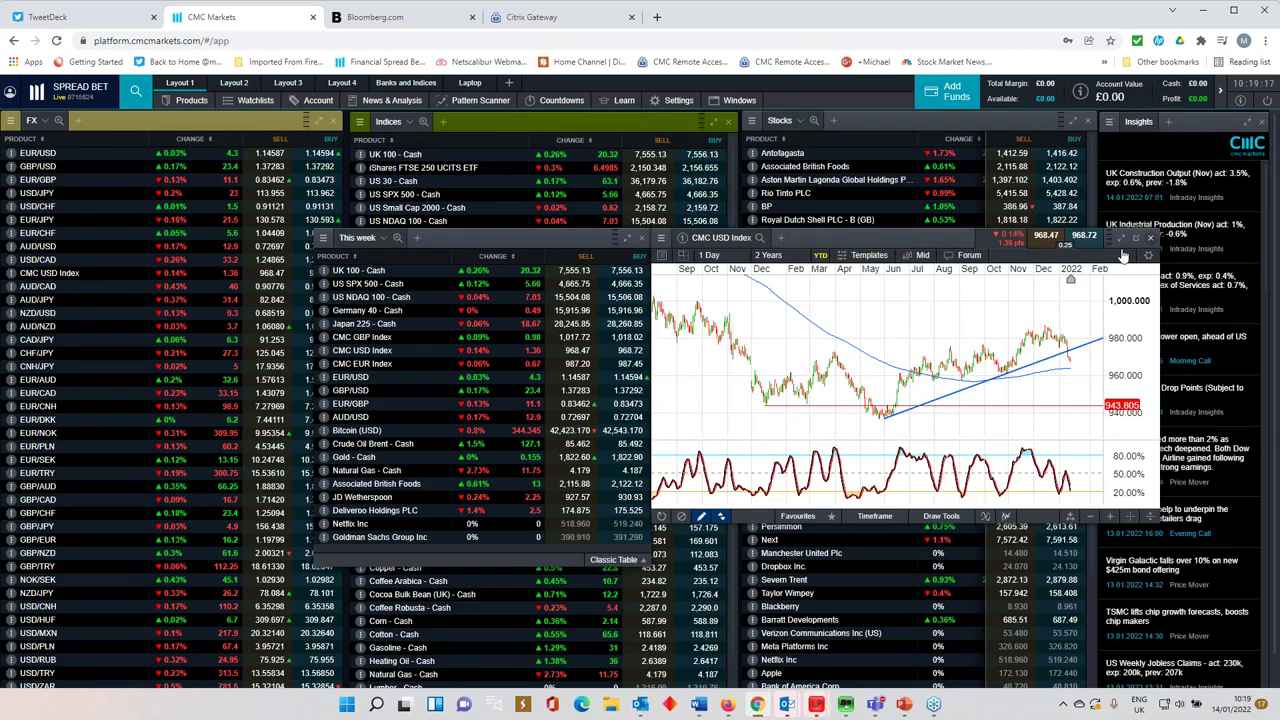
click(1150, 238)
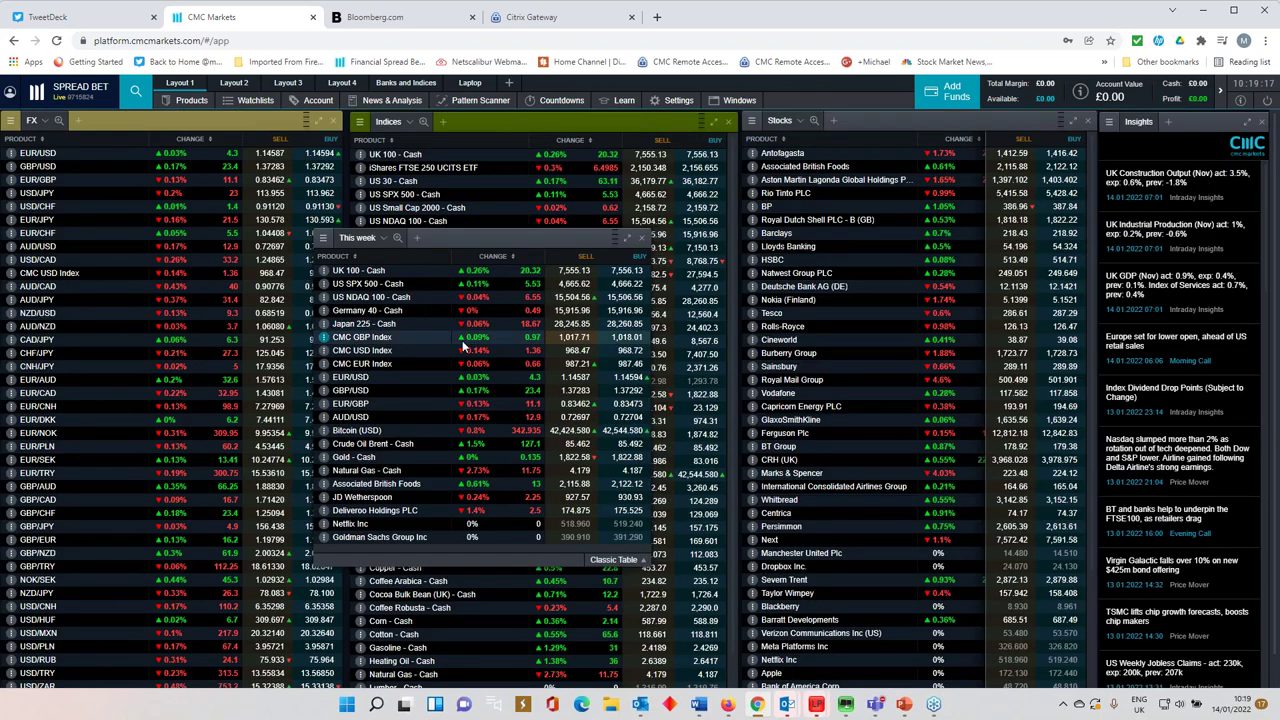
Open the EUR/GBP chart from the This week watchlist at full size and widen it to three years to examine the early 2020 lows
click(362, 405)
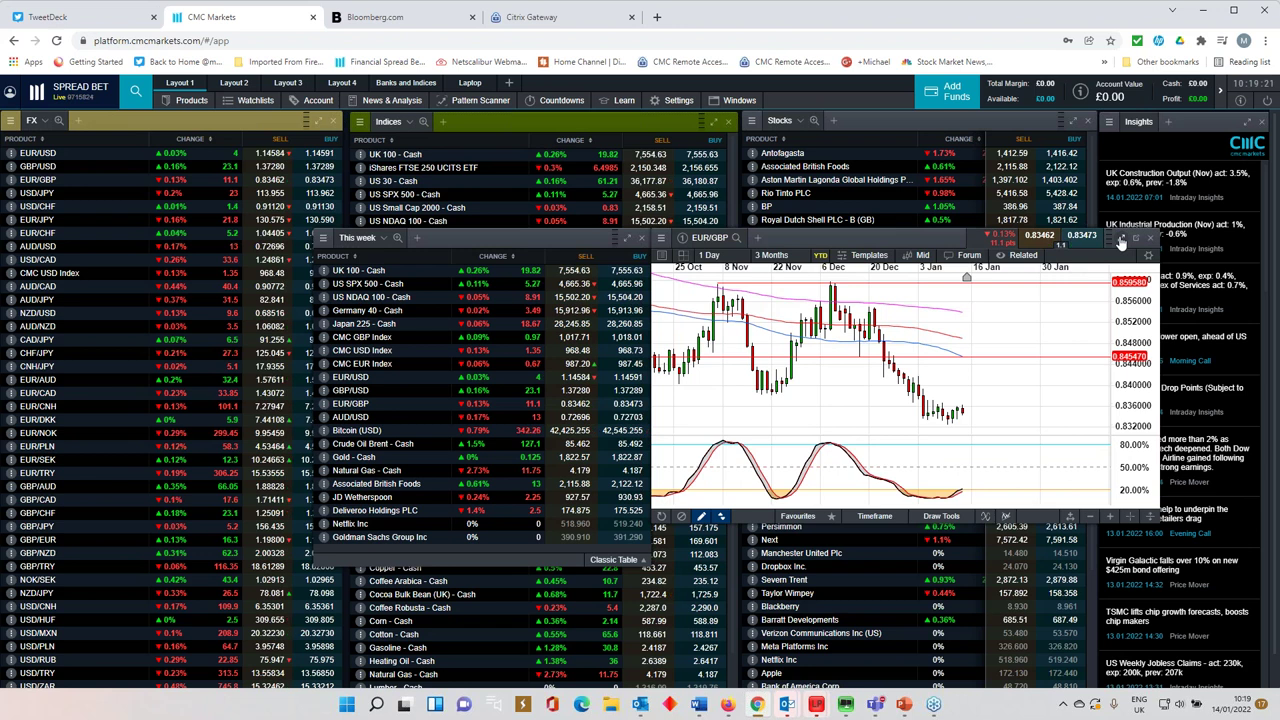
click(1121, 239)
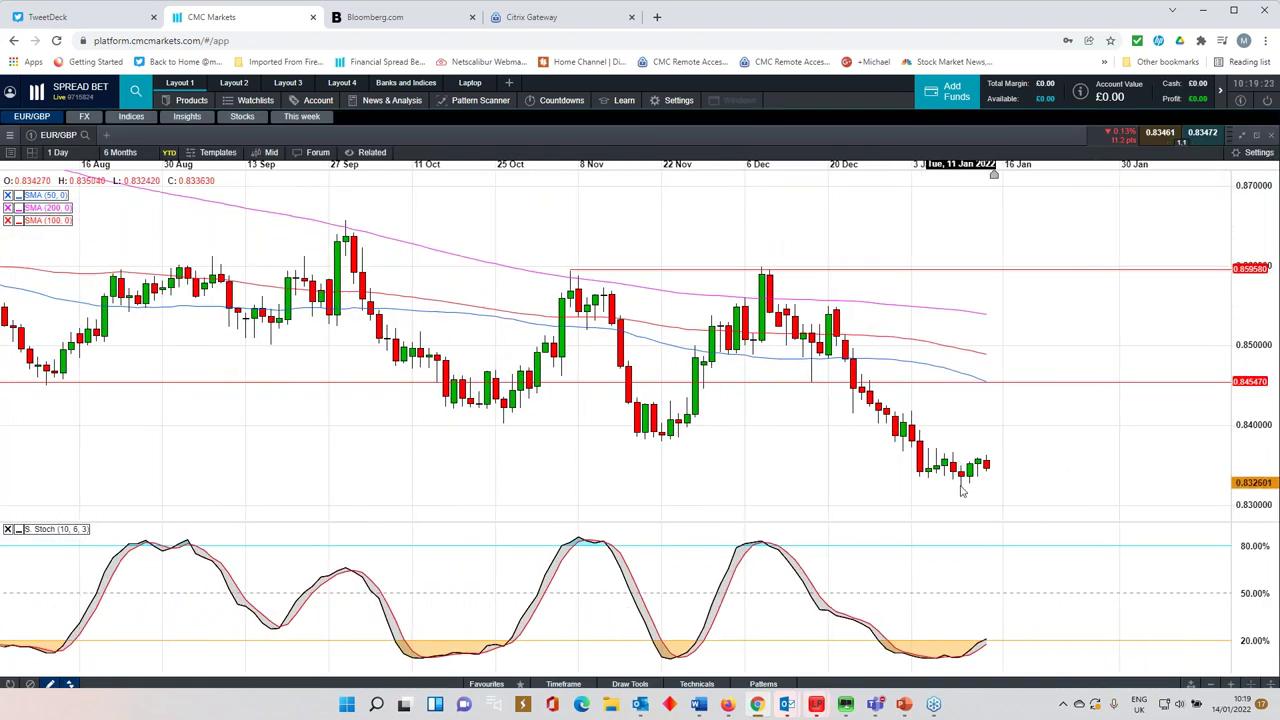
scroll(962, 490, down, 8)
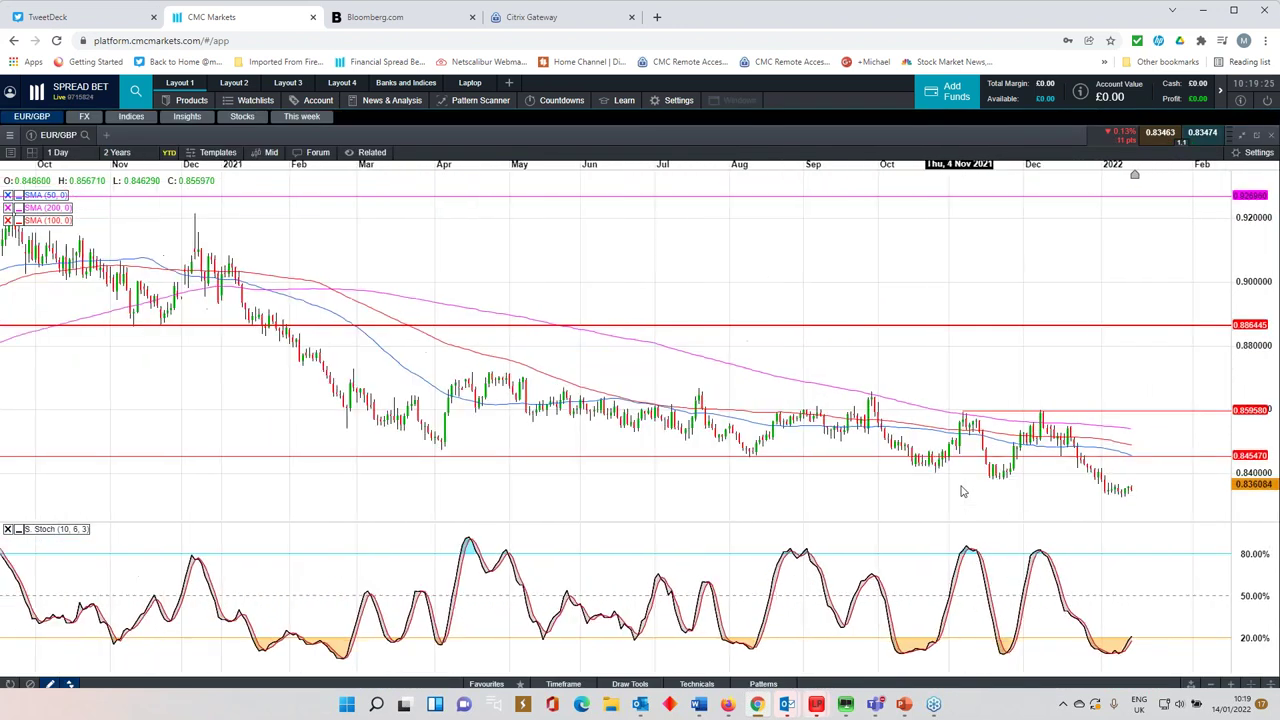
scroll(960, 489, down, 3)
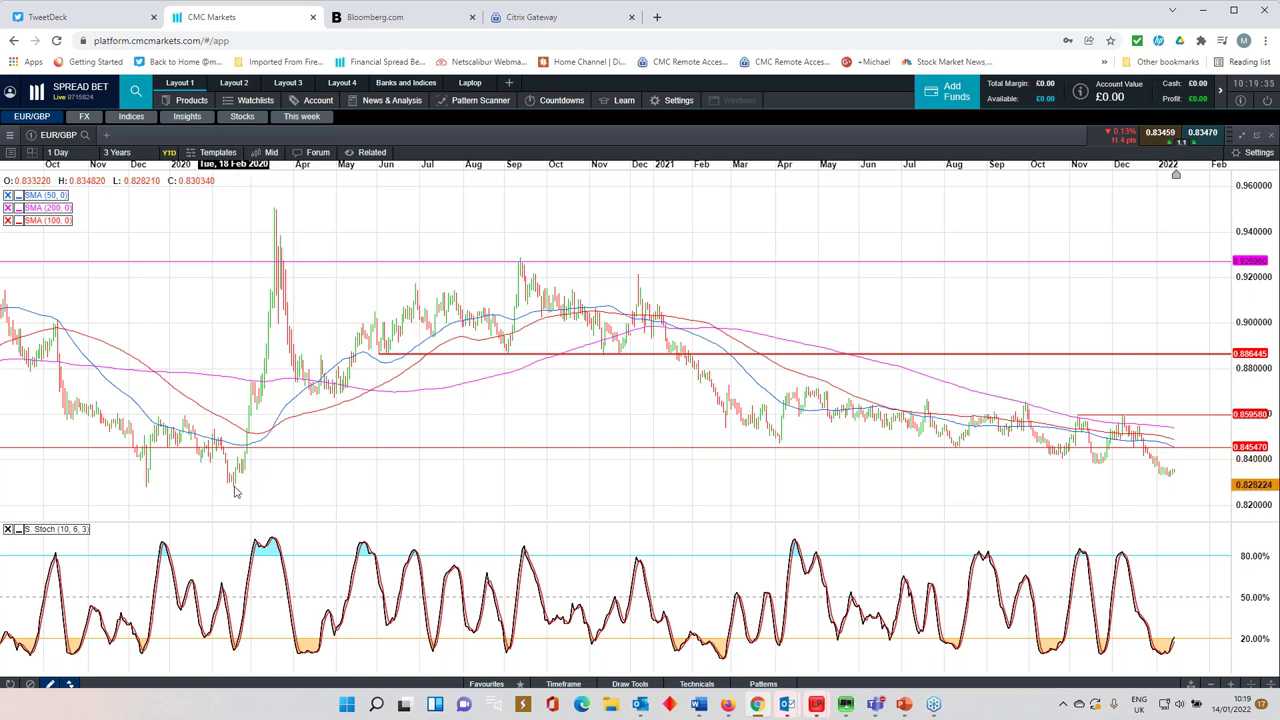
scroll(236, 490, up, 3)
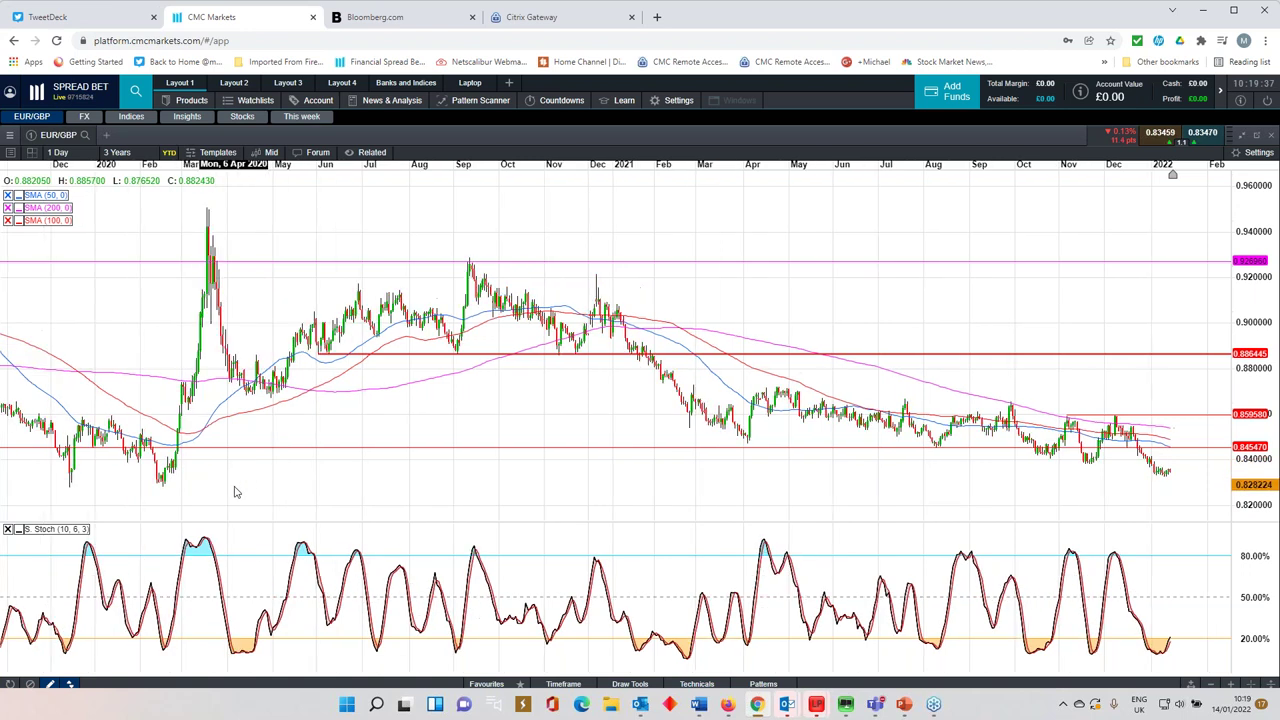
Narrow the EUR/GBP chart to between four and seven months to examine the latest candles, and close the chart
scroll(1125, 505, up, 5)
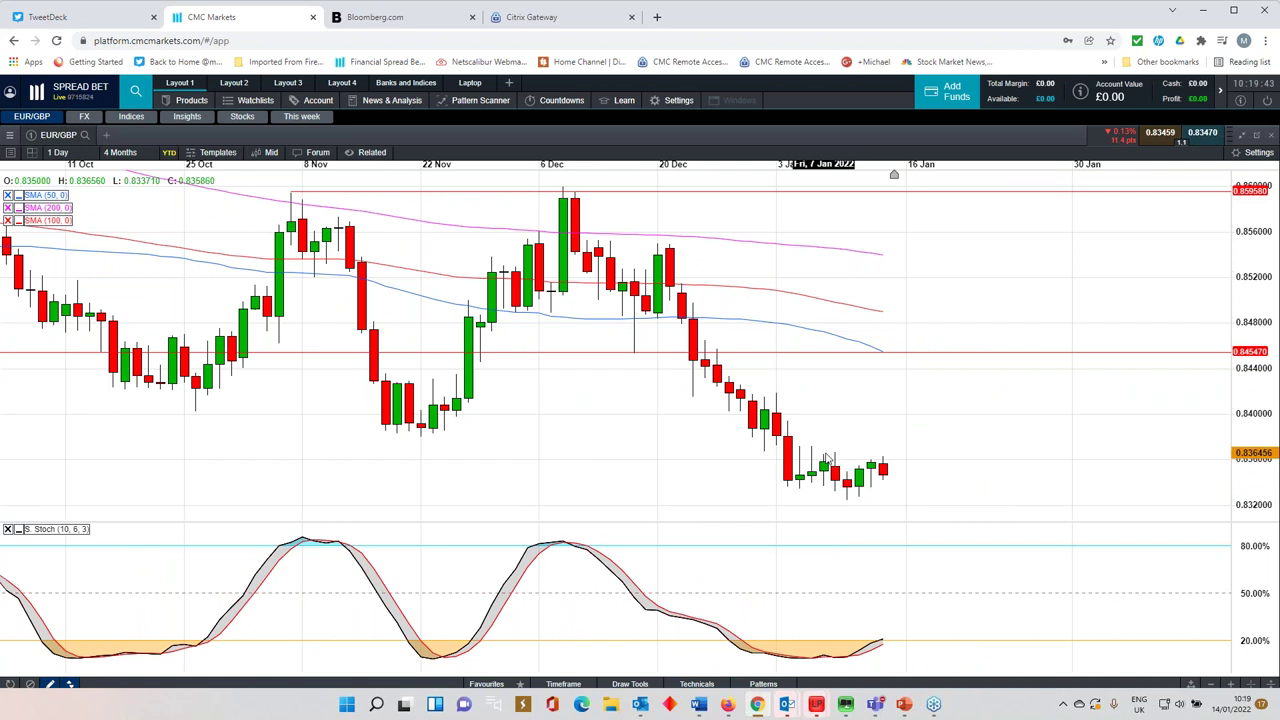
scroll(940, 432, down, 1)
scroll(940, 432, down, 4)
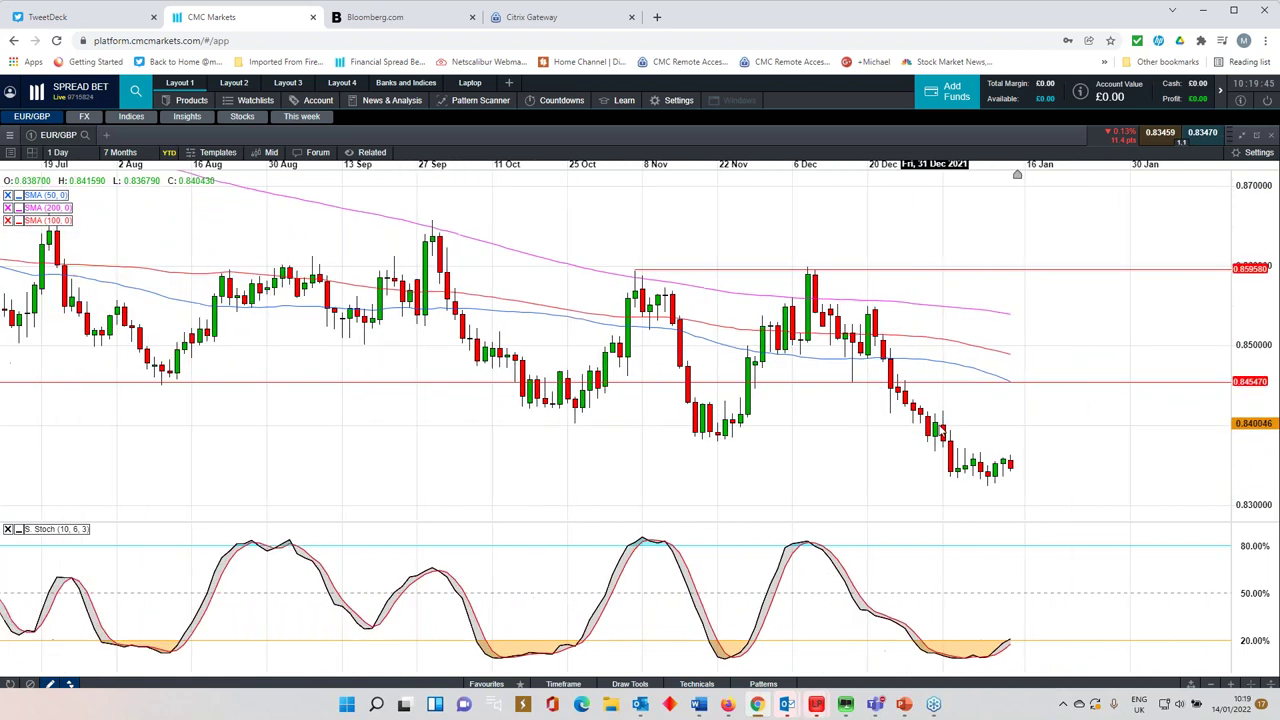
click(1243, 137)
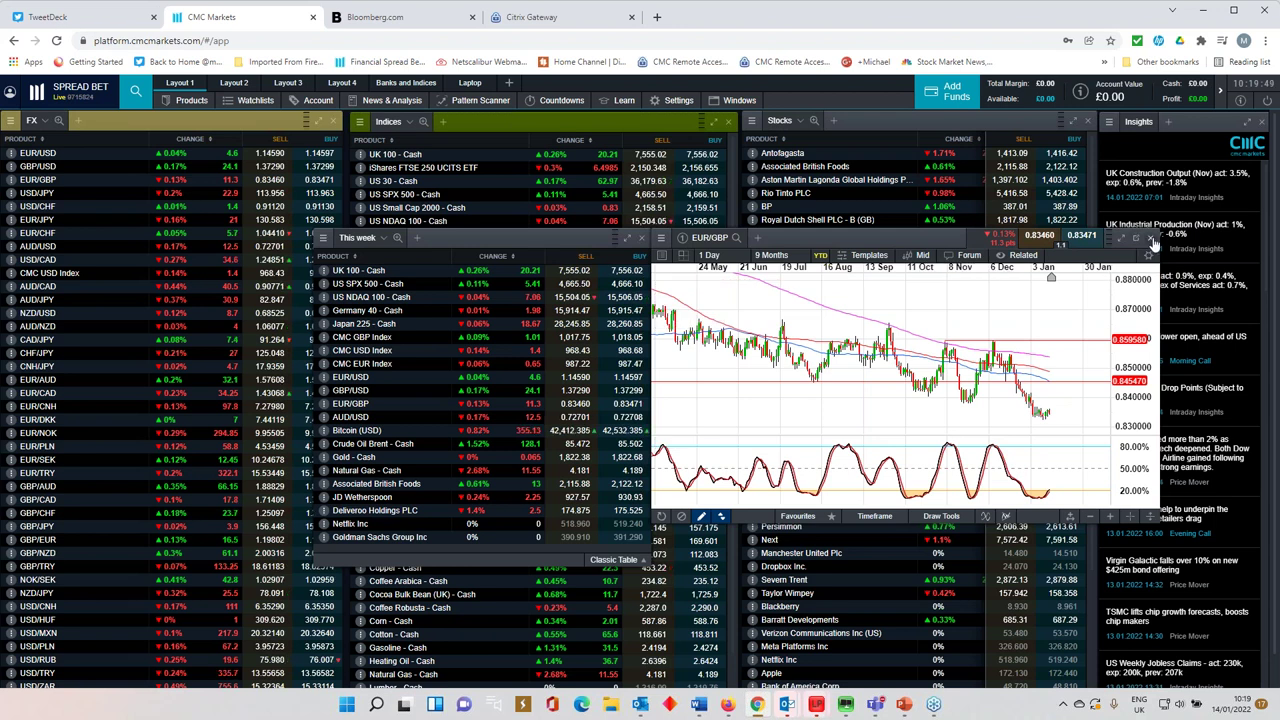
click(1151, 239)
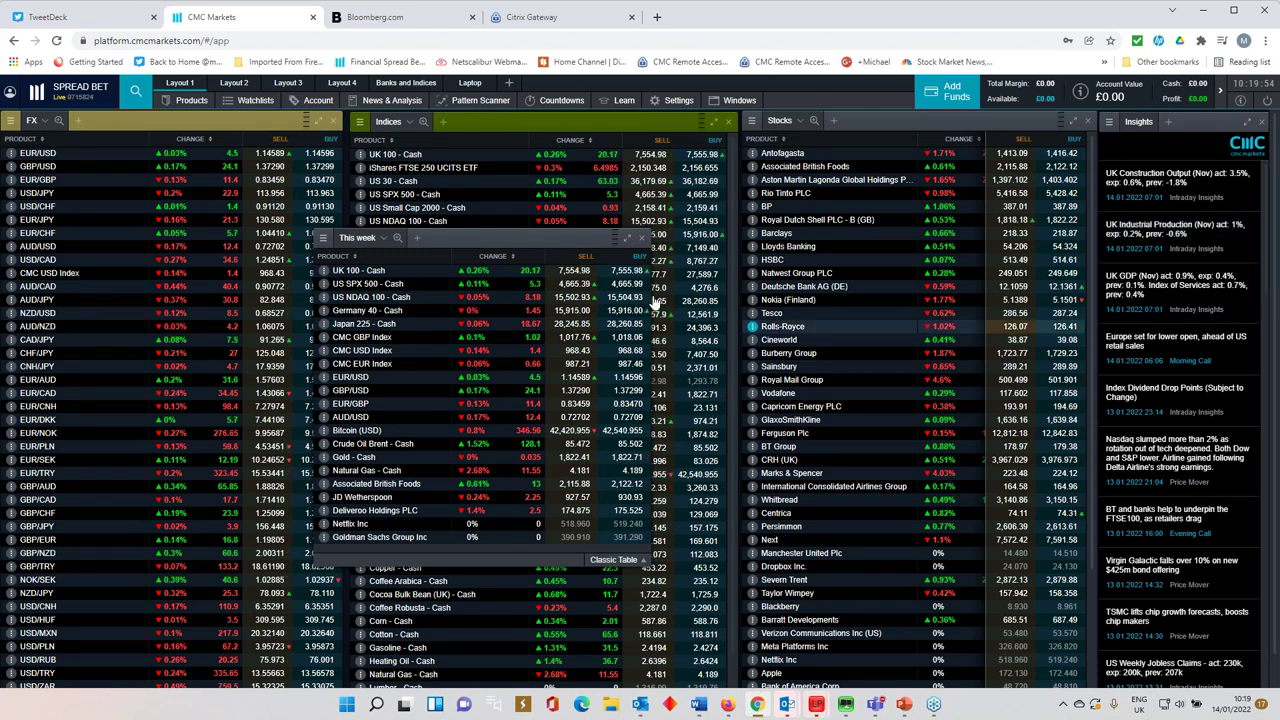
Reposition the This week watchlist over the Indices list and open the JD Wetherspoon chart from it at full size
drag(501, 236, 441, 216)
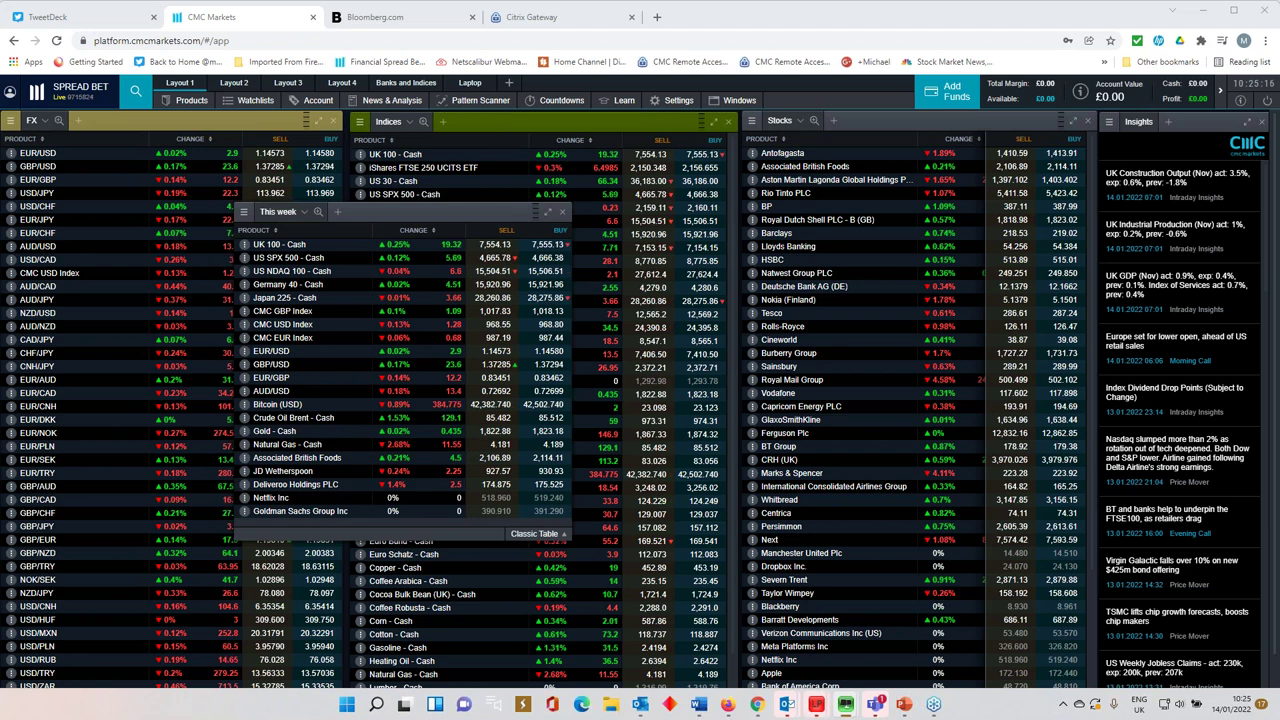
drag(448, 211, 596, 193)
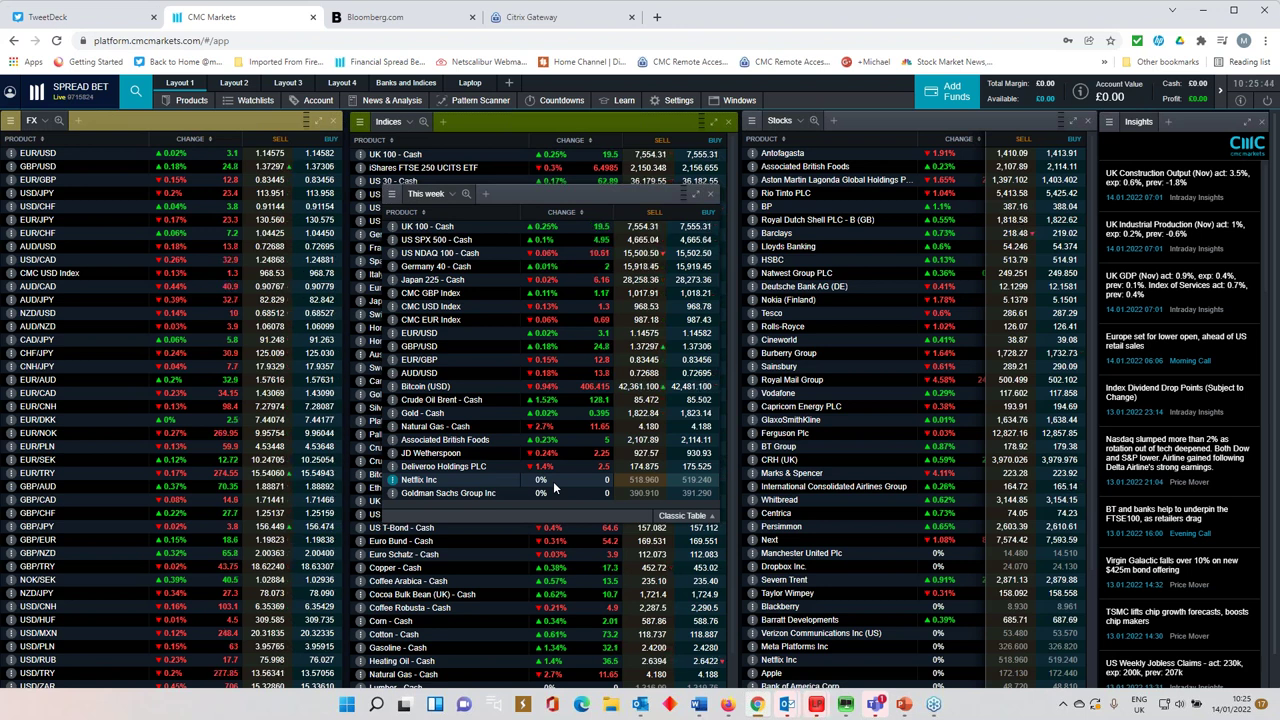
click(443, 454)
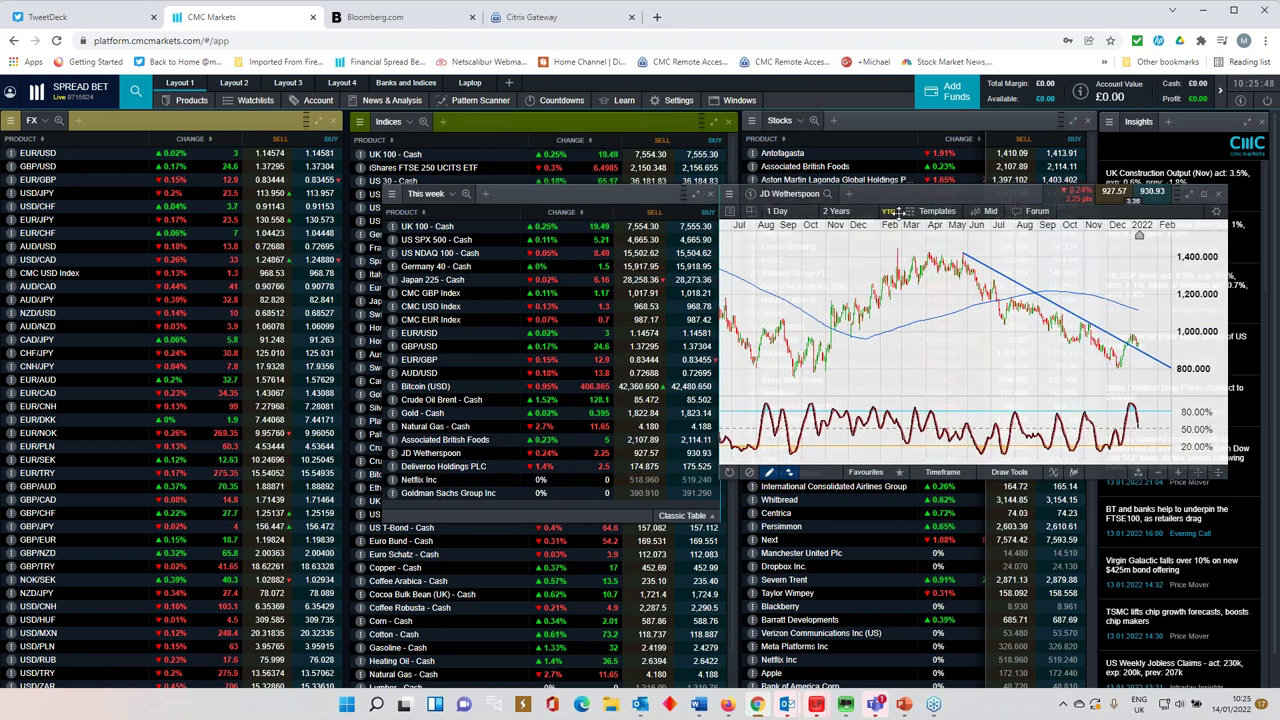
drag(1118, 202, 919, 243)
click(995, 234)
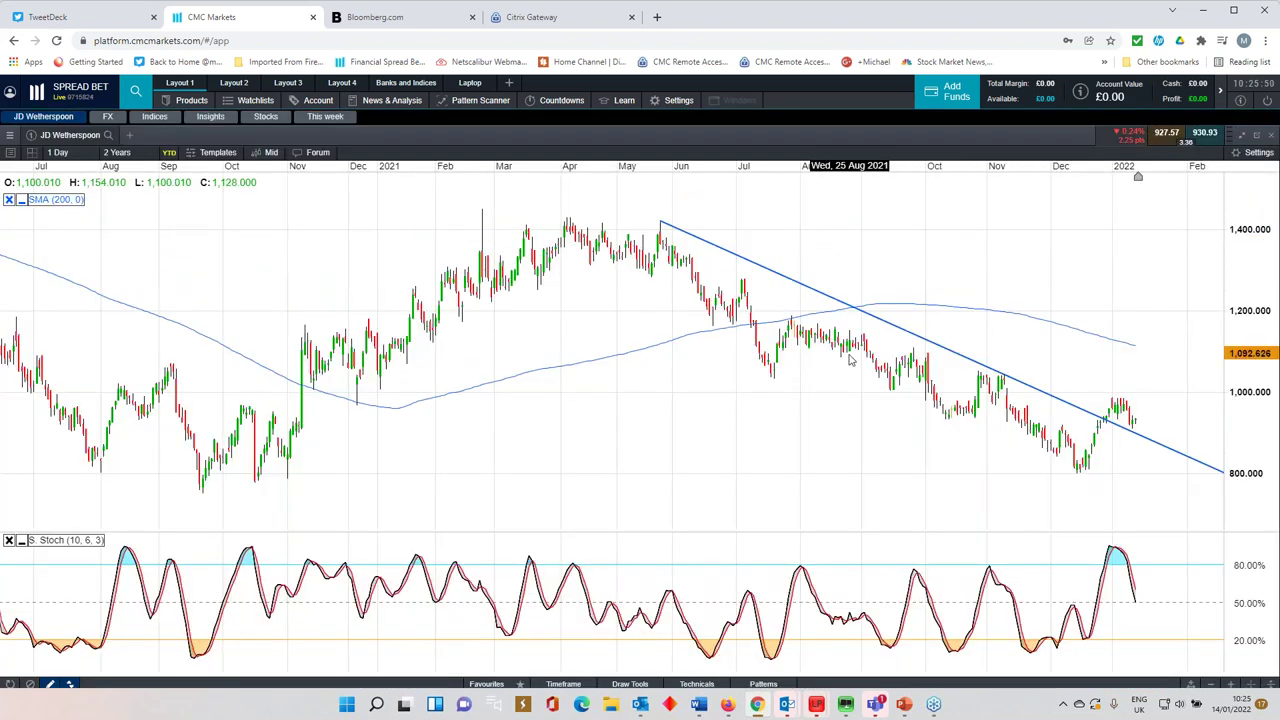
Examine JD Wetherspoon's share price against the descending trendline and 200-day average over two years, and close the chart
scroll(850, 360, up, 2)
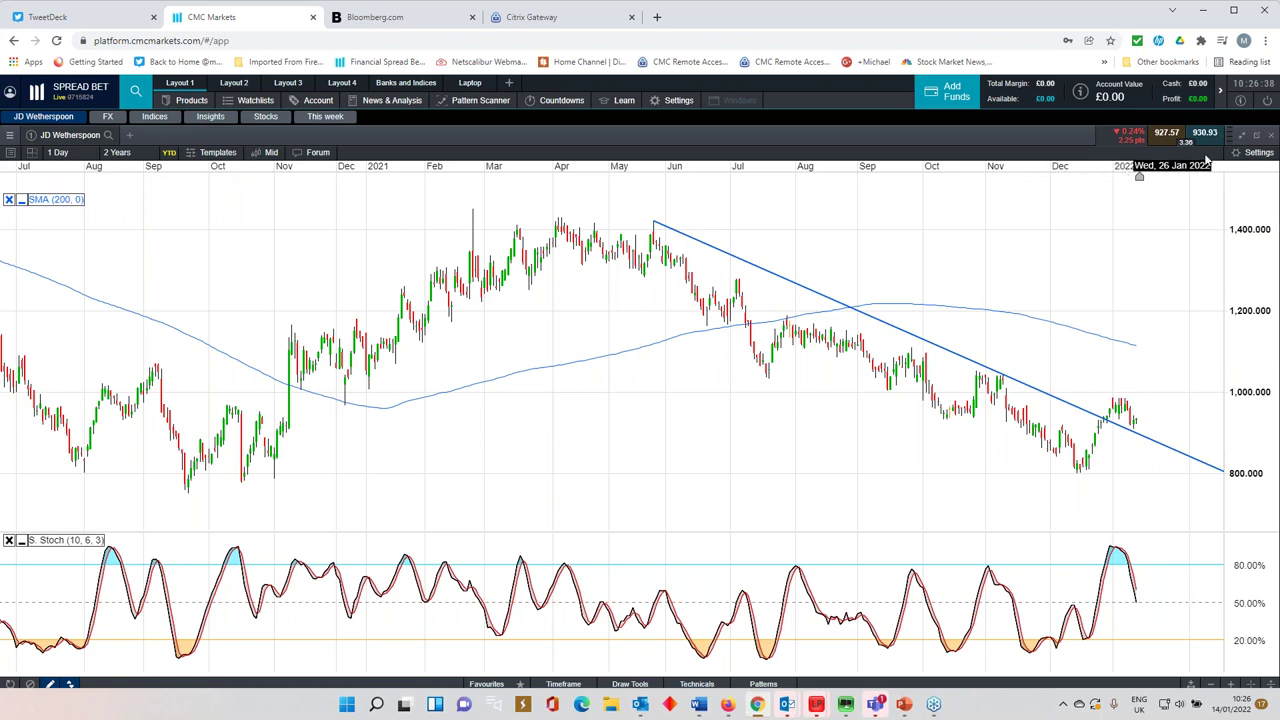
click(1241, 136)
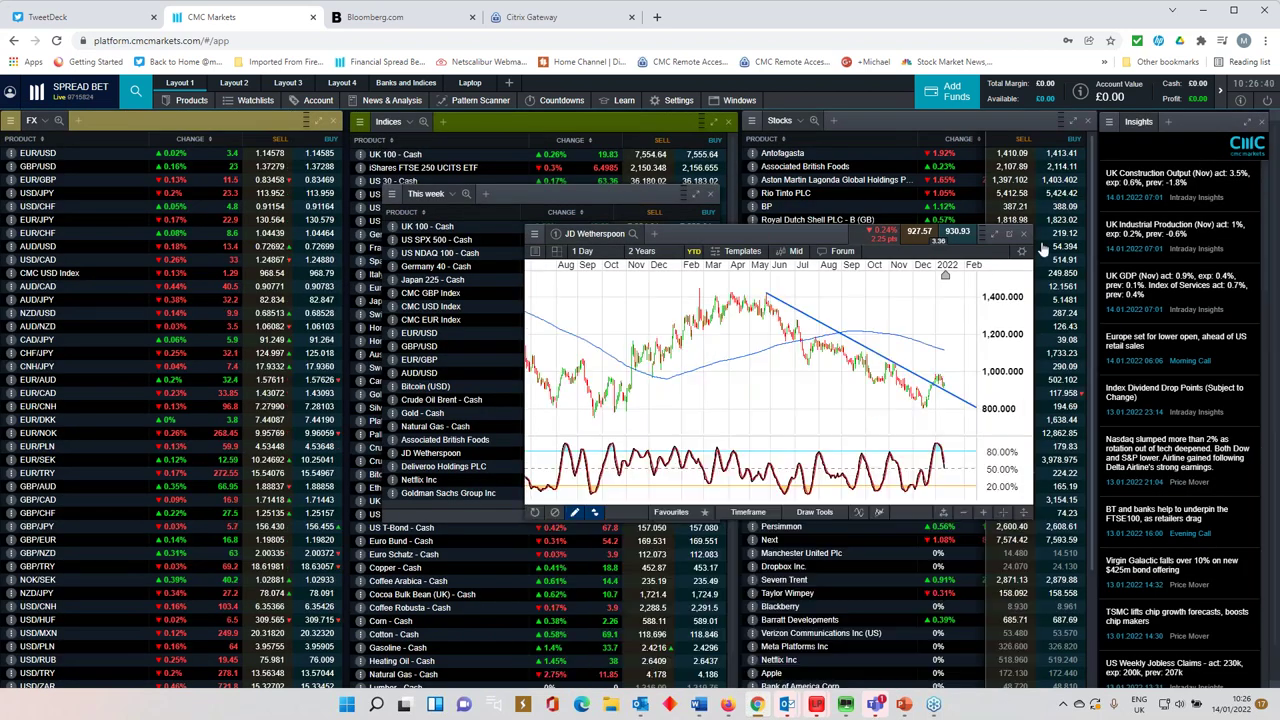
click(1025, 235)
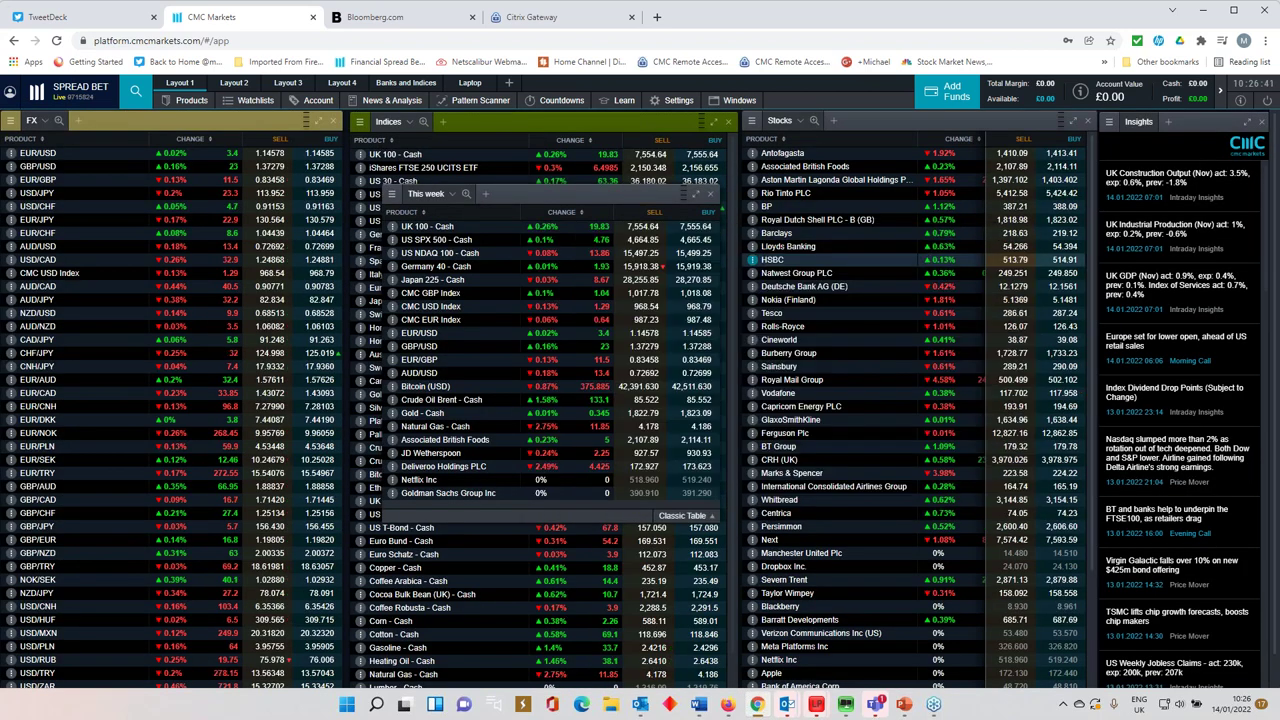
Open the Deliveroo Holdings PLC chart, examine its price trend over 10 months at full size, and close it
click(432, 467)
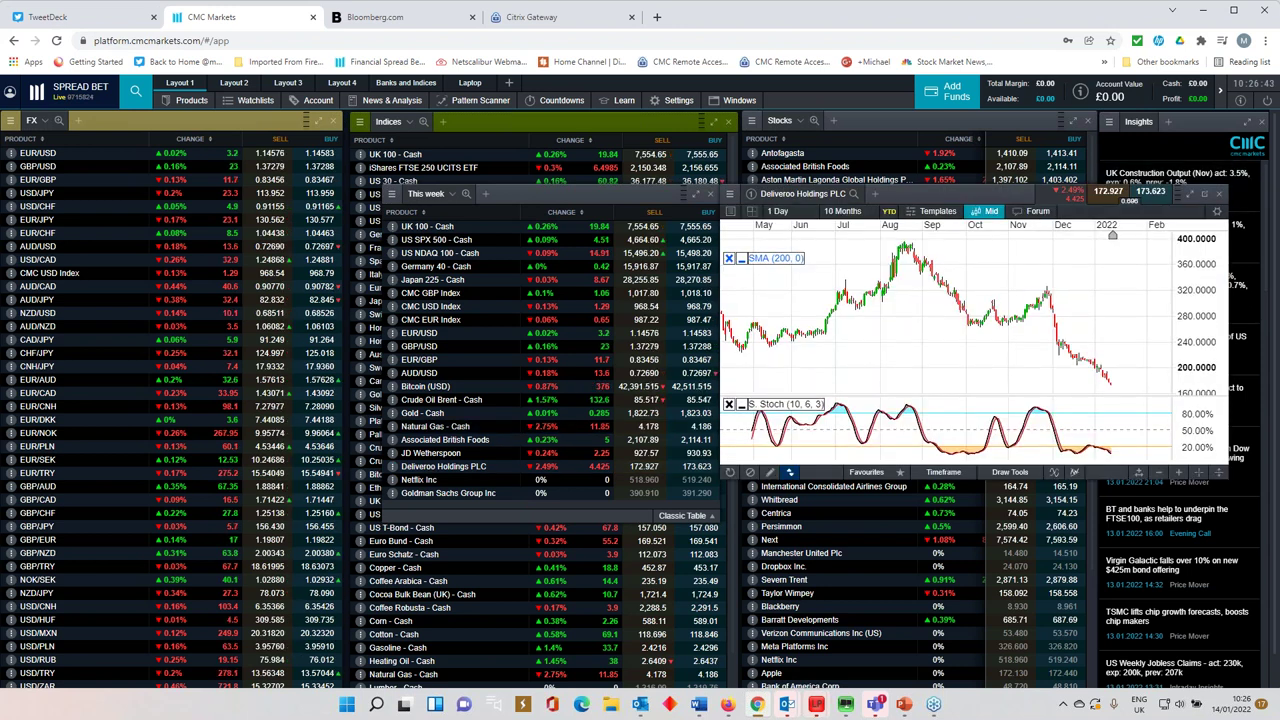
click(963, 255)
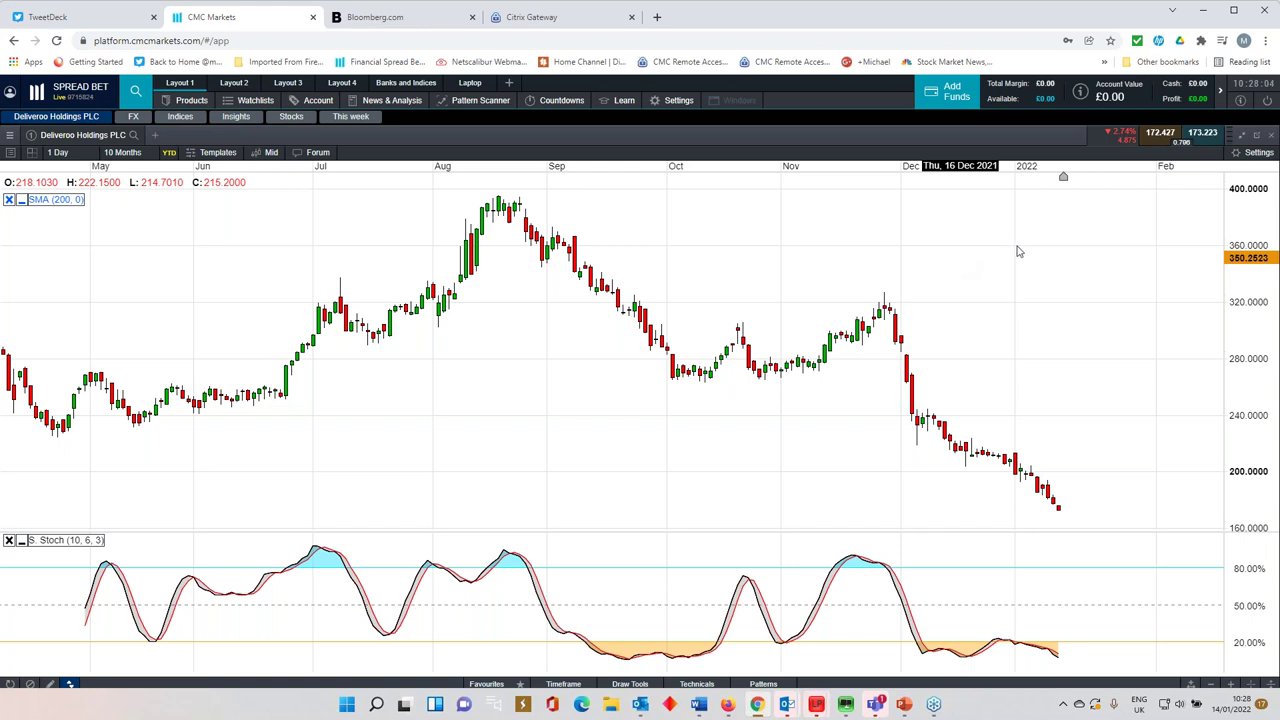
click(1244, 137)
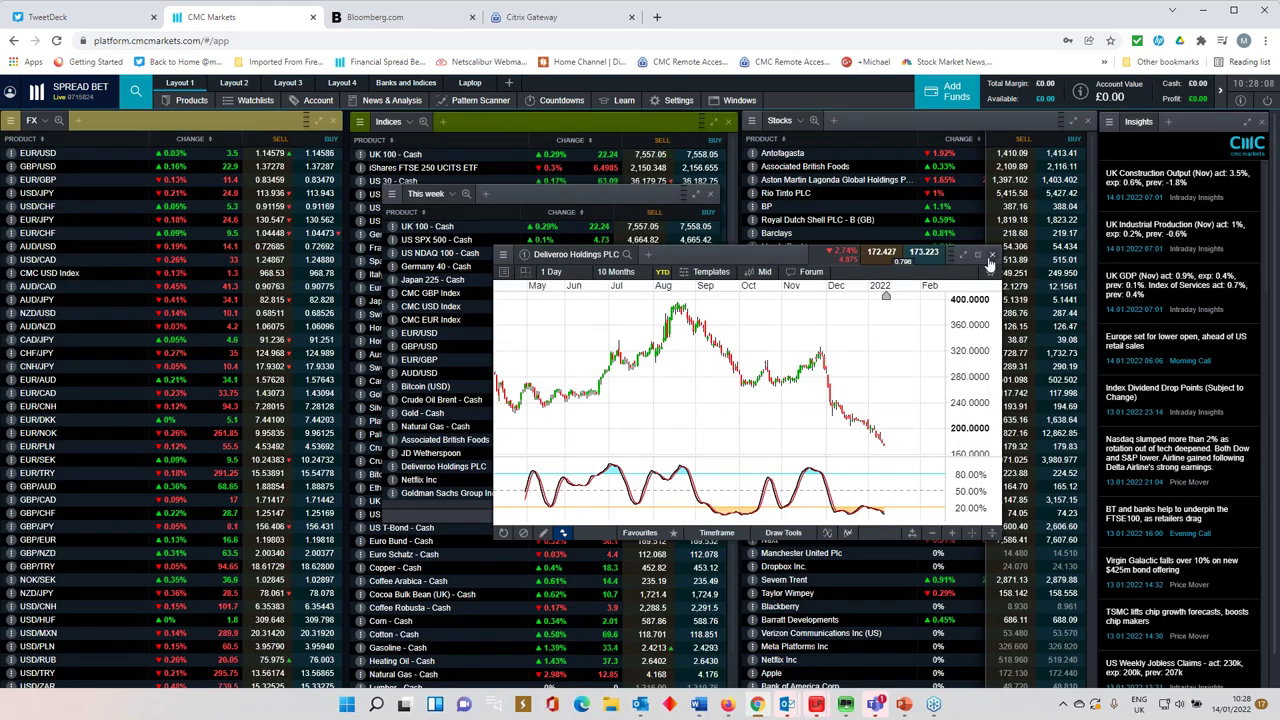
click(991, 254)
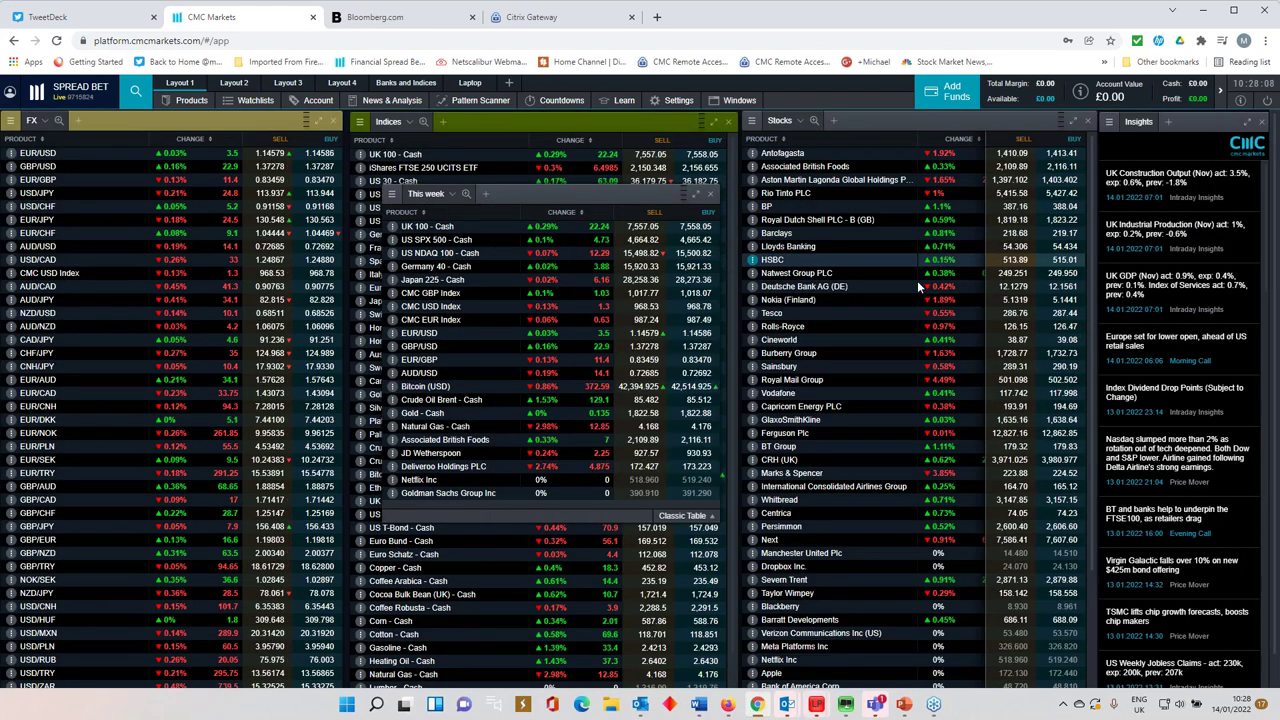
Open the Associated British Foods chart at full size, examine it over two years against the 200-day moving average, and close it
click(445, 440)
drag(935, 193, 745, 232)
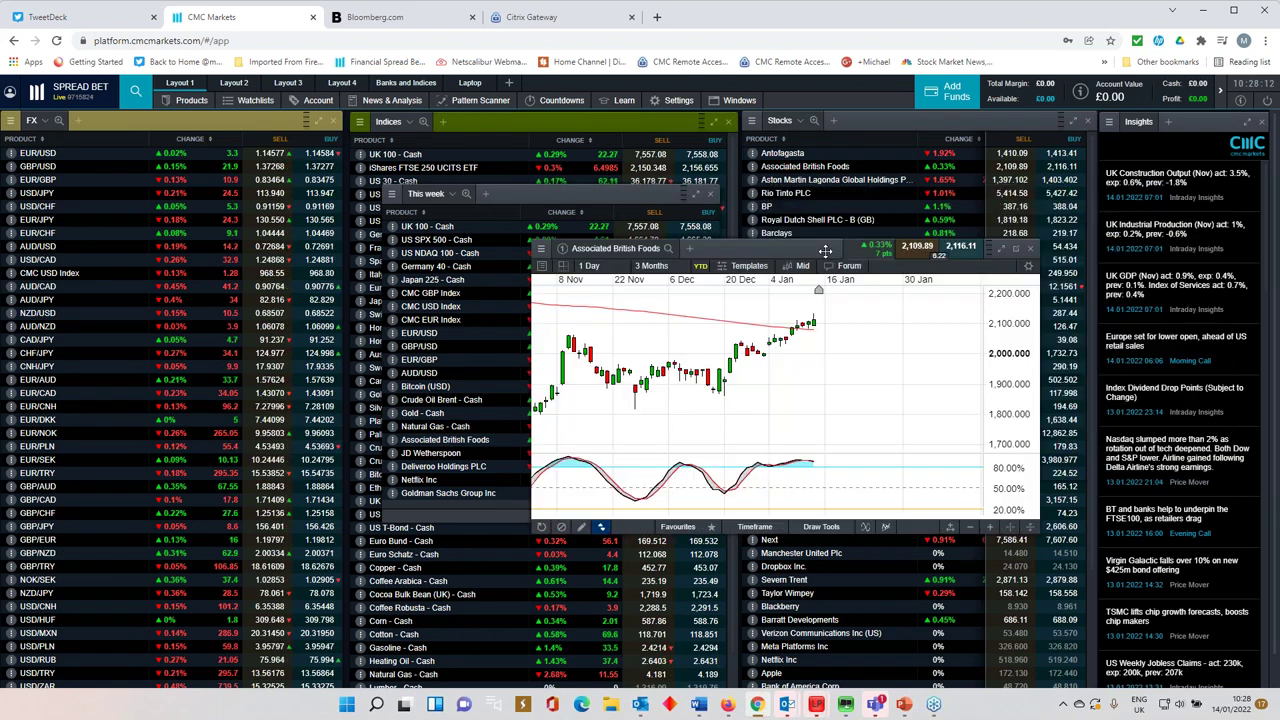
double_click(745, 232)
scroll(815, 357, down, 10)
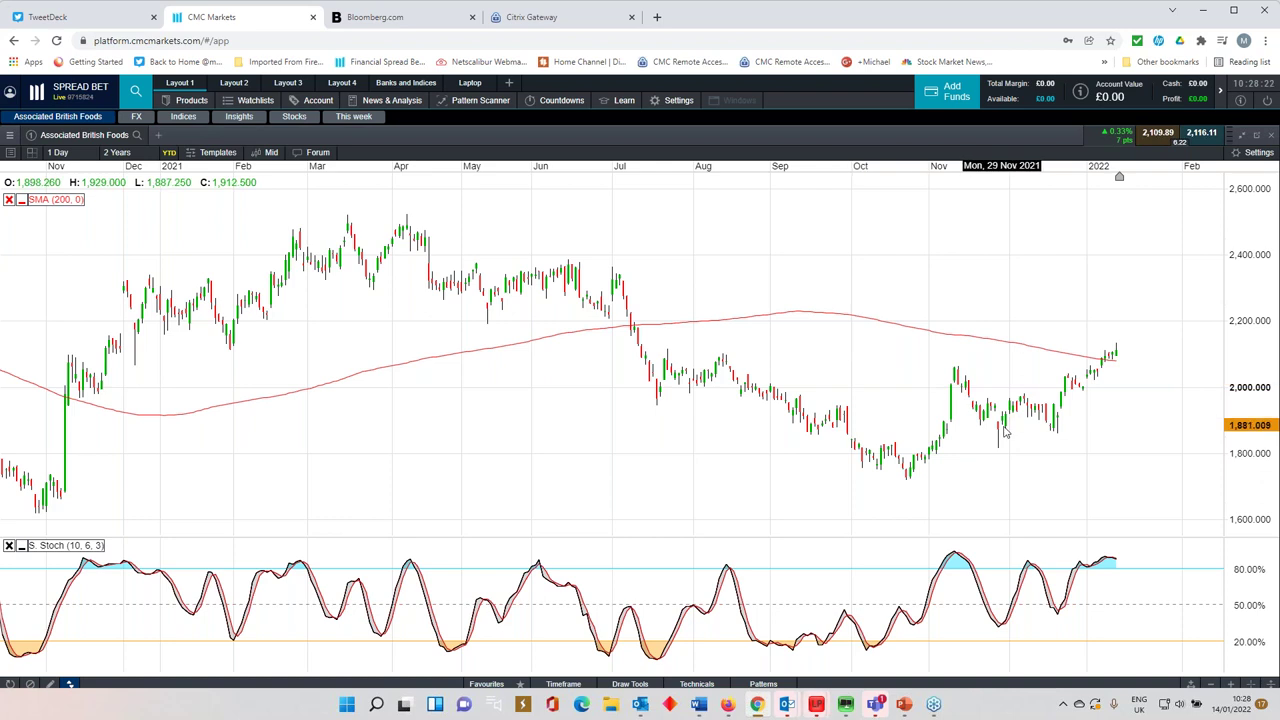
scroll(995, 445, down, 2)
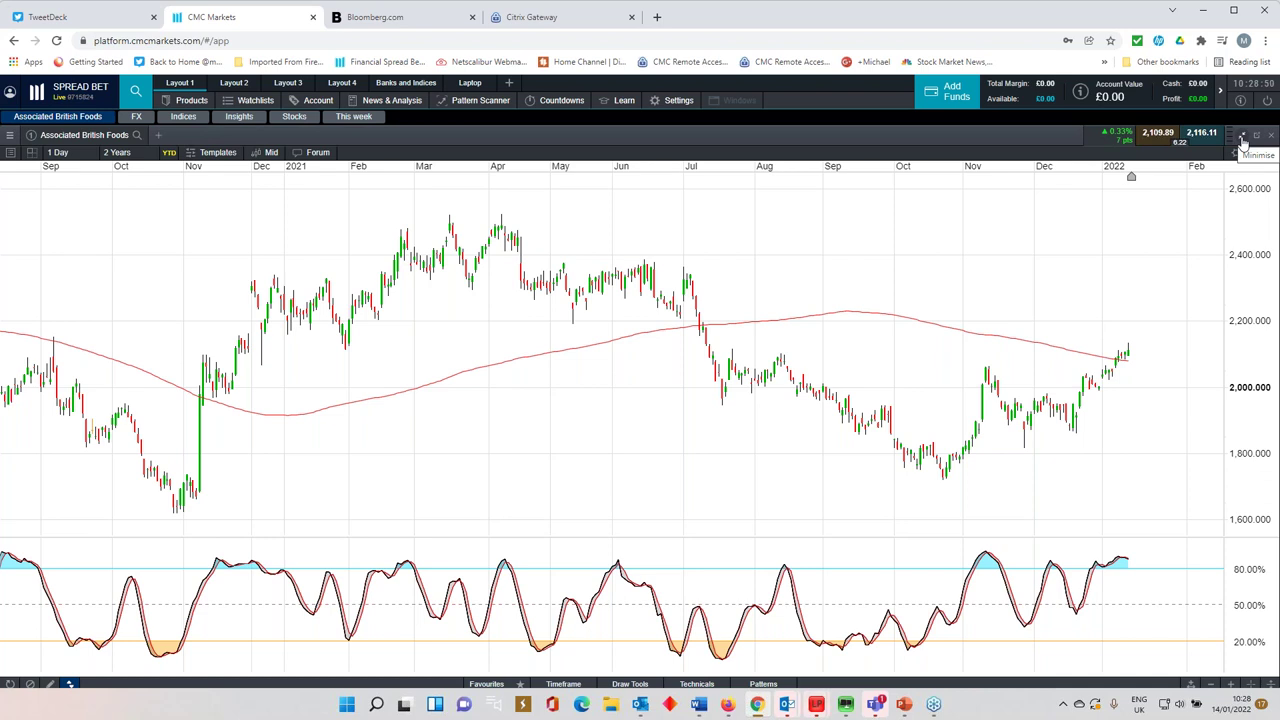
click(1242, 137)
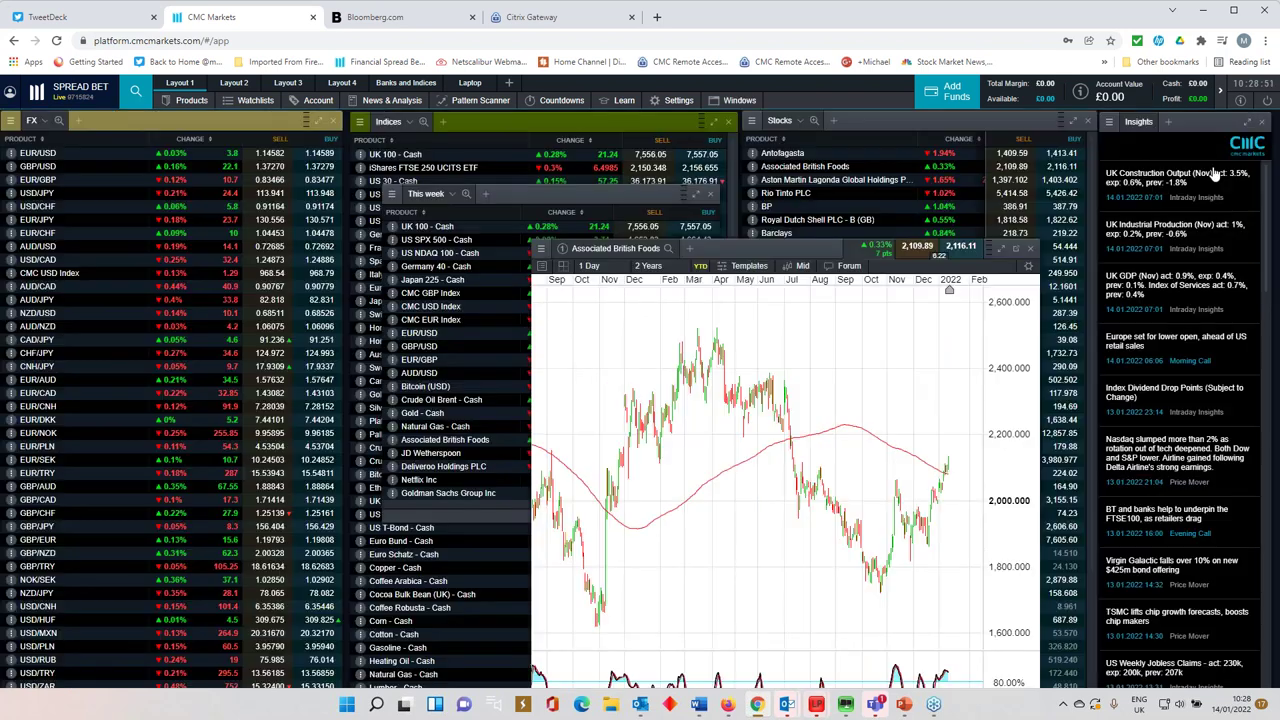
click(1031, 249)
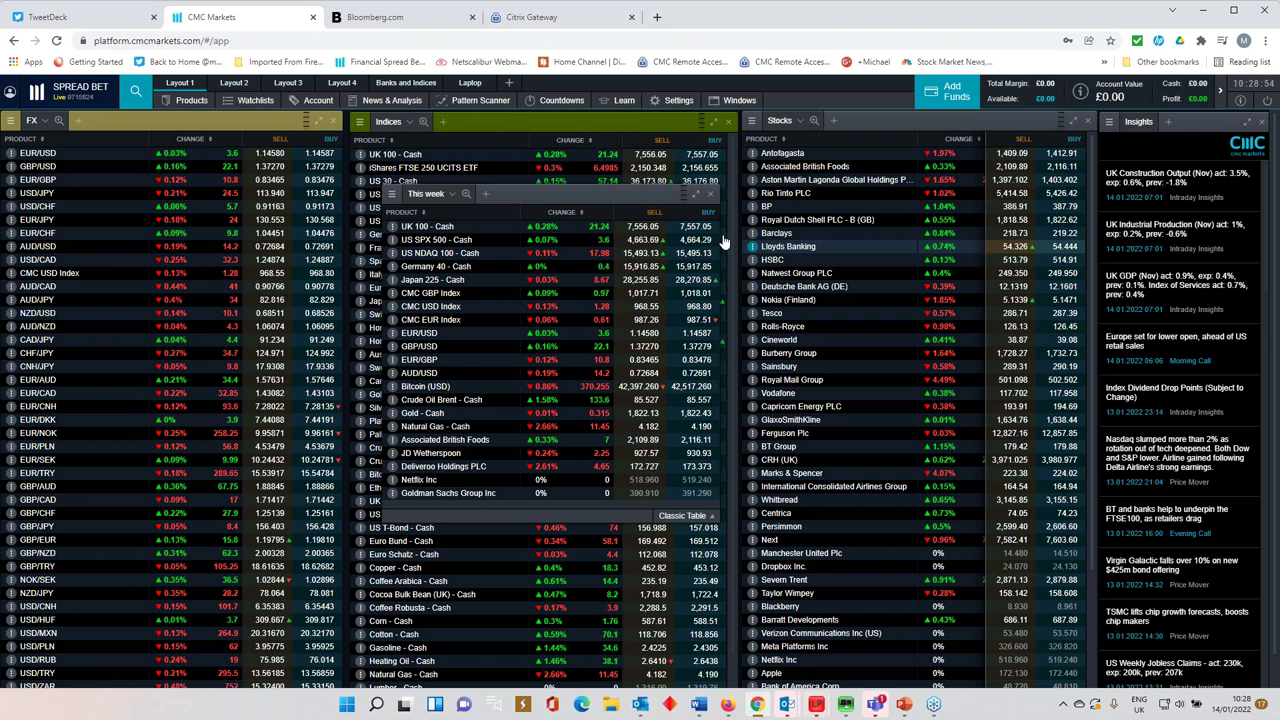
Open the Netflix Inc chart at full size, examine its moving averages and rising trendline over two years, and close it
click(425, 480)
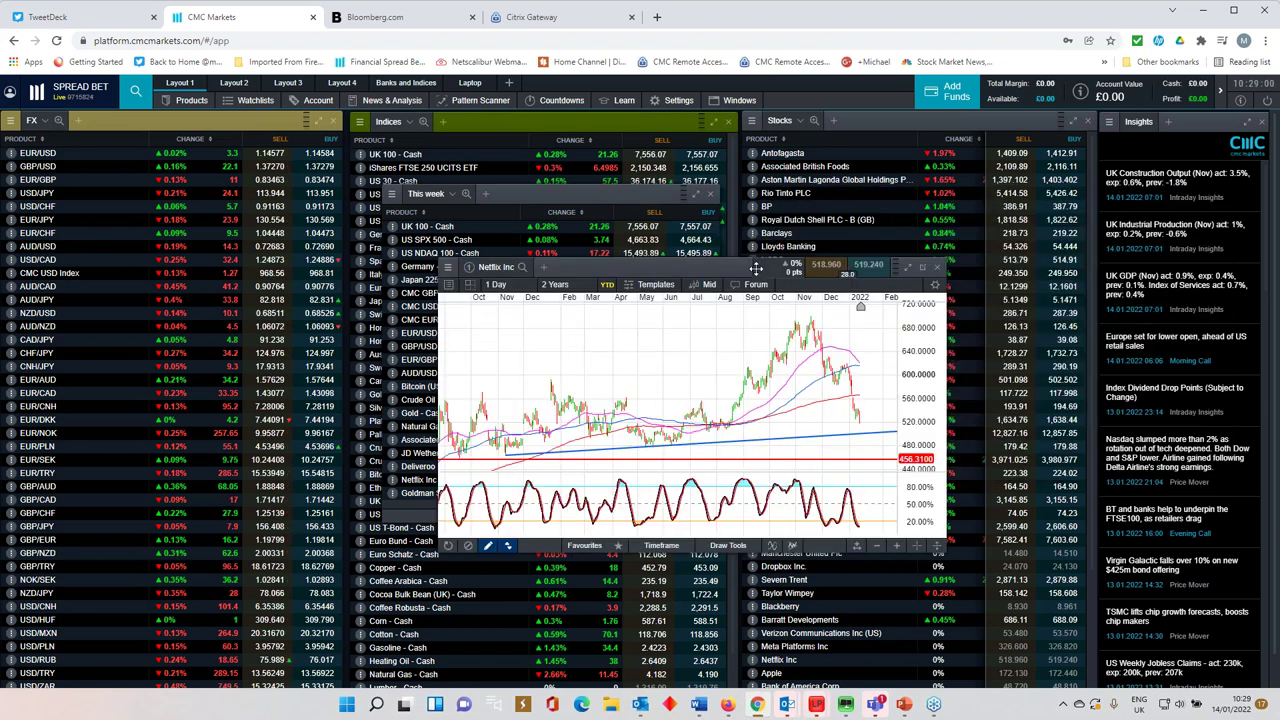
double_click(893, 281)
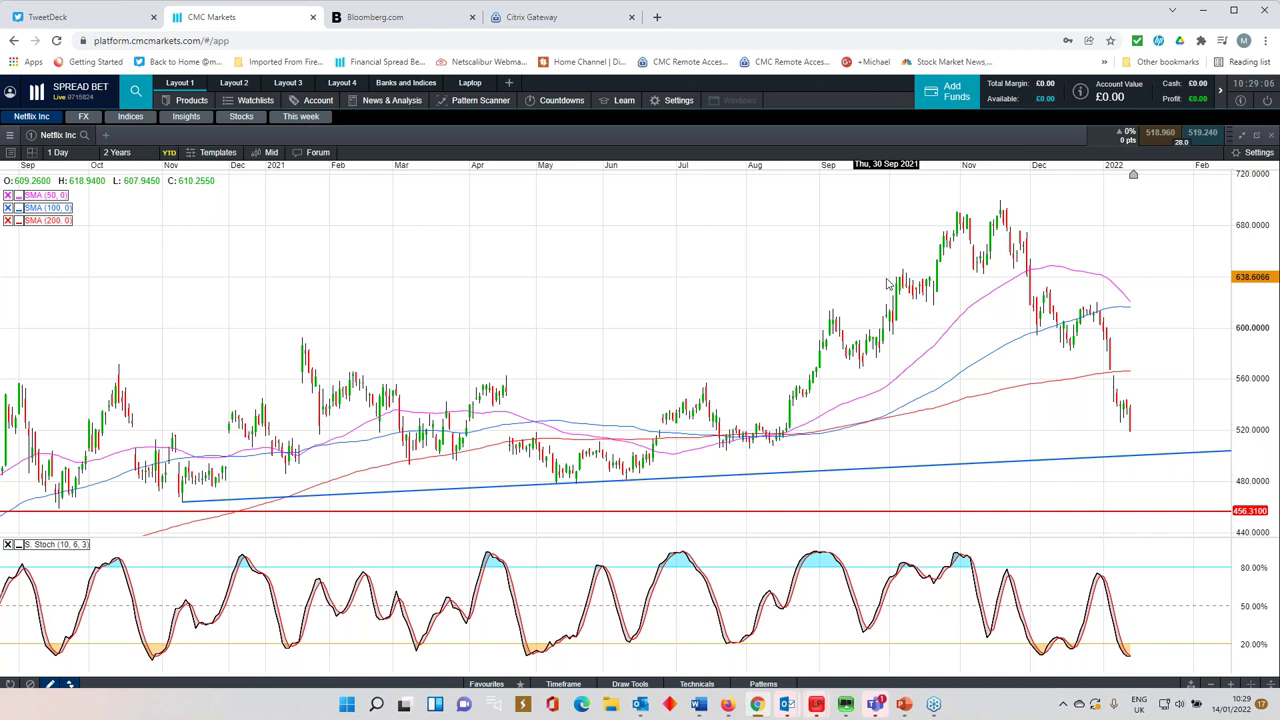
scroll(887, 284, down, 2)
scroll(887, 282, up, 3)
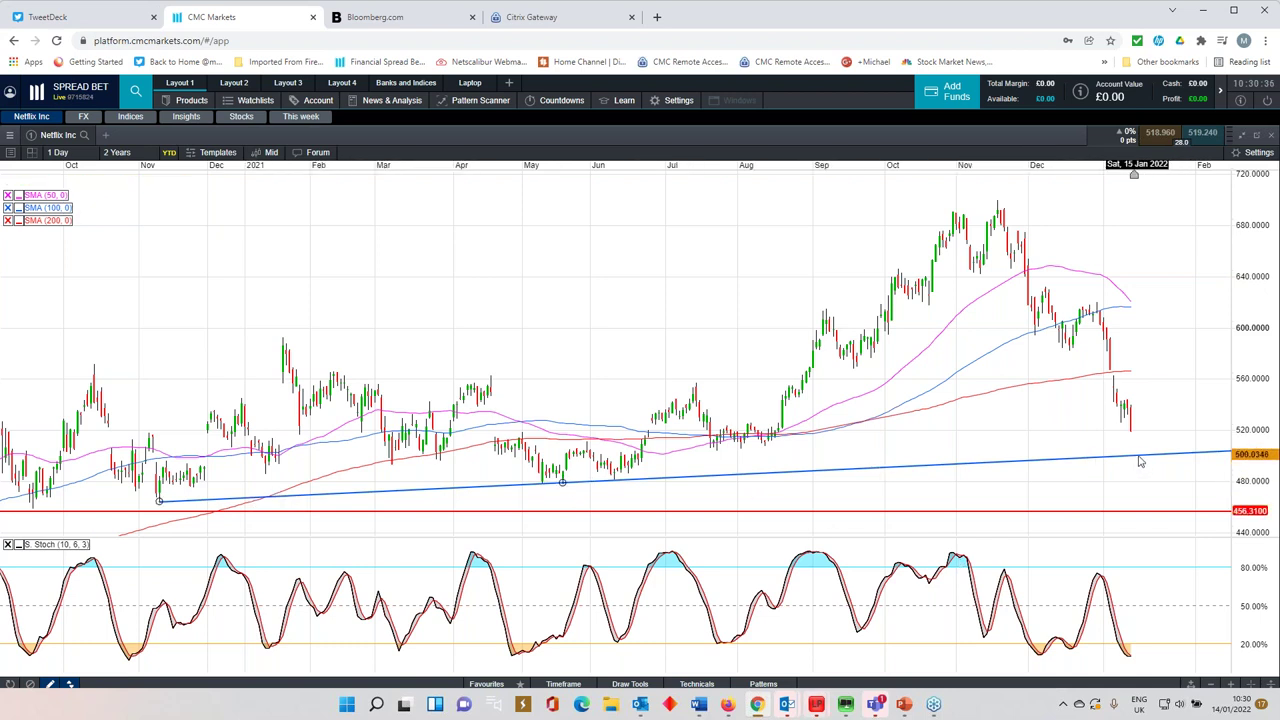
click(1256, 134)
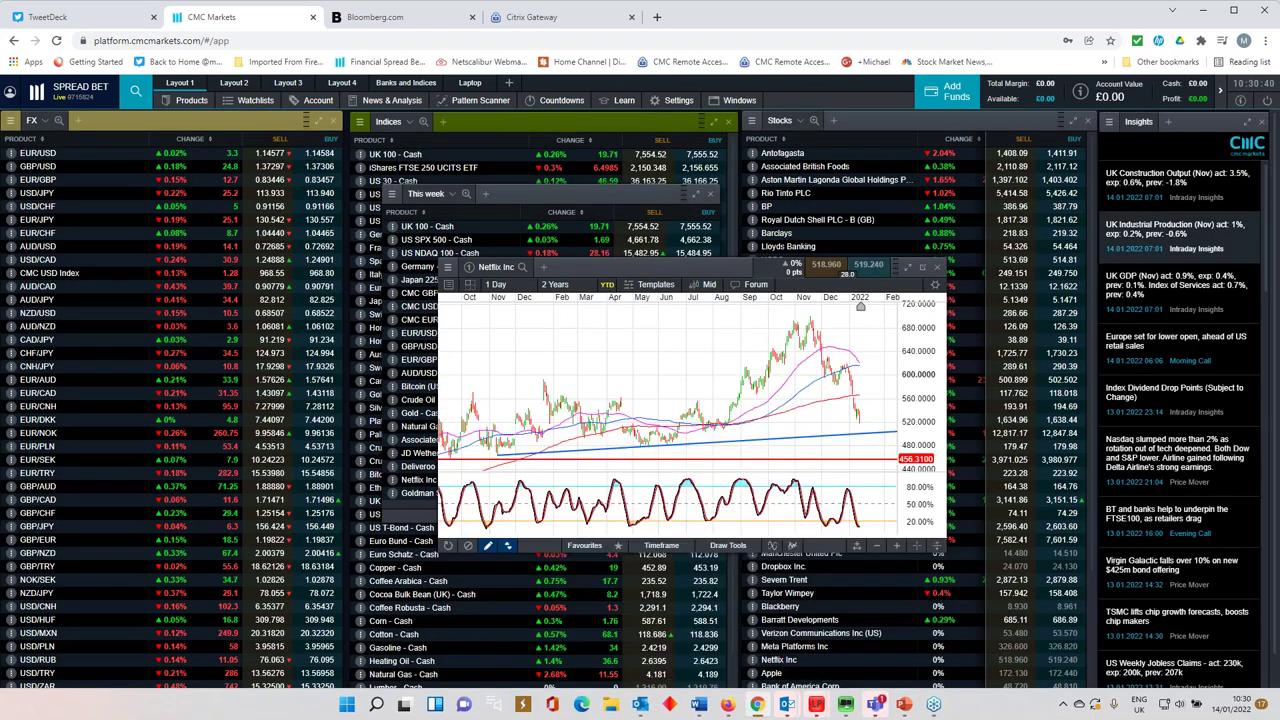
click(933, 273)
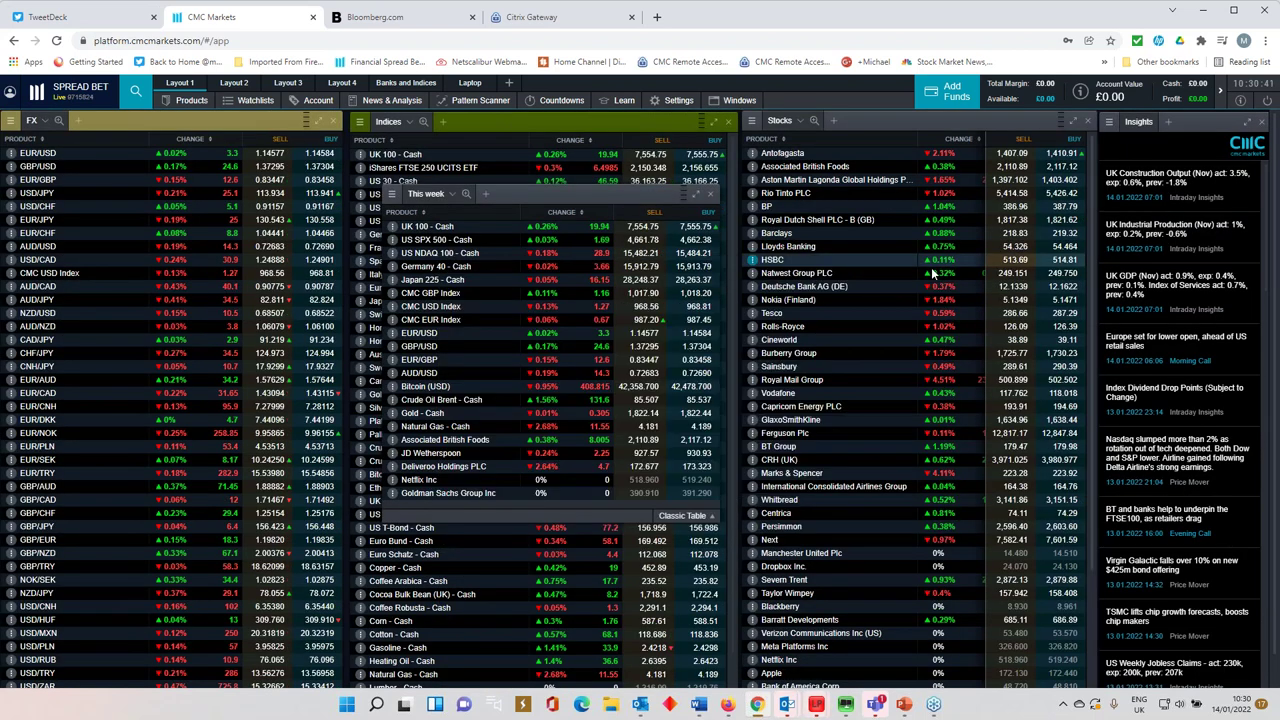
Open the Goldman Sachs Group Inc chart at full size and examine its price over two years against the 200-day moving average
click(445, 493)
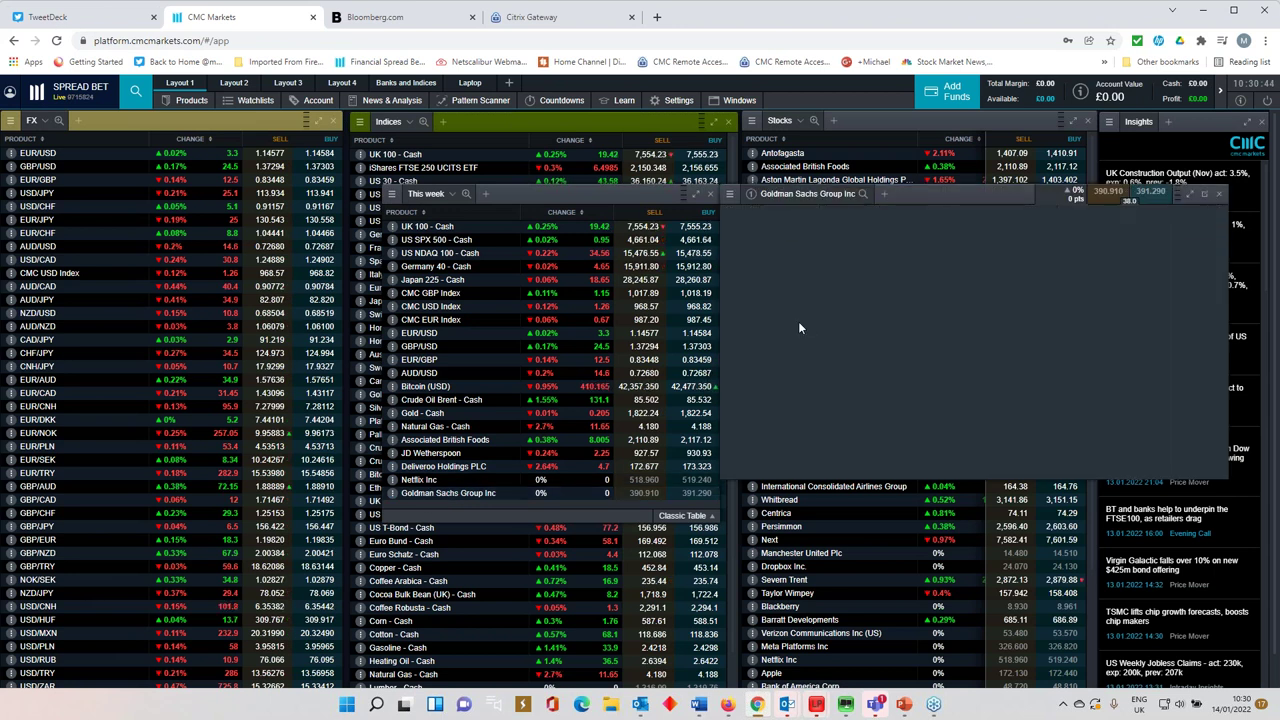
drag(924, 192, 700, 258)
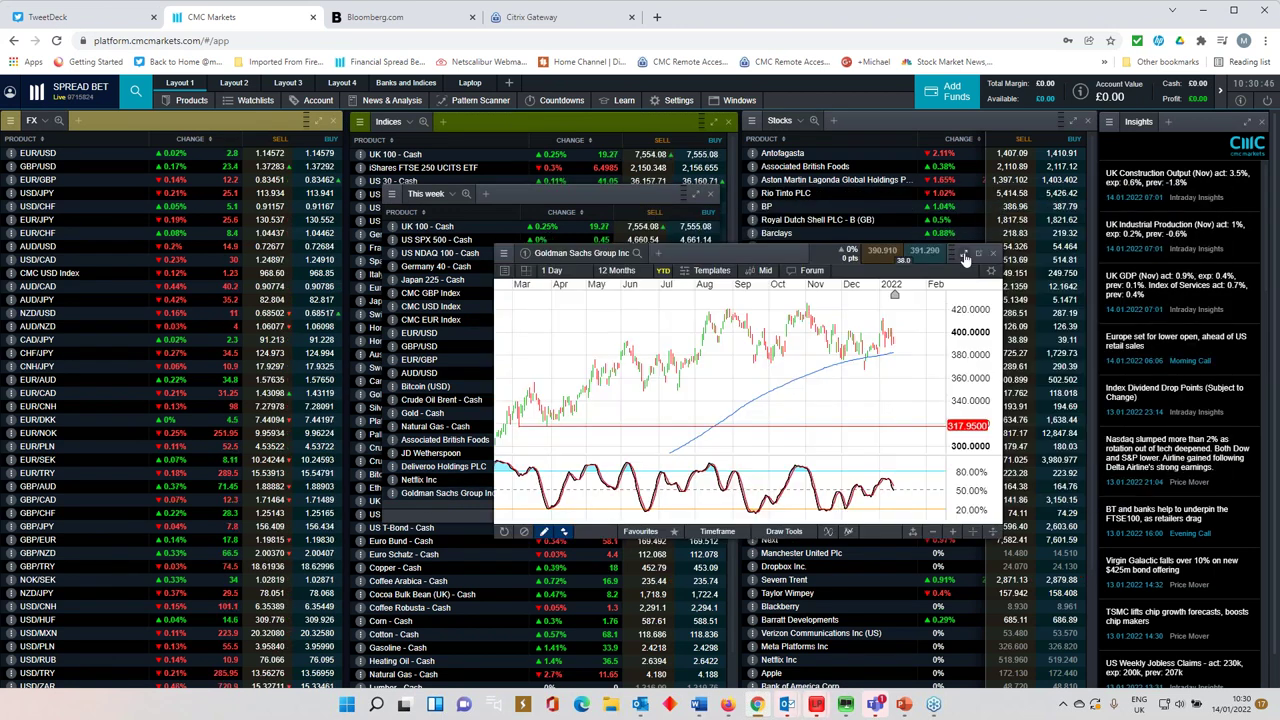
click(966, 258)
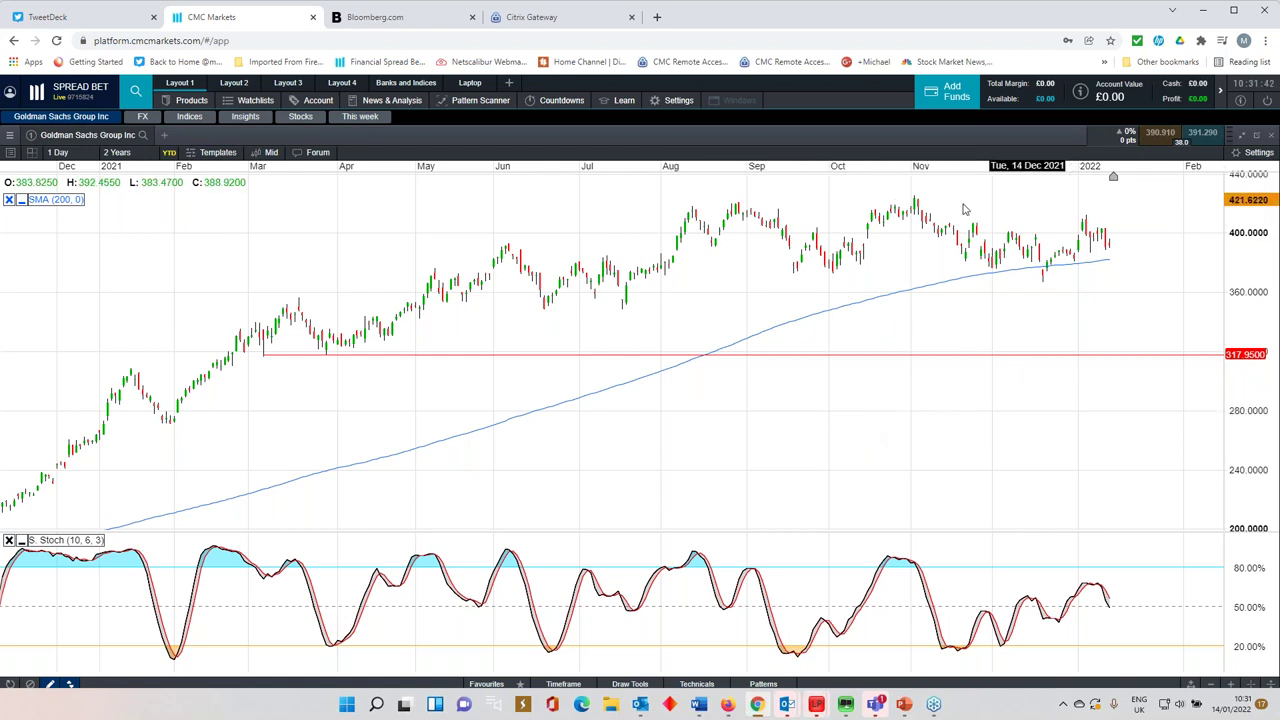
Draw a horizontal support line at about 372.51 from the September low on the Goldman Sachs chart, and close the chart
click(489, 684)
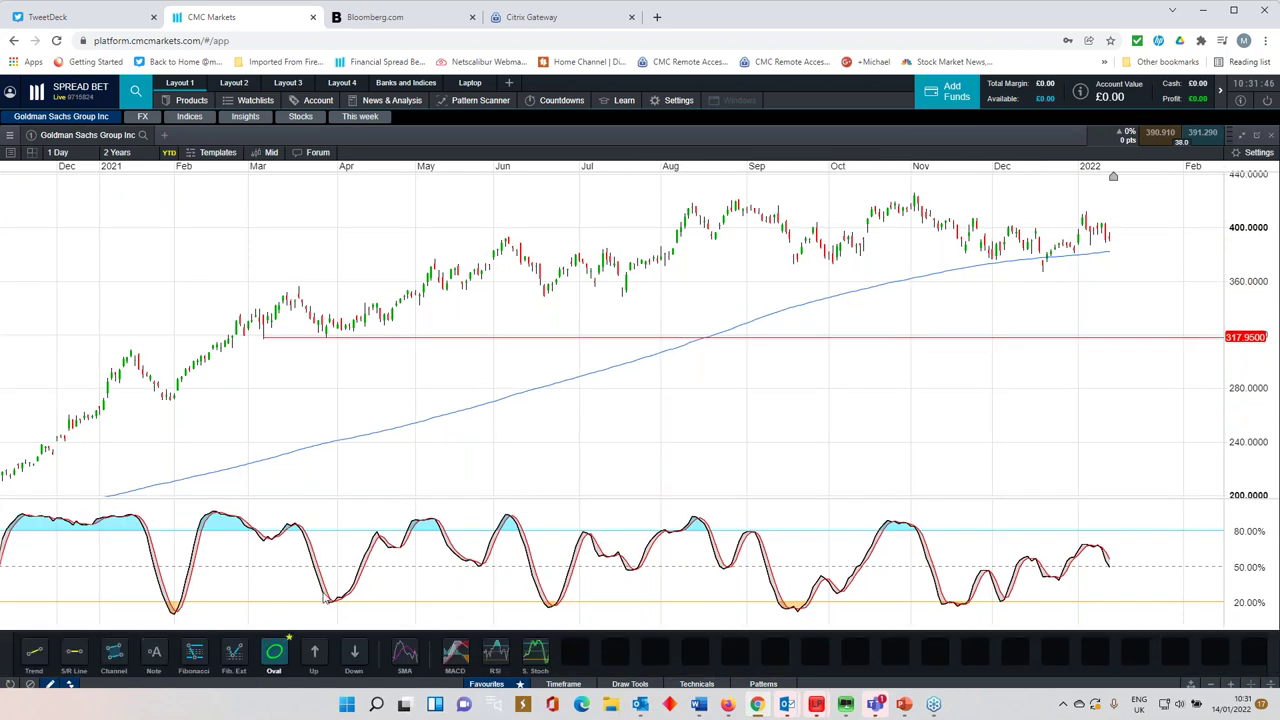
click(795, 262)
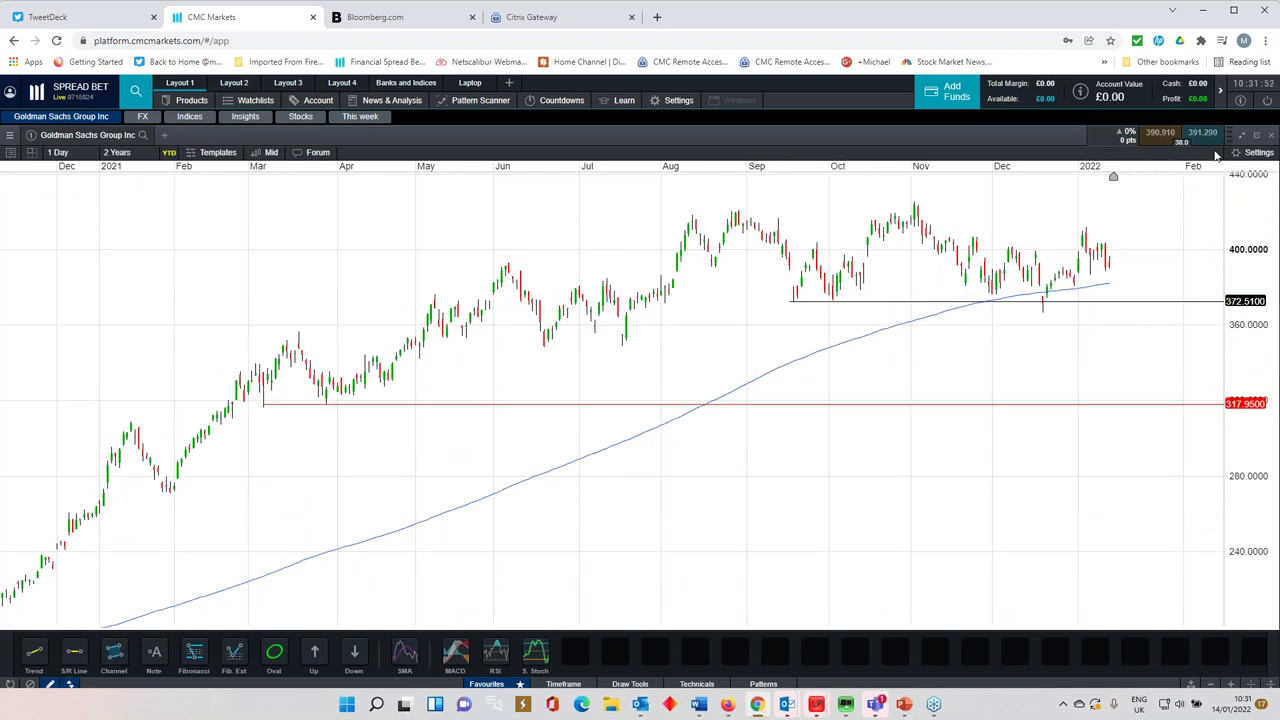
click(1242, 137)
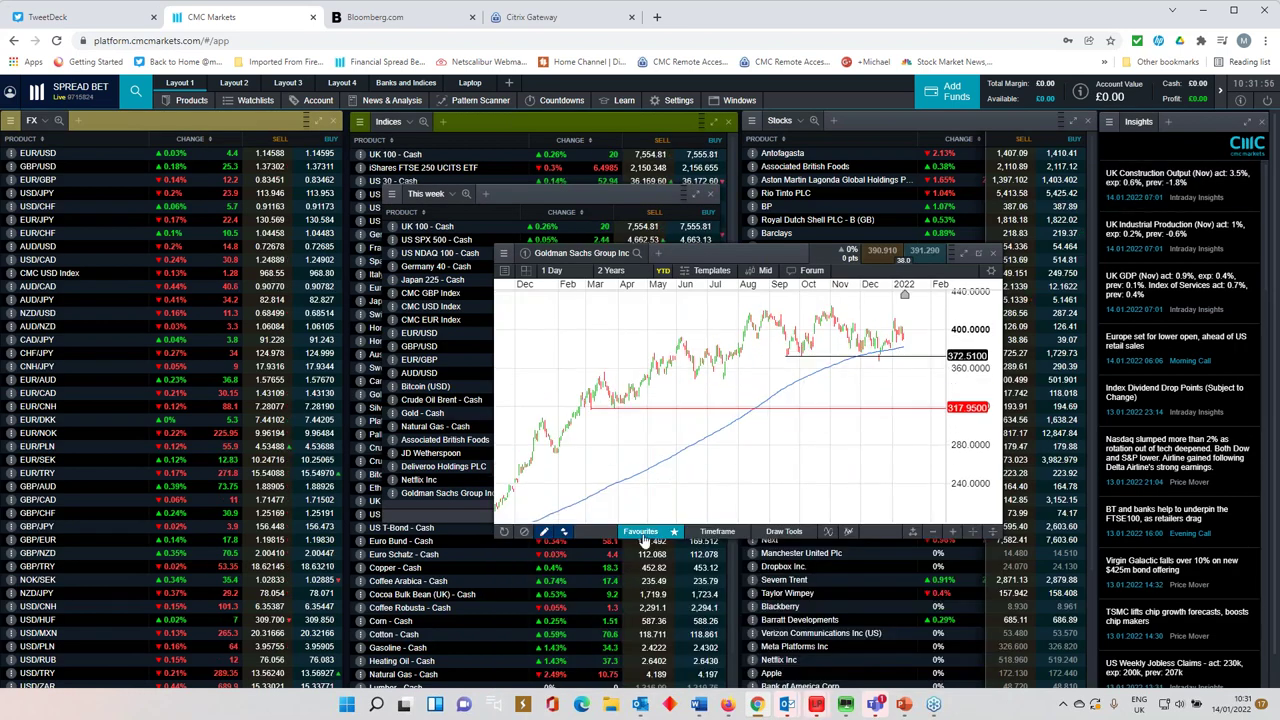
click(993, 254)
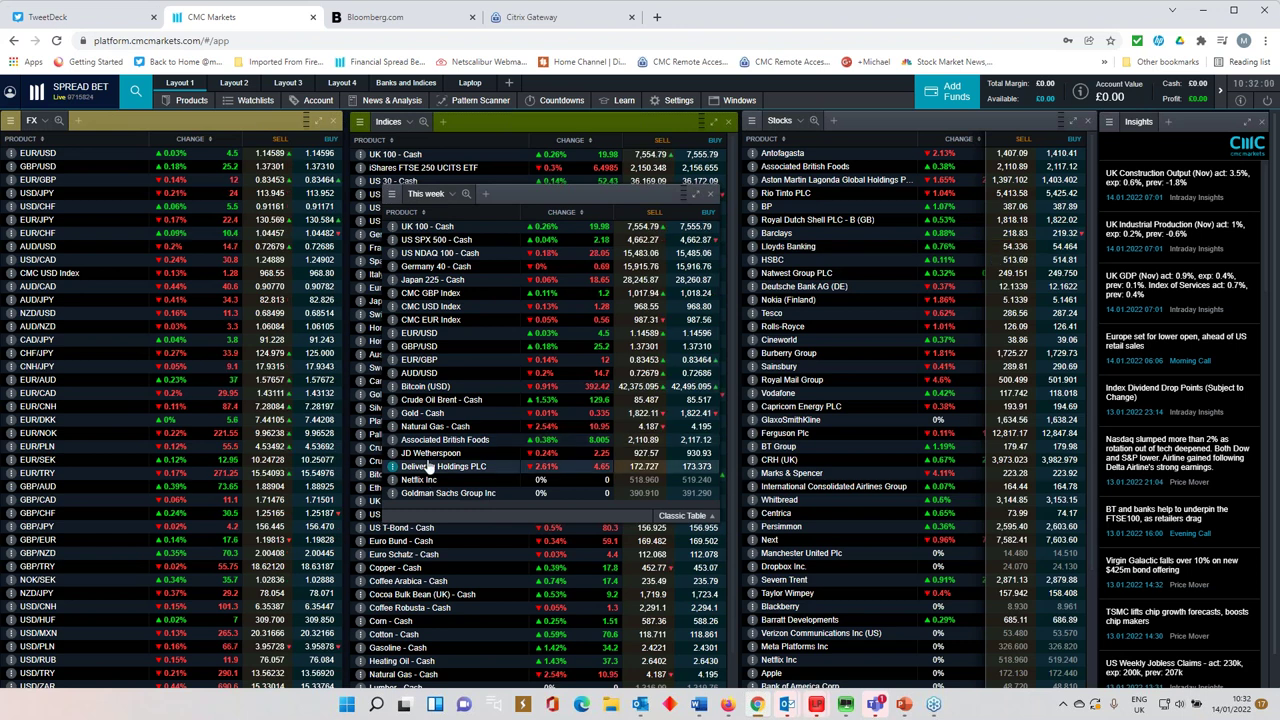
Reopen the Goldman Sachs chart, examine recent price action over 8 months against the new support line, and close it
click(430, 492)
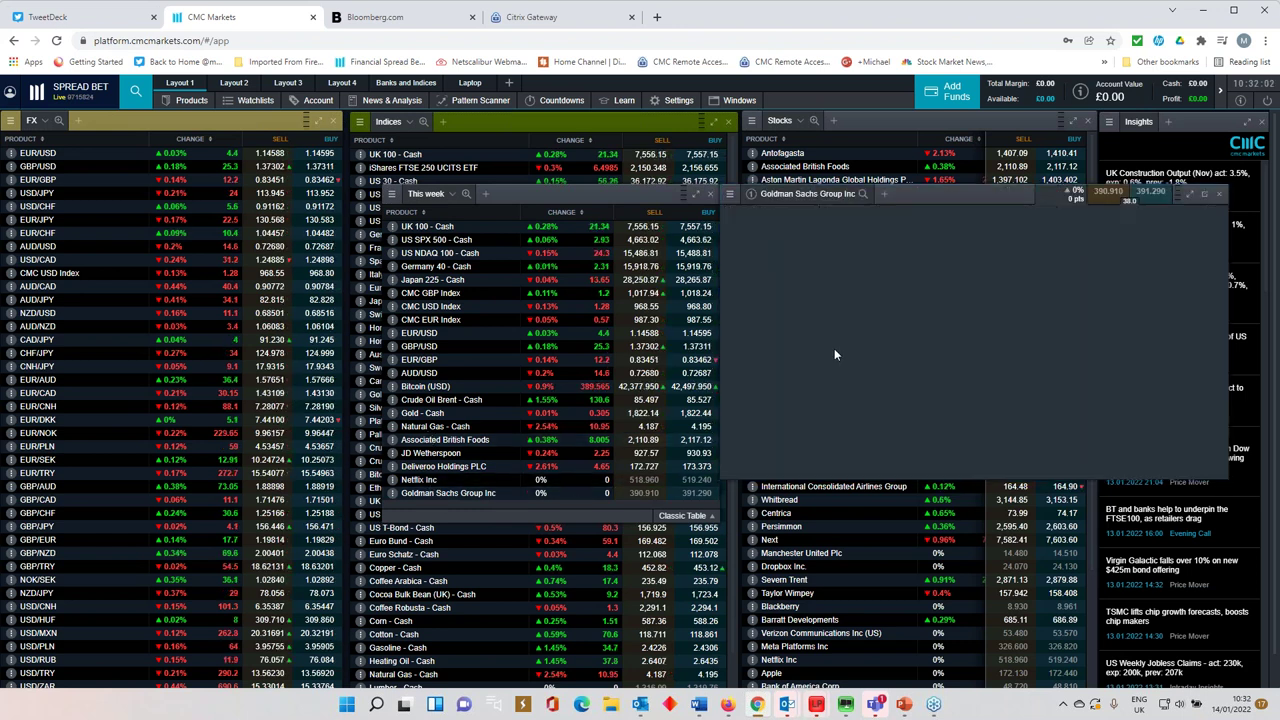
scroll(864, 351, up, 5)
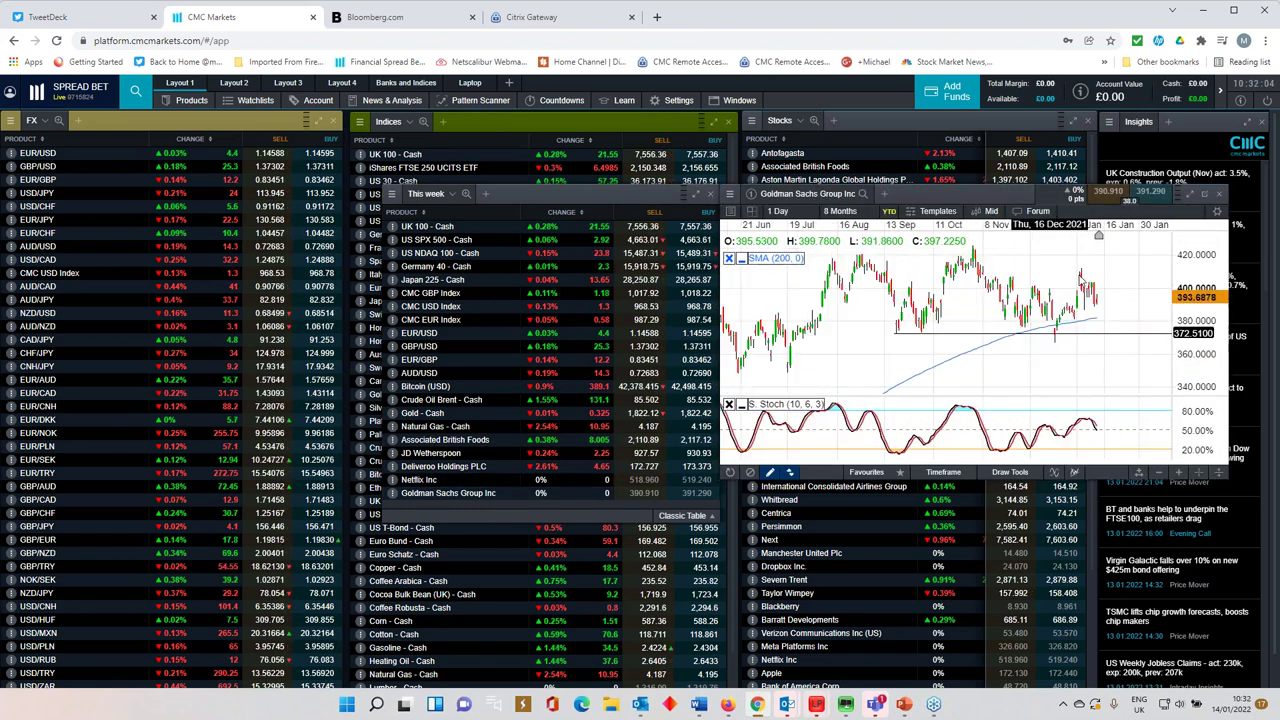
click(1217, 194)
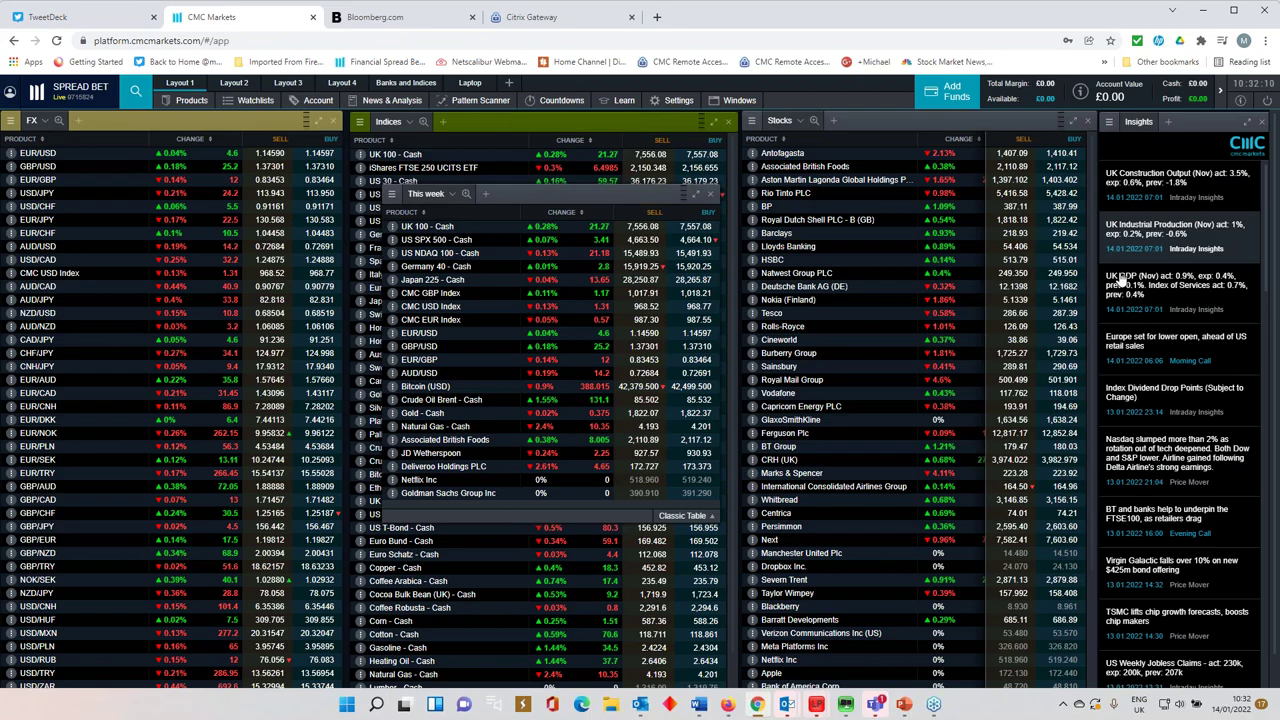
Switch to the Weekly Update slides presentation in PowerPoint and start the slide show from the first slide
click(903, 706)
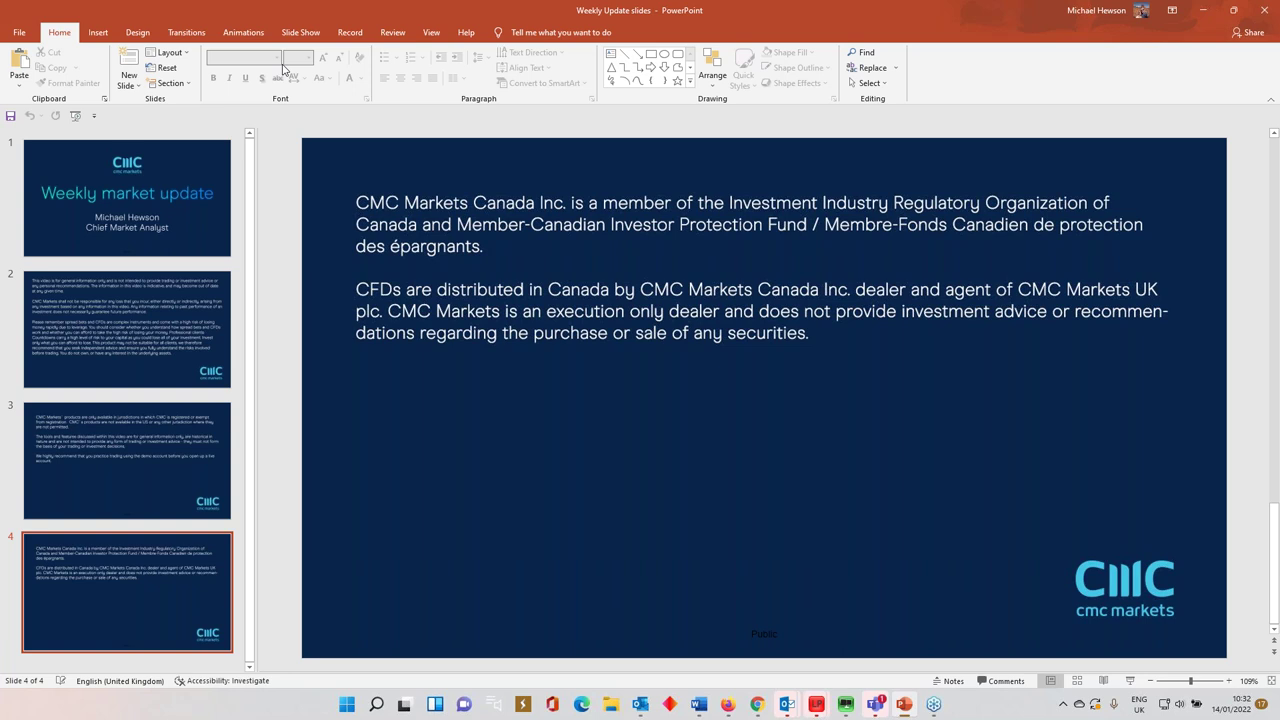
key(F5)
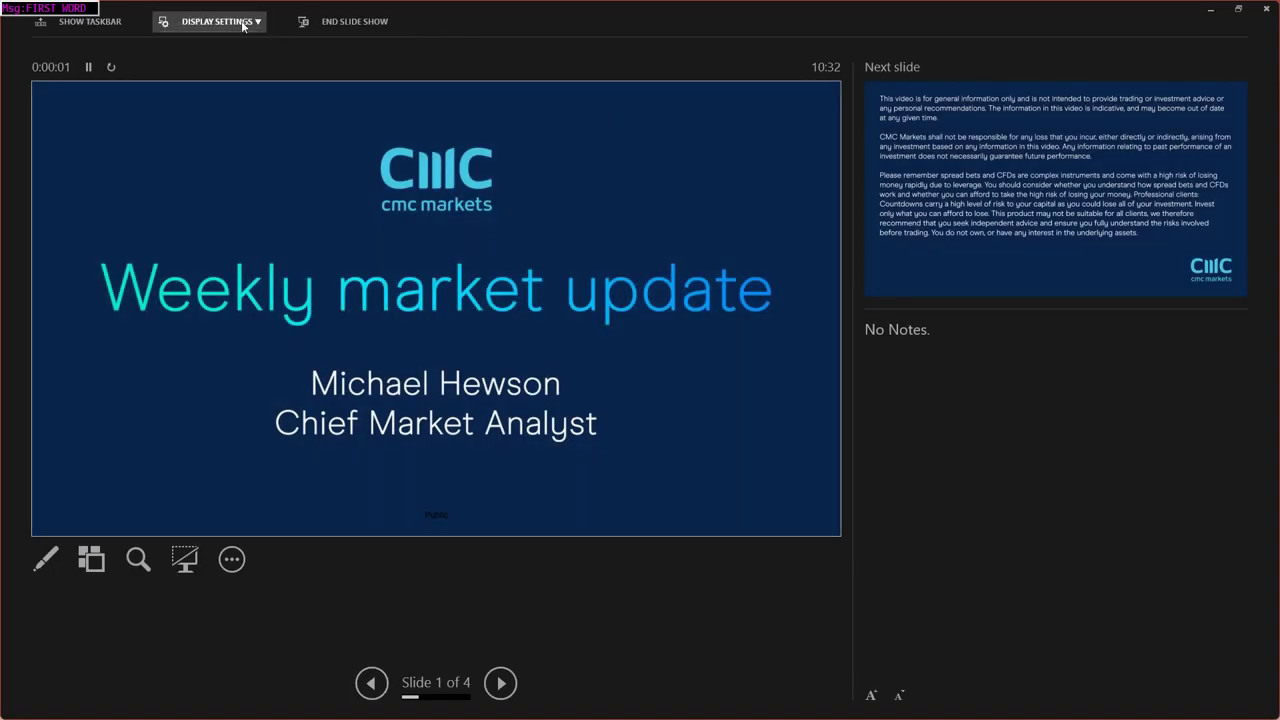